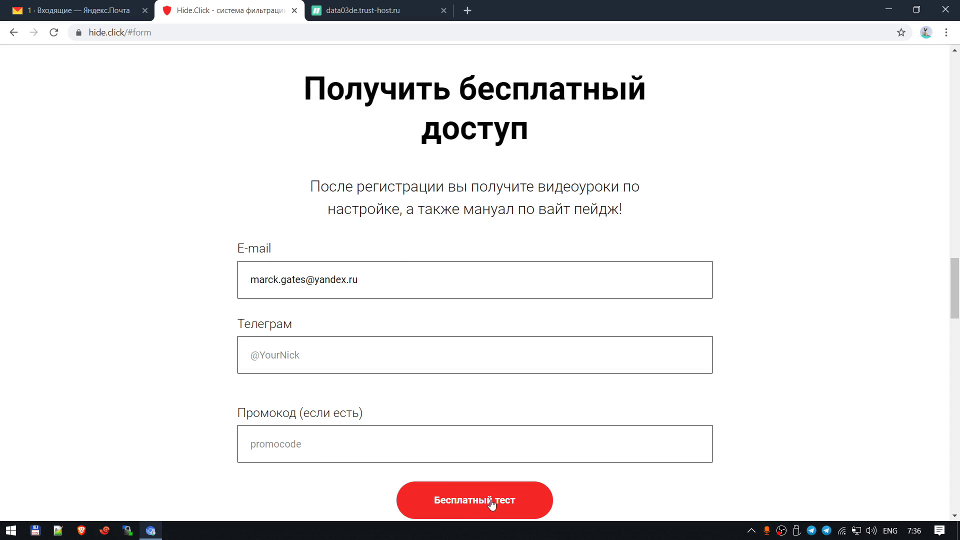
Submit the free test registration form and open the "Hide.Click регистрация" message in the Yandex mail inbox
left_click(494, 501)
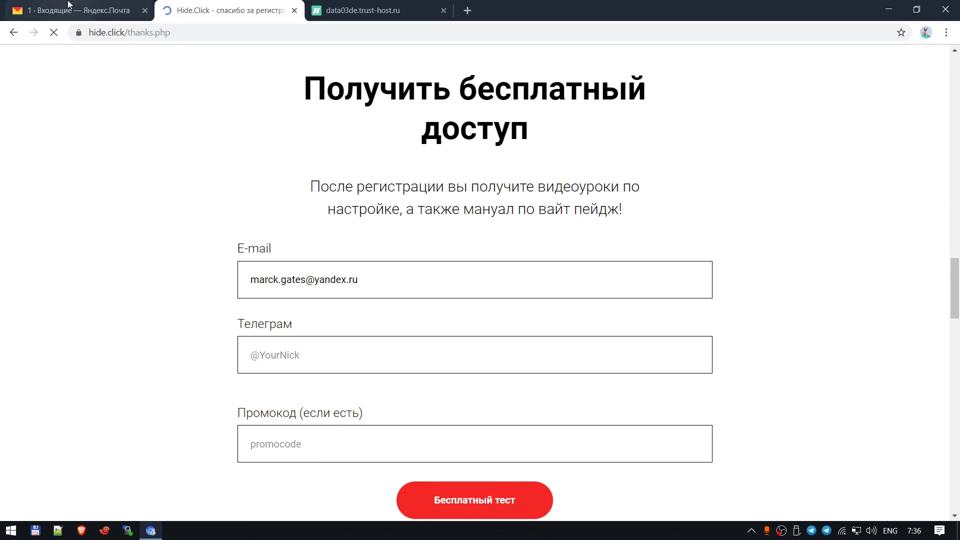
left_click(87, 5)
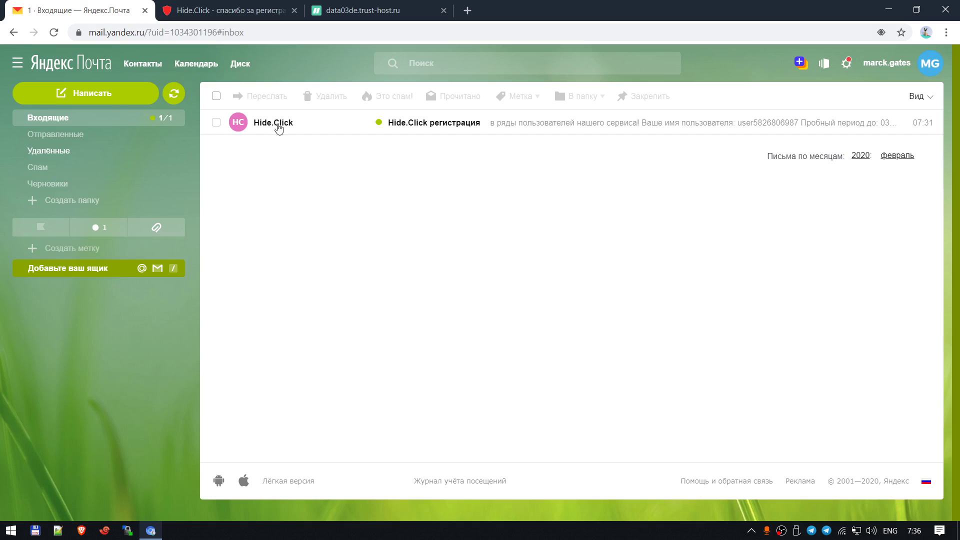
left_click(426, 125)
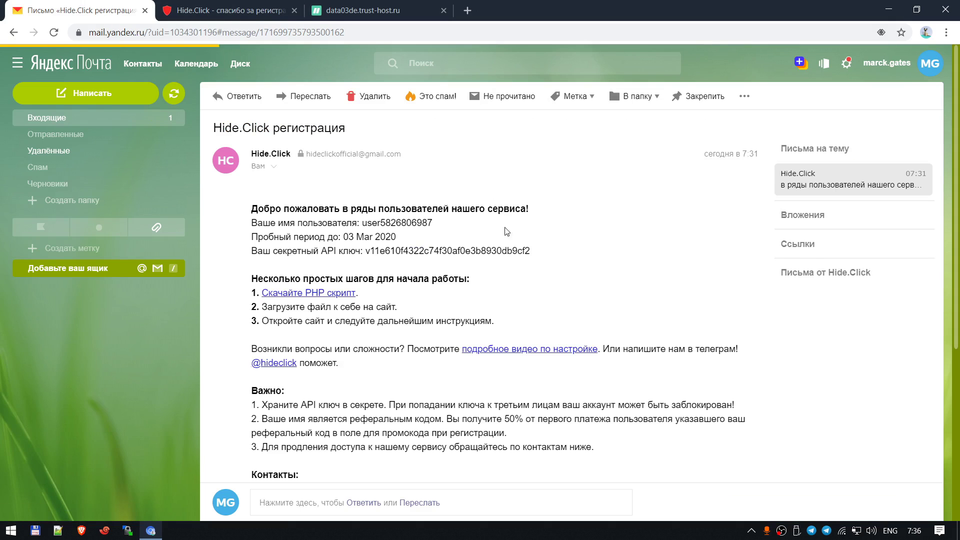
Copy the secret API key from the registration e-mail and paste it into the Secret API key field of the Hide.Click settings page
double_click(490, 255)
key("ctrl+c")
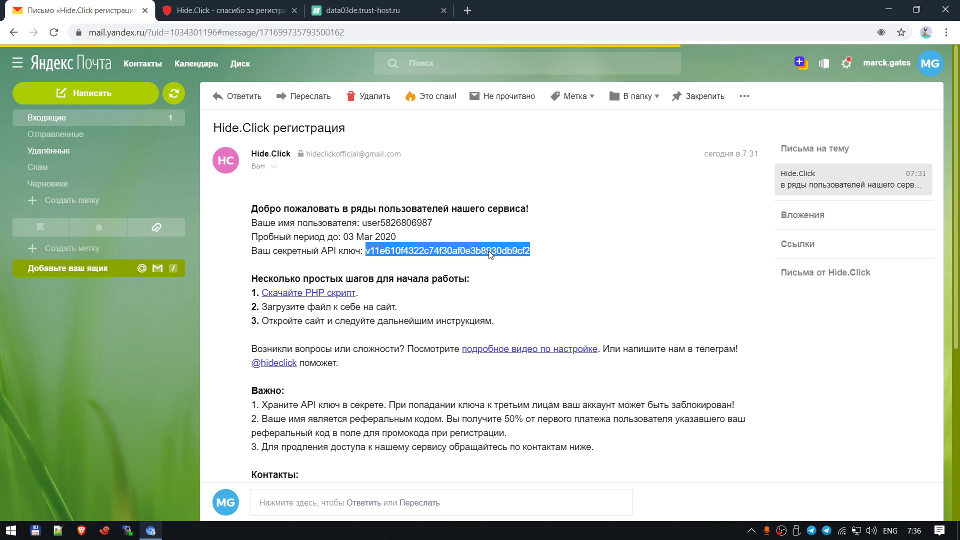
left_click(424, 253)
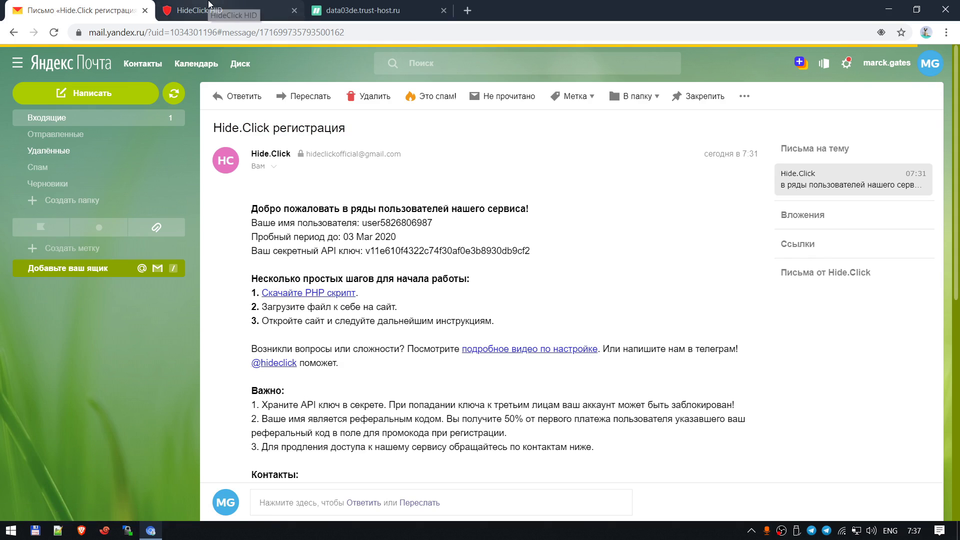
left_click(227, 11)
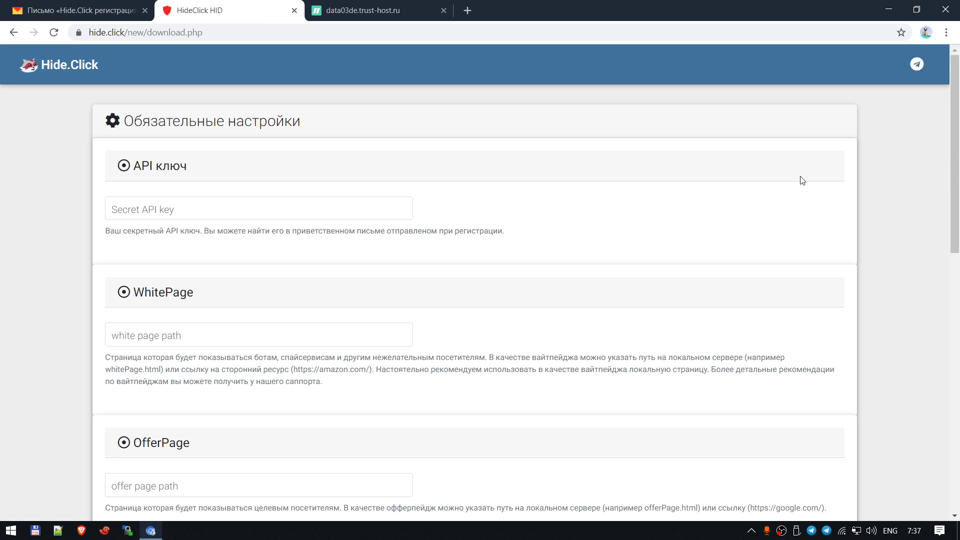
left_click(269, 218)
key("ctrl+v")
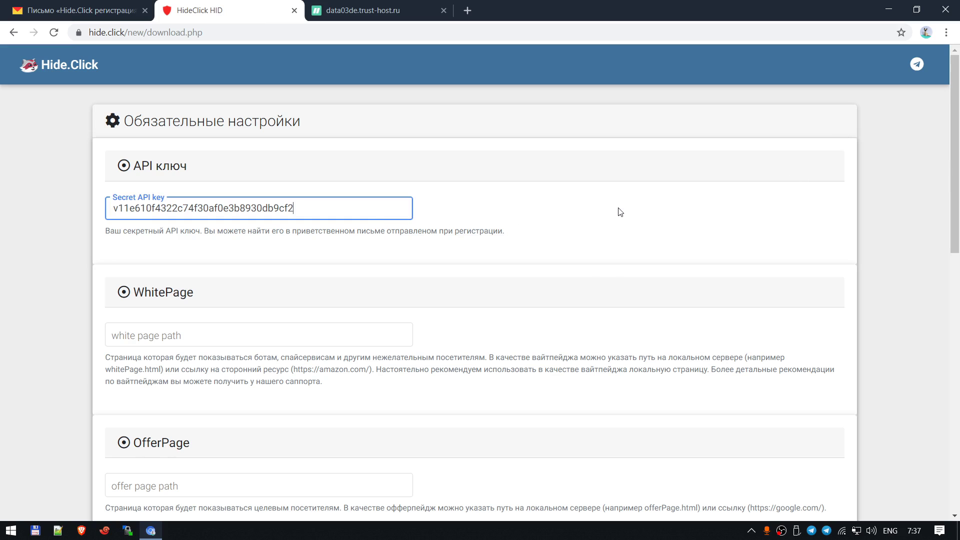
left_click(620, 211)
scroll(621, 212, "down", 1)
scroll(620, 212, "down", 1)
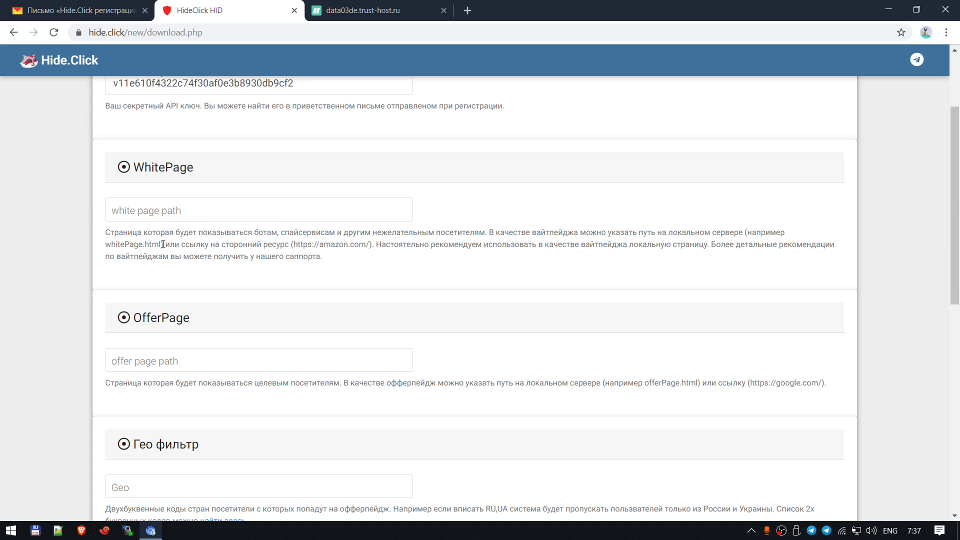
left_click_drag(162, 244, 104, 245)
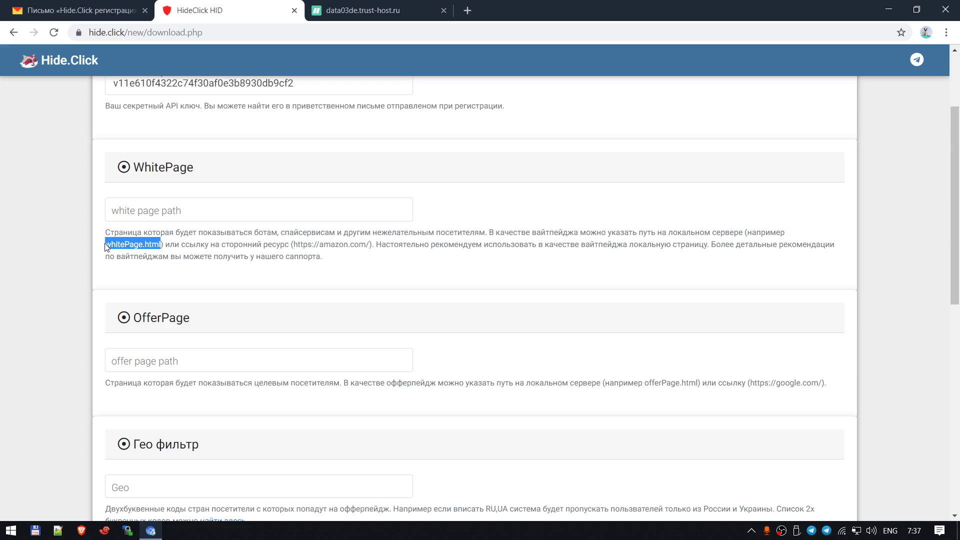
left_click(187, 207)
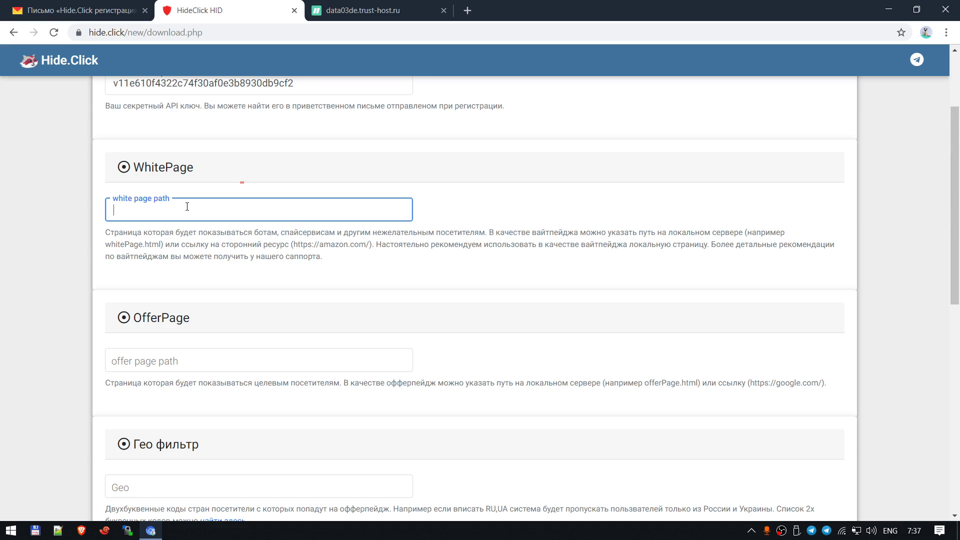
type("https://ya.ru")
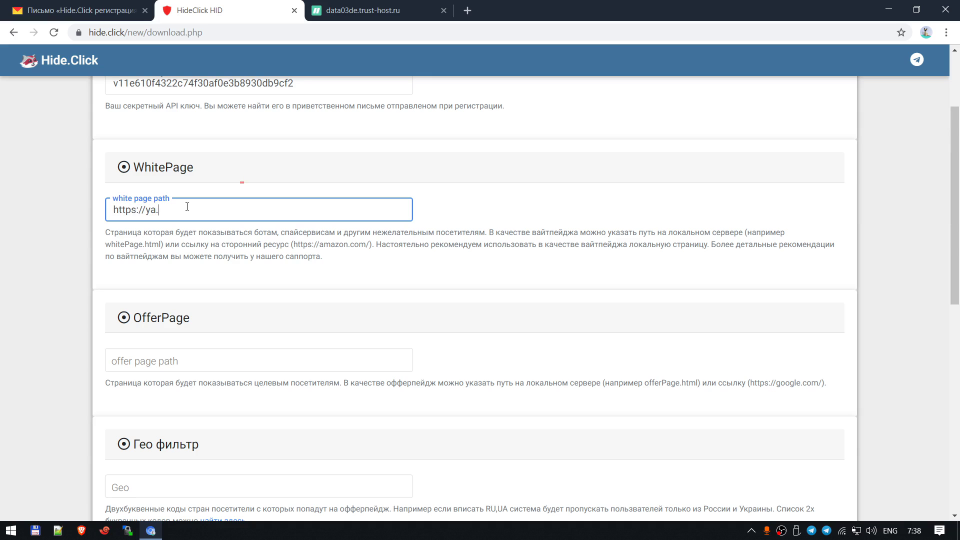
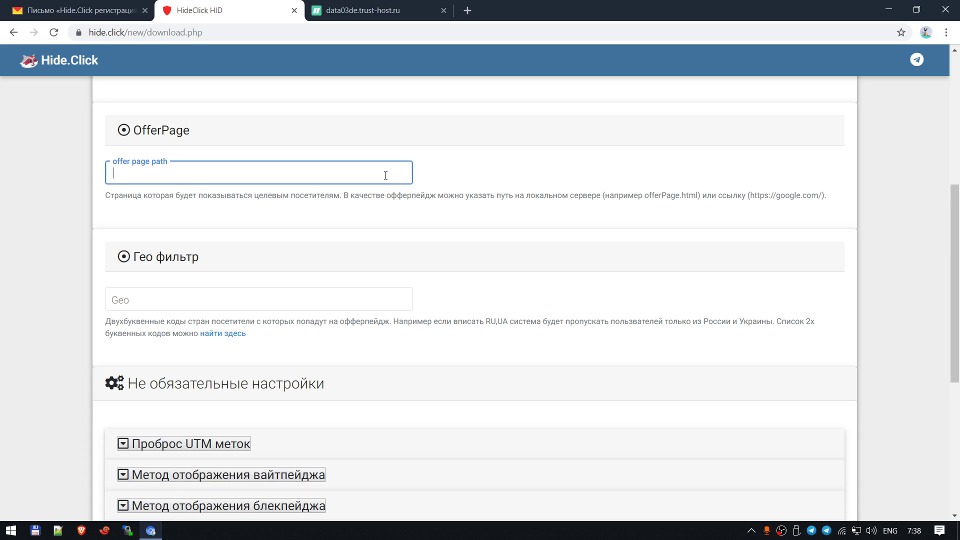
type("https://google.com/")
left_click(553, 174)
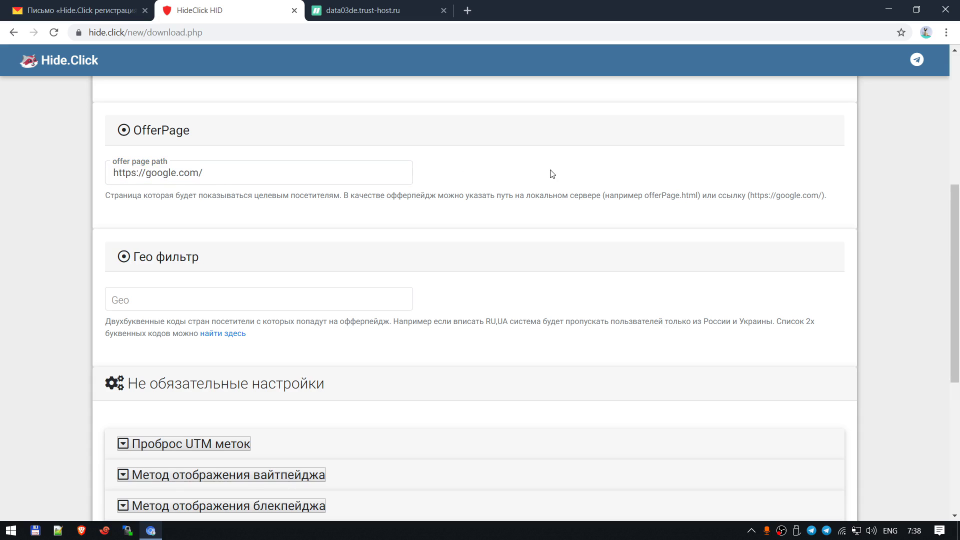
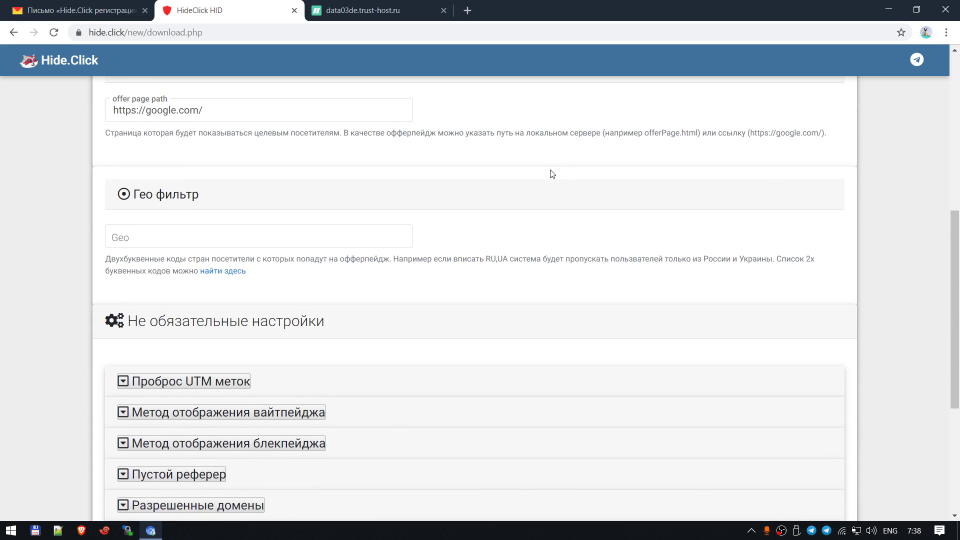
scroll(553, 174, "down", 2)
scroll(552, 174, "up", 1)
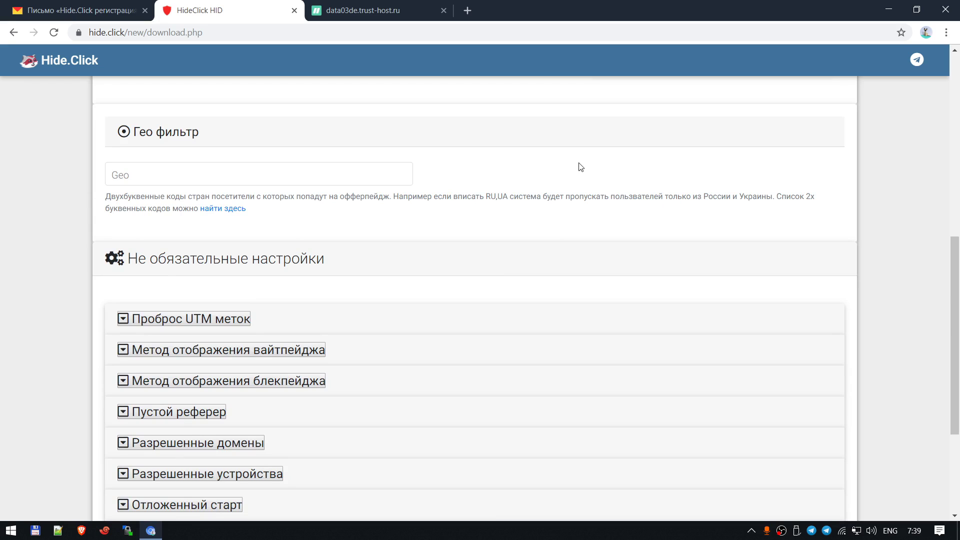
left_click(380, 173)
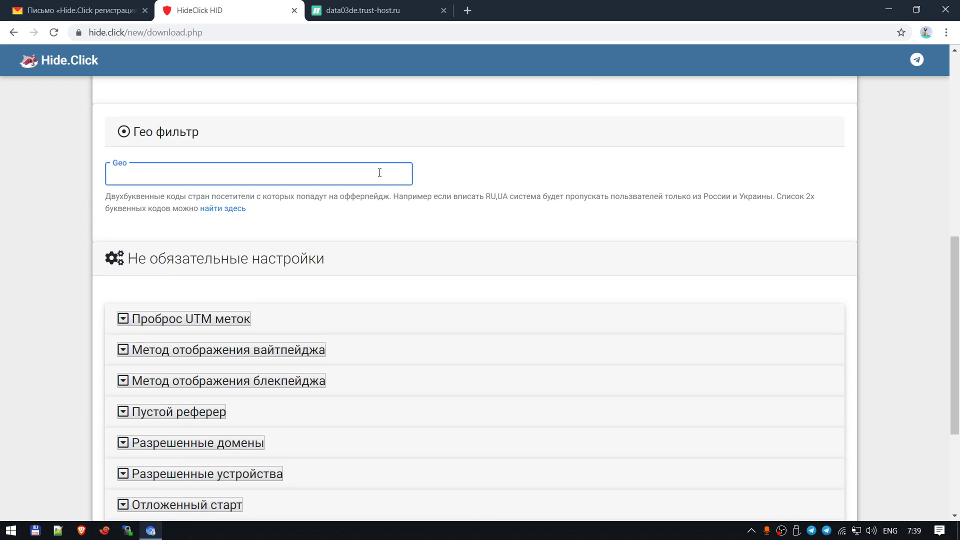
type("RU")
Look through the two-letter country codes in the linked ISO 3166-1 Wikipedia article and close the article
middle_click(223, 208)
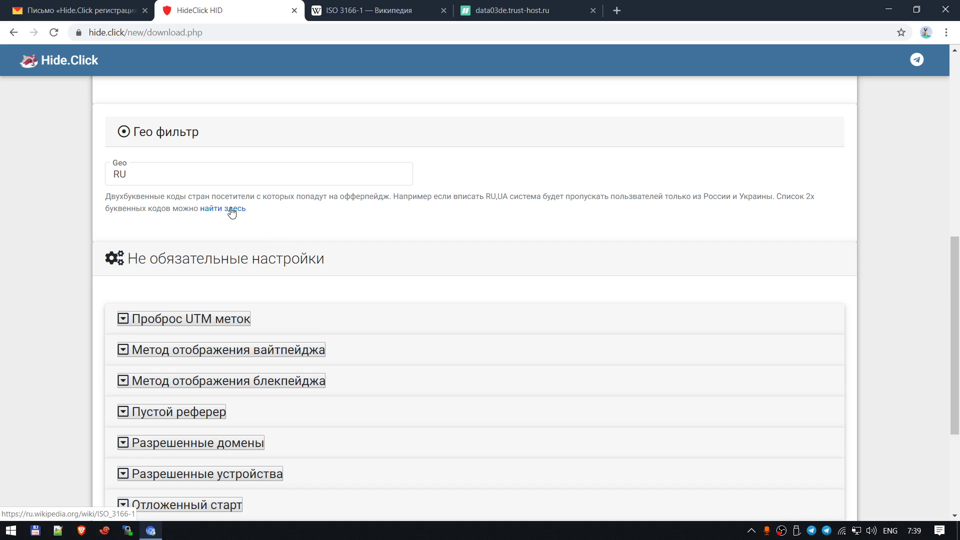
left_click(370, 10)
scroll(488, 224, "down", 20)
scroll(488, 225, "down", 11)
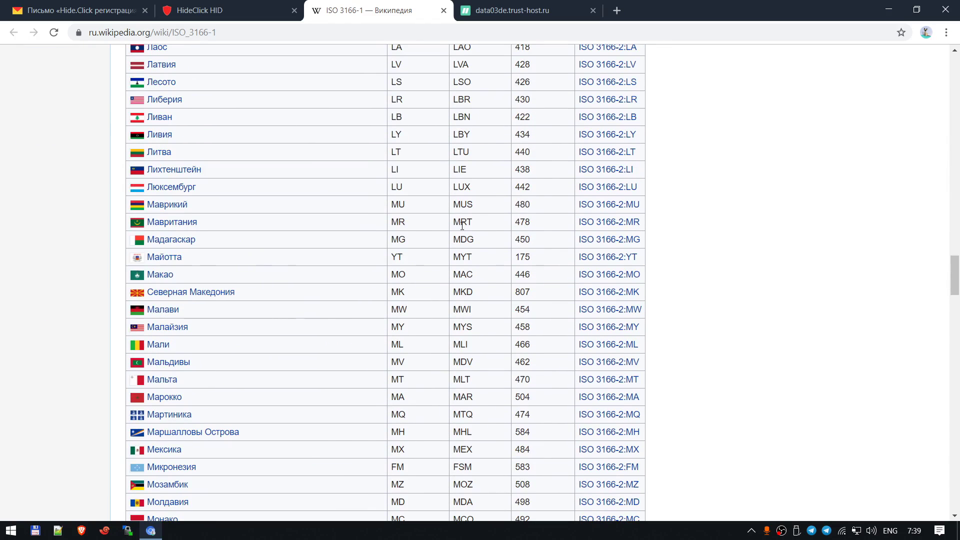
double_click(398, 222)
double_click(397, 239)
scroll(420, 255, "down", 1)
scroll(415, 260, "down", 18)
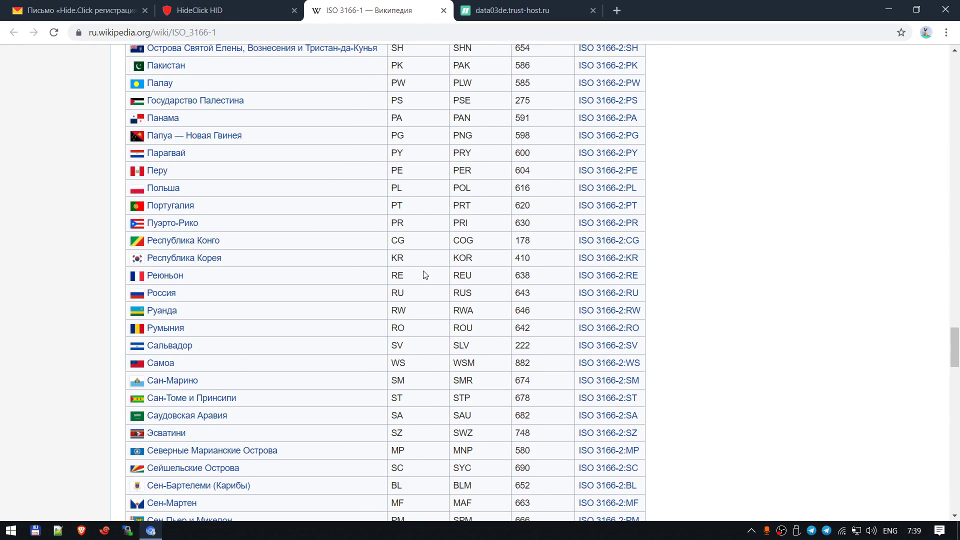
scroll(416, 313, "down", 17)
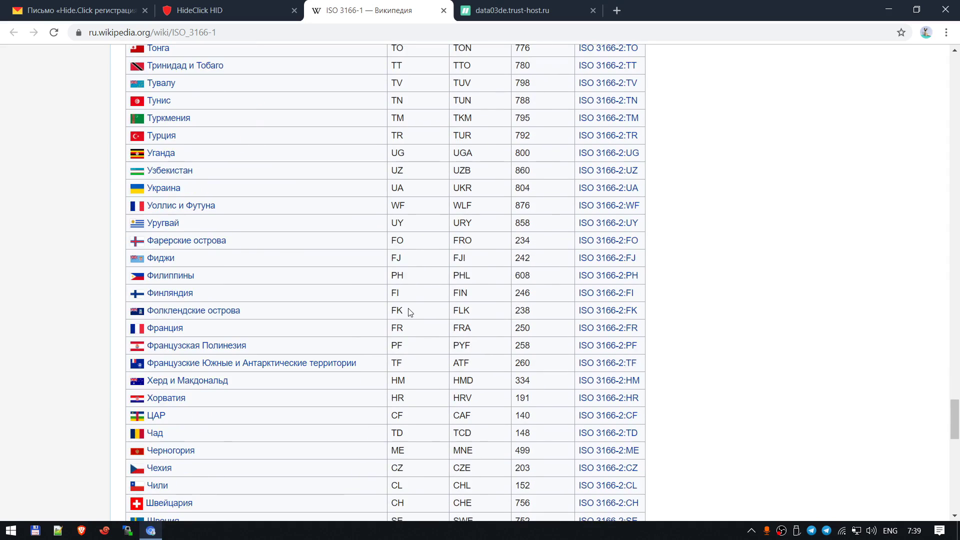
middle_click(340, 6)
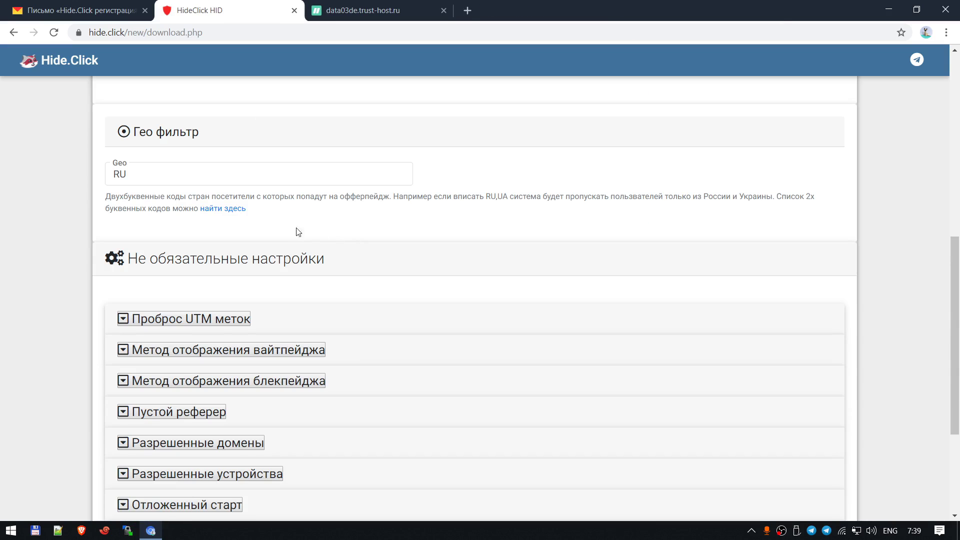
Review the completed required settings and expand the optional UTM tag forwarding setting
scroll(350, 208, "up", 10)
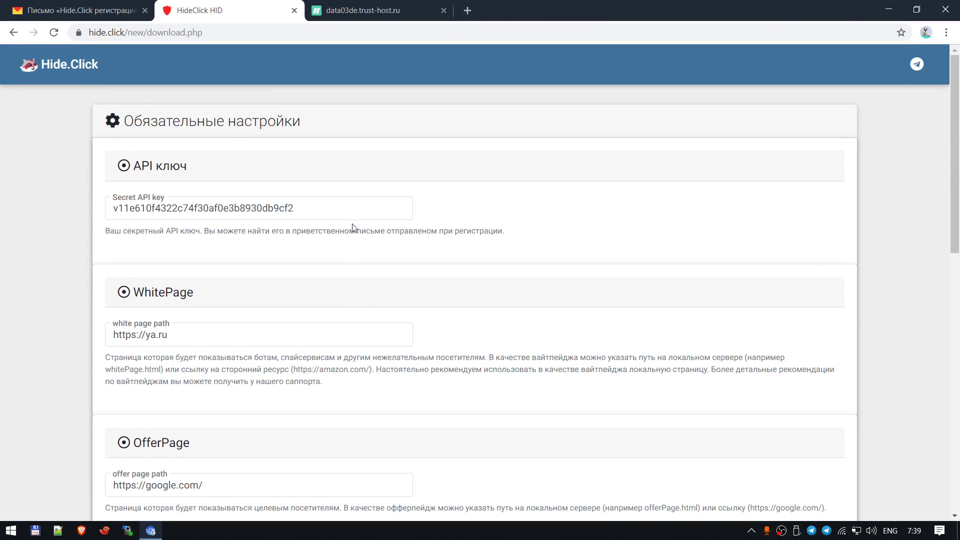
scroll(352, 221, "down", 5)
scroll(354, 224, "down", 5)
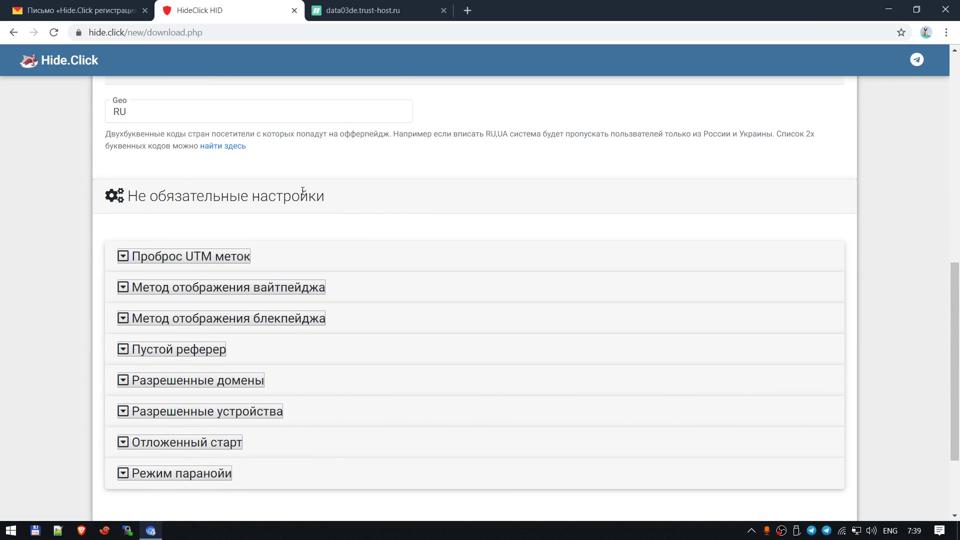
scroll(409, 214, "down", 3)
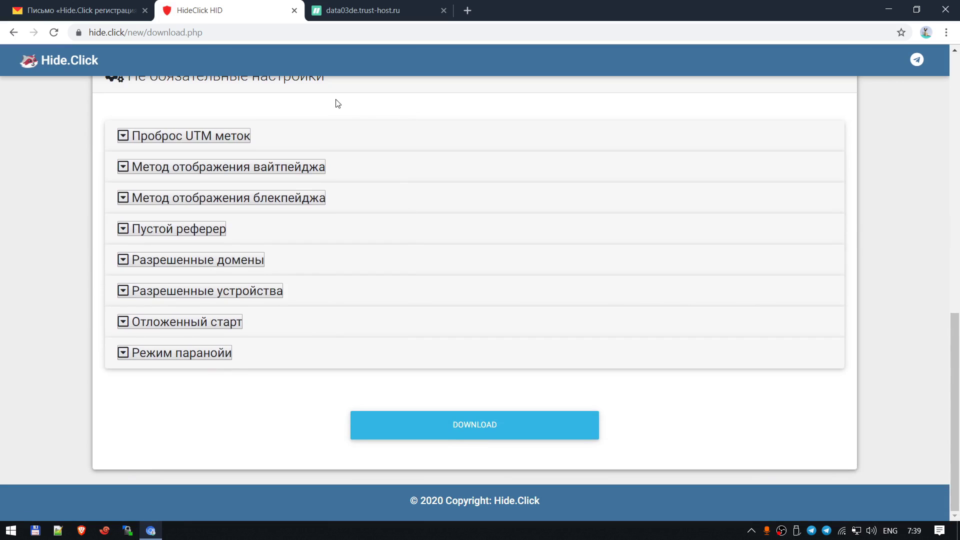
left_click(225, 136)
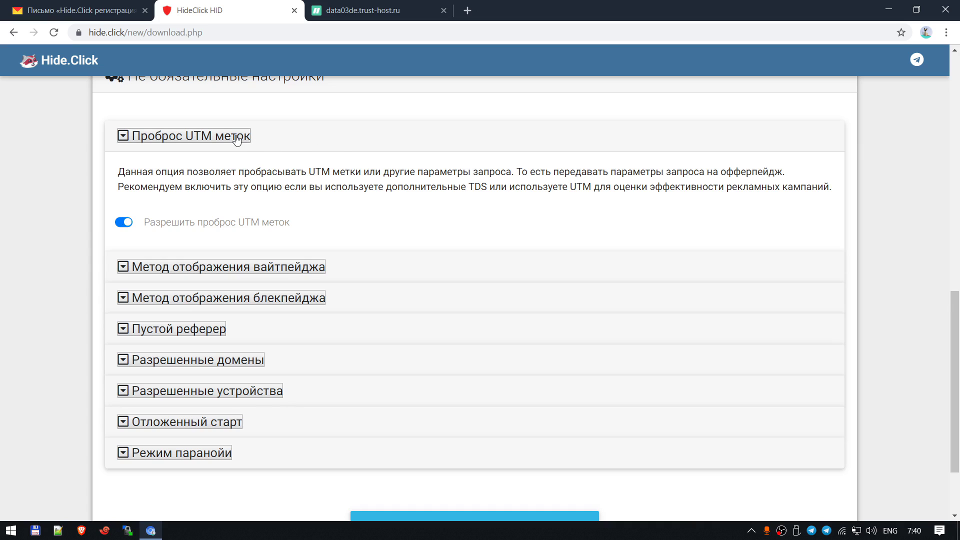
Examine the optional white page display method and its Curl and 302 descriptions, and collapse the section
left_click(400, 267)
left_click(450, 168)
left_click(388, 170)
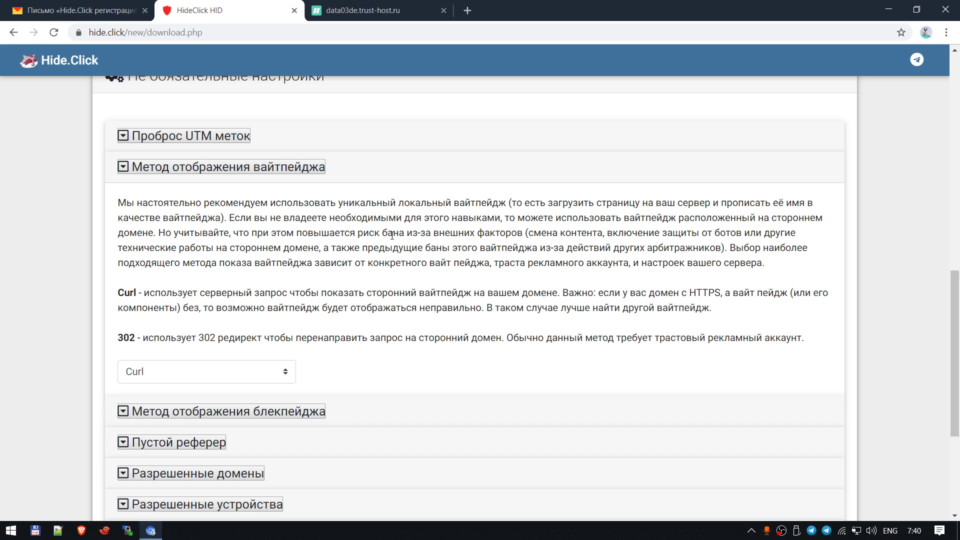
scroll(416, 268, "down", 1)
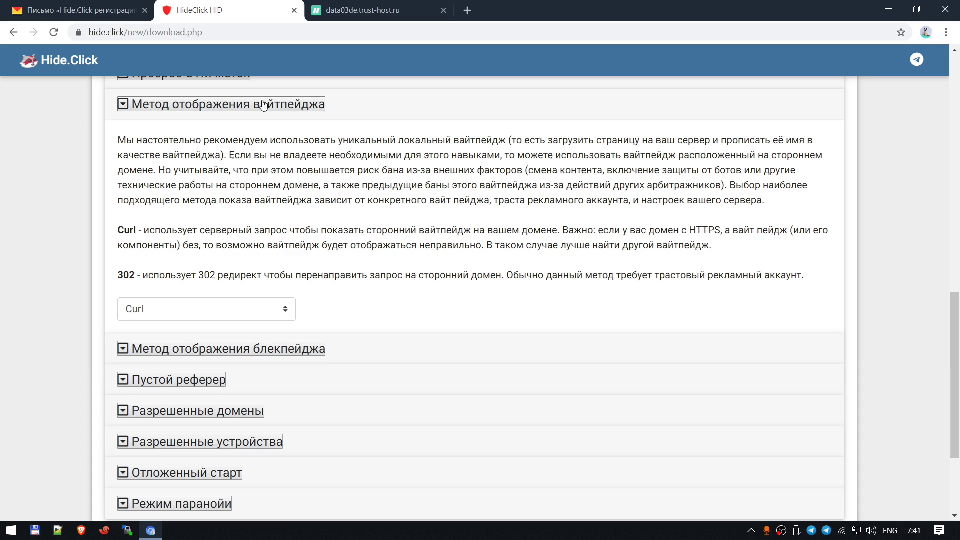
left_click(237, 104)
Examine the black page display methods, including iframe, and the option for blocking requests with an empty referer
left_click(193, 197)
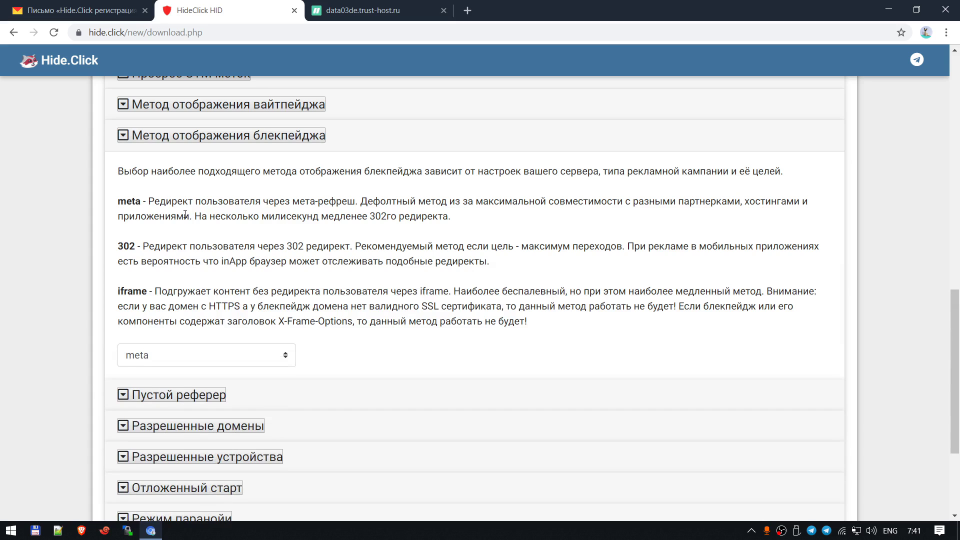
double_click(134, 290)
left_click(192, 285)
left_click(289, 140)
left_click(186, 230)
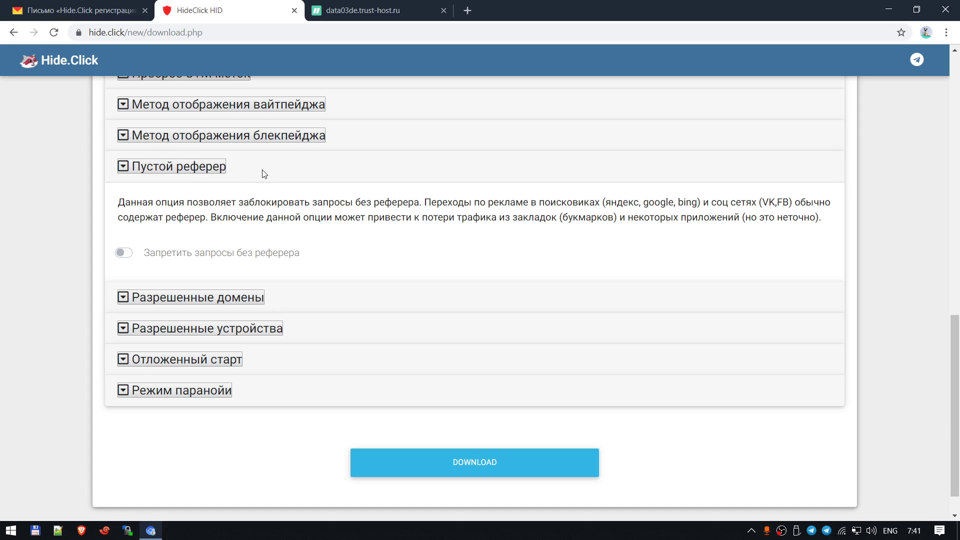
left_click(195, 168)
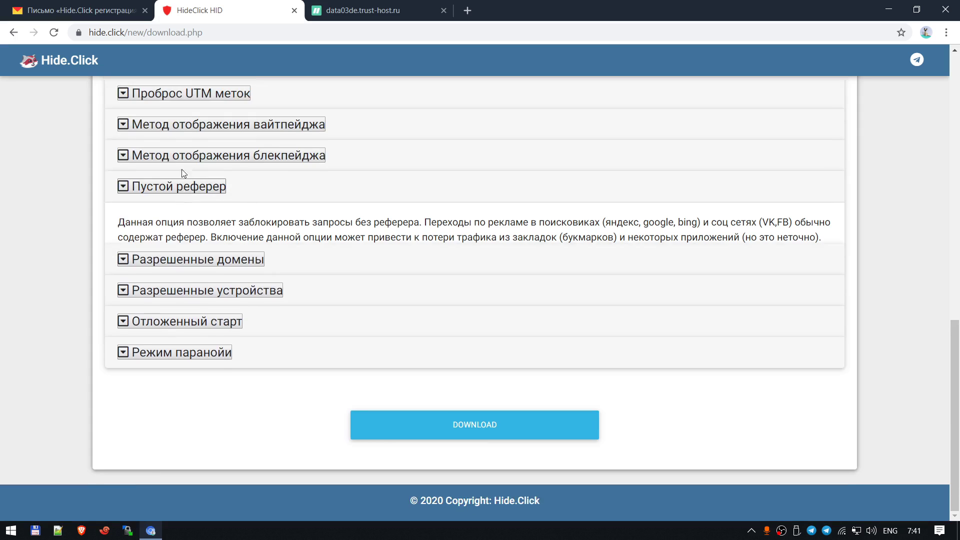
Read the allowed domains description with its "google" example, and collapse the section
left_click(220, 262)
scroll(220, 262, "down", 1)
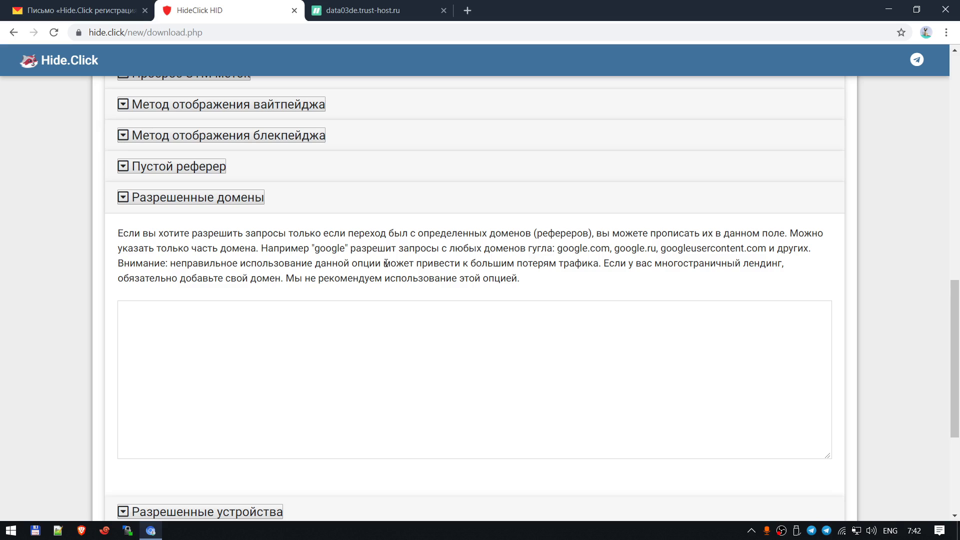
double_click(329, 246)
left_click_drag(692, 247, 661, 248)
left_click(248, 198)
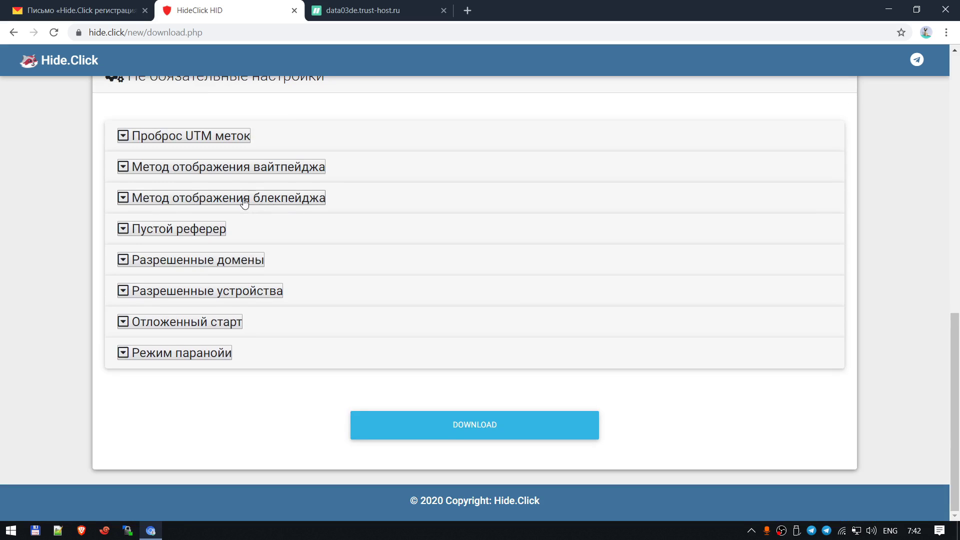
Expand the allowed devices settings and try switching the Apple (iOS, Mac) and Android permissions off and back on
left_click(250, 291)
scroll(251, 290, "down", 1)
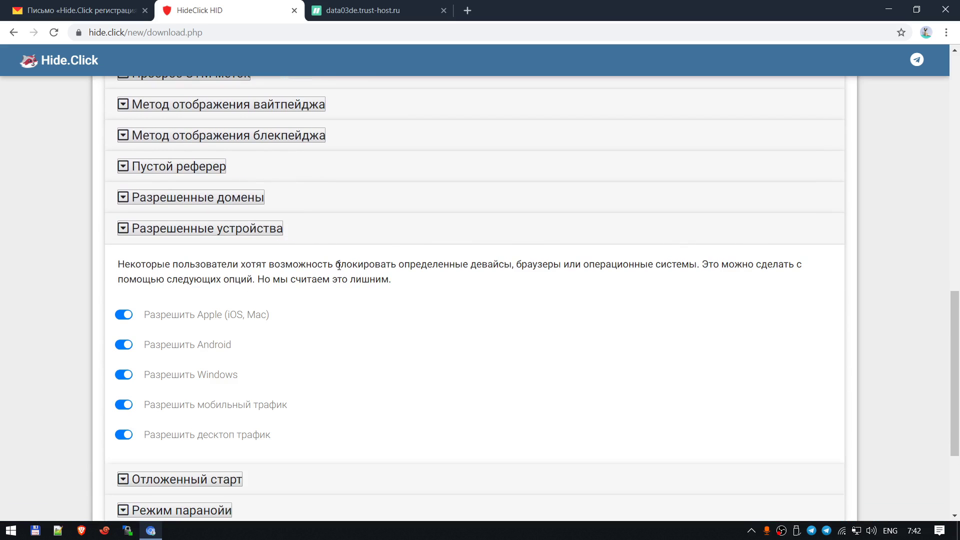
scroll(340, 268, "down", 1)
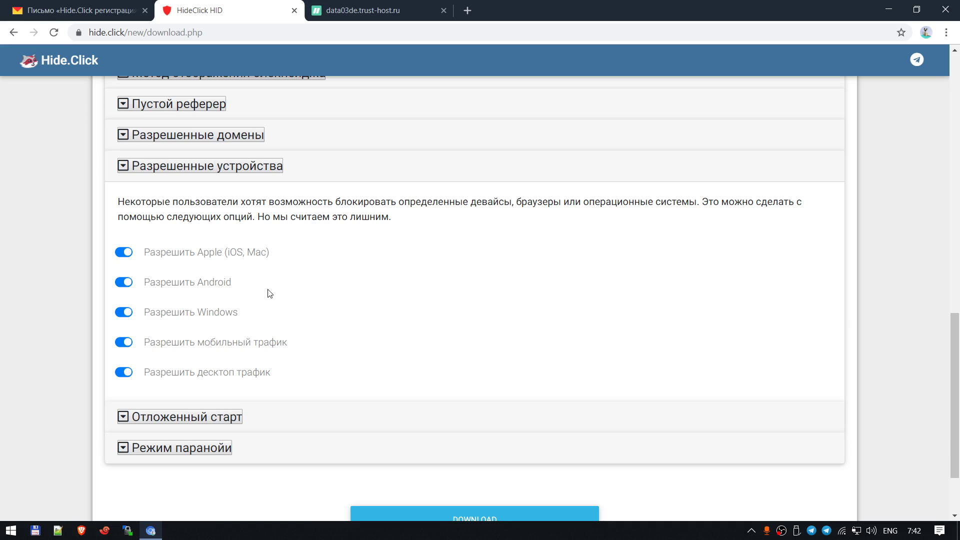
left_click(122, 258)
left_click(123, 282)
left_click(123, 252)
left_click(123, 283)
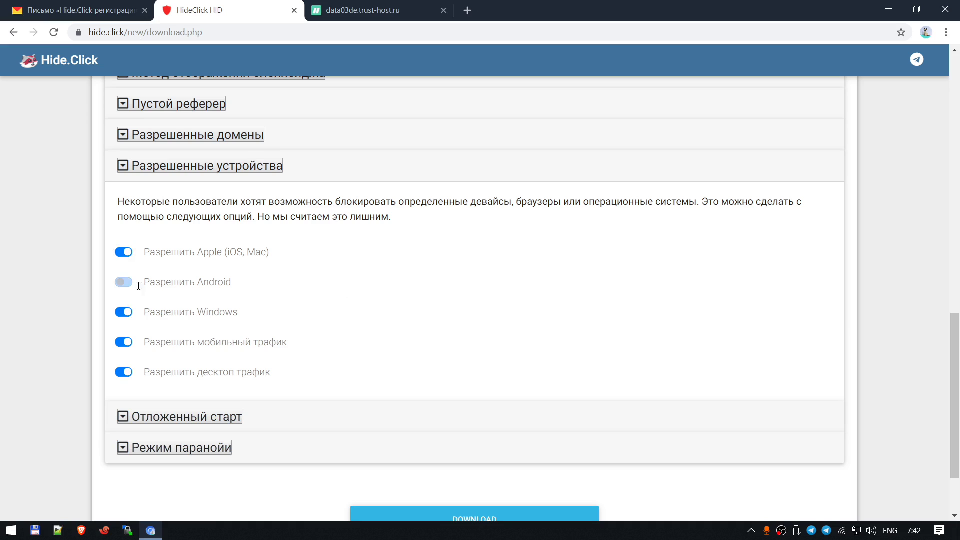
Examine the delayed start section's blocked-IP options, keeping 0, and the paranoid mode description, collapsing each section
left_click(286, 171)
left_click(242, 323)
scroll(242, 325, "down", 2)
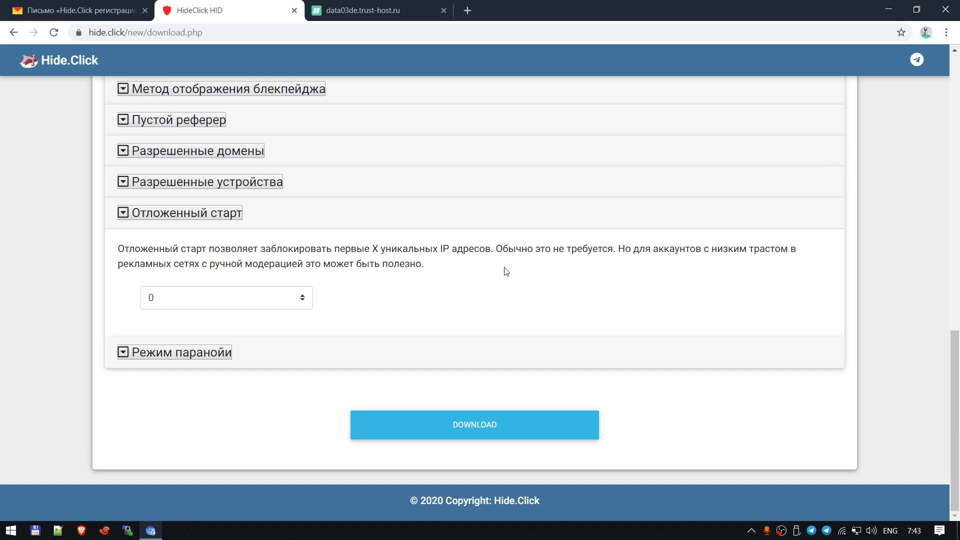
left_click(280, 297)
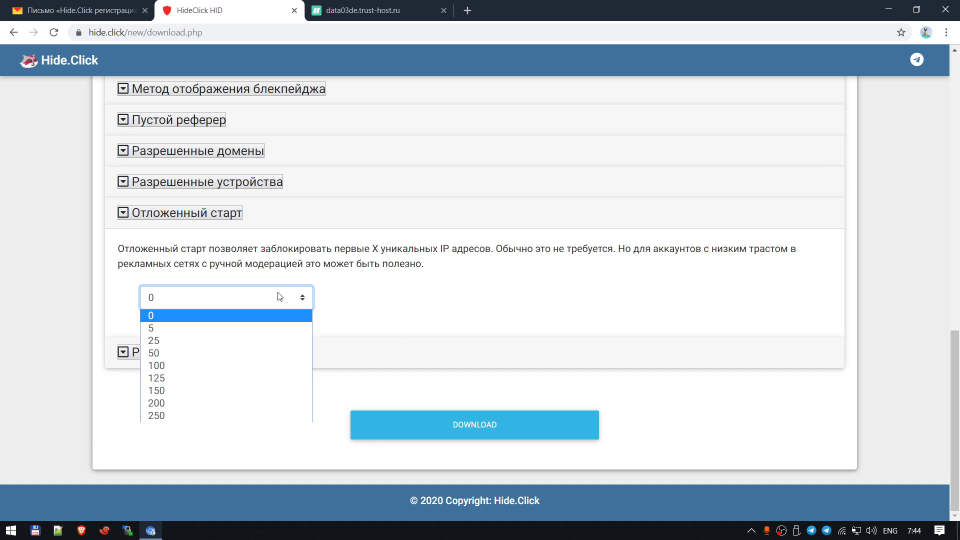
left_click(301, 316)
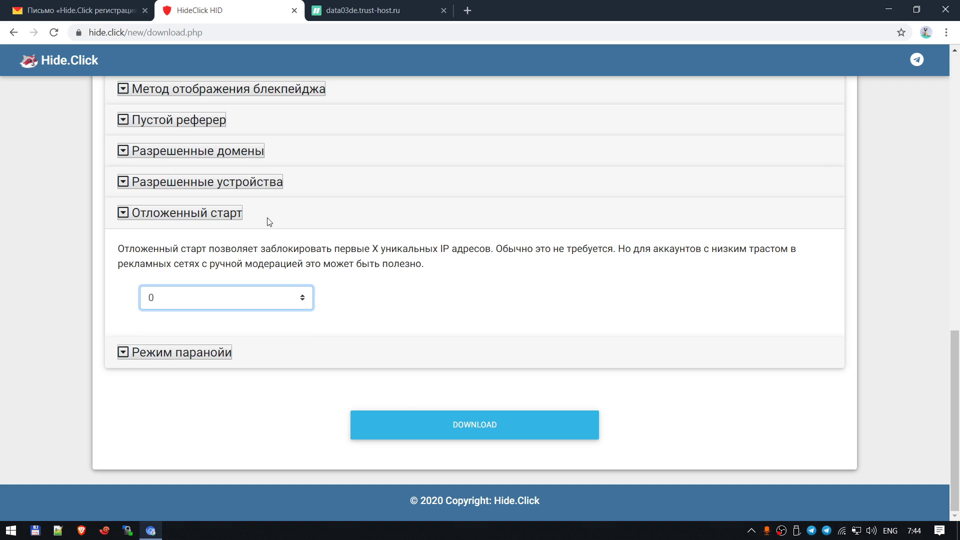
left_click(225, 215)
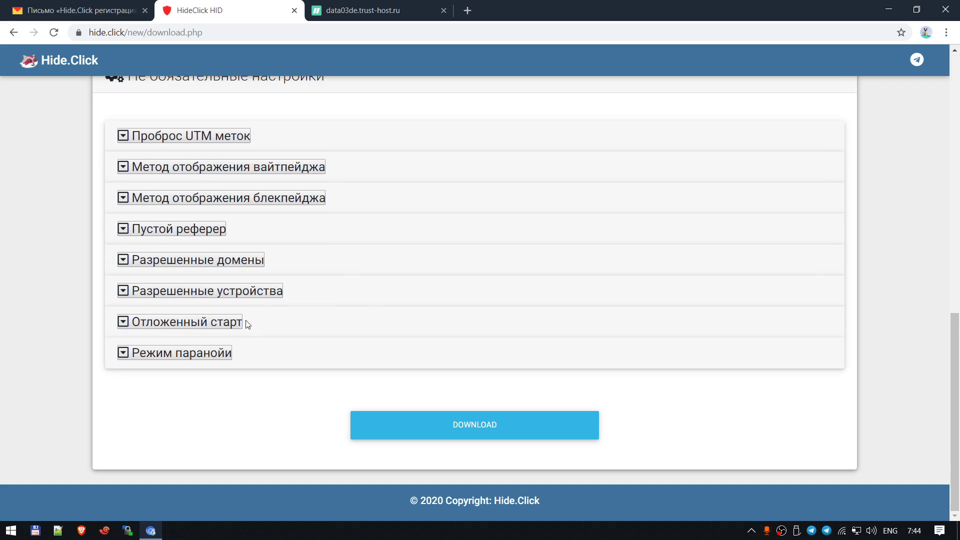
left_click(196, 355)
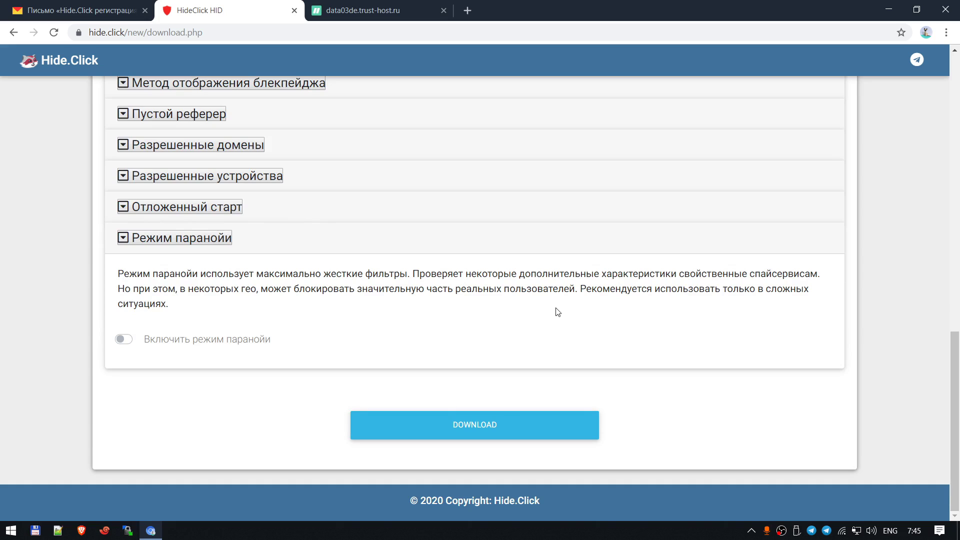
left_click(203, 241)
Review the required settings once more and download the configured PHP script
scroll(348, 285, "up", 12)
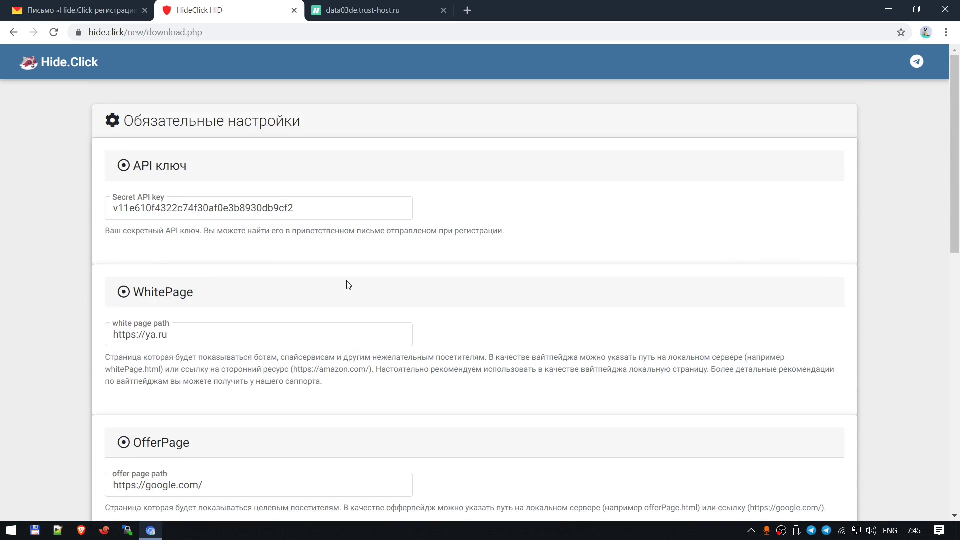
scroll(349, 284, "down", 11)
scroll(349, 285, "down", 2)
left_click(475, 421)
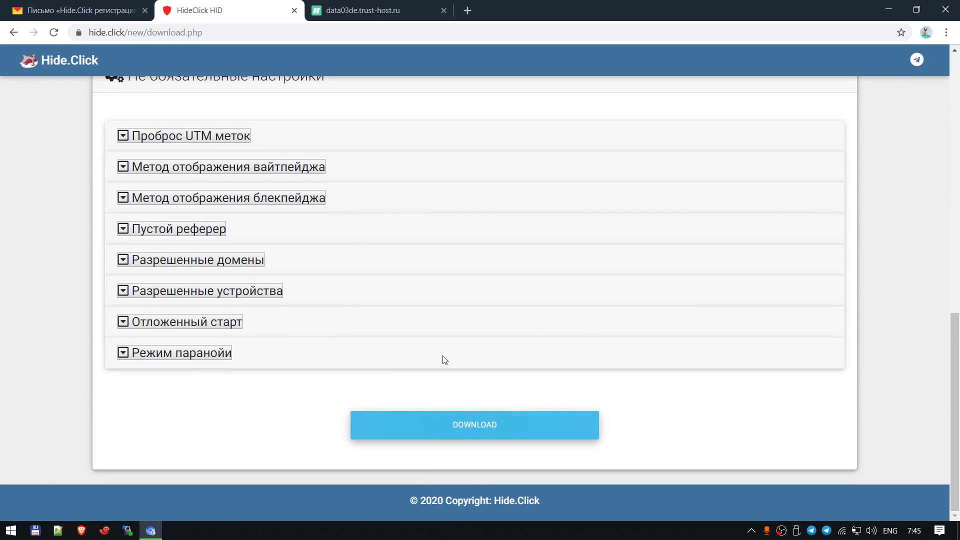
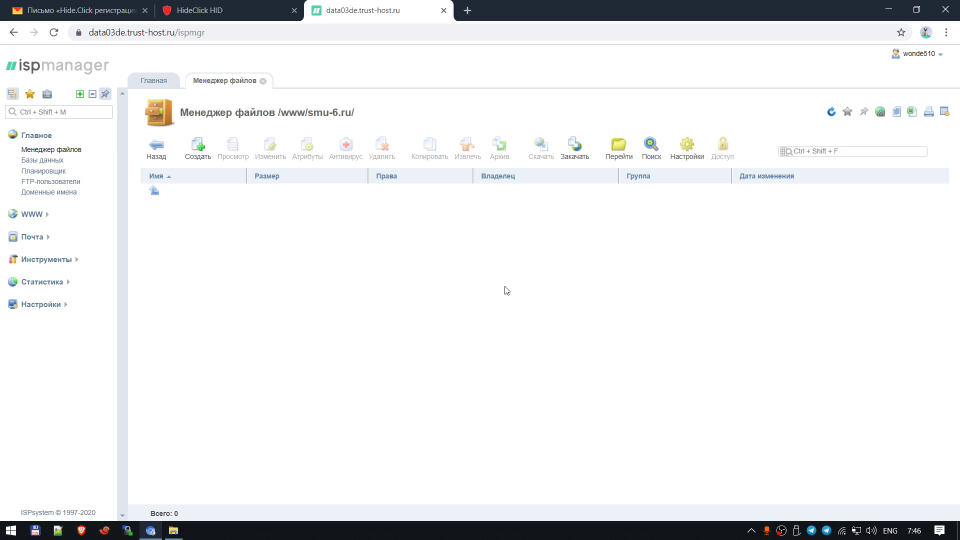
Upload the local file index (2).php to the /www/smu-6.ru/ folder in the hosting file manager
left_click(574, 148)
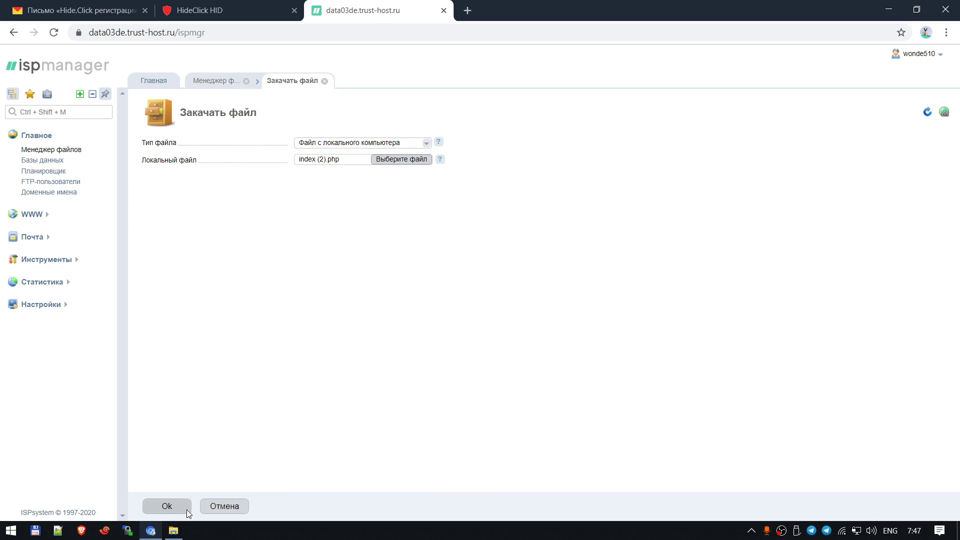
left_click(165, 506)
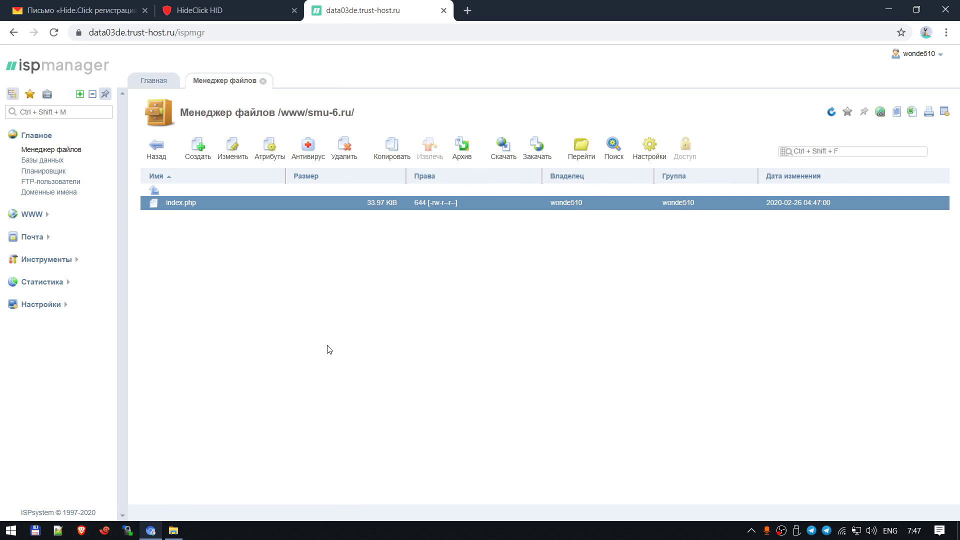
Open the smu-6.ru site in a new browser tab using the domain name from the folder path
left_click_drag(356, 119, 309, 119)
right_click(324, 116)
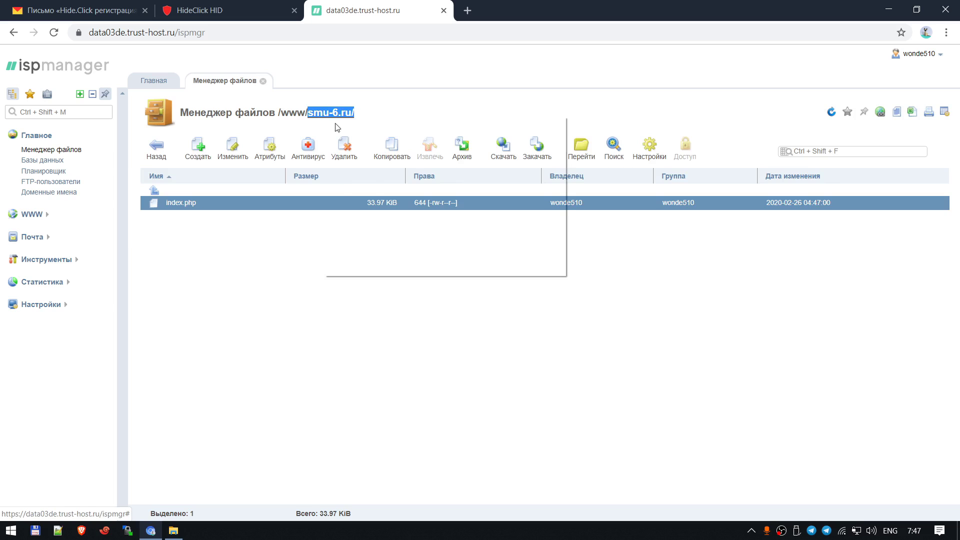
left_click(400, 226)
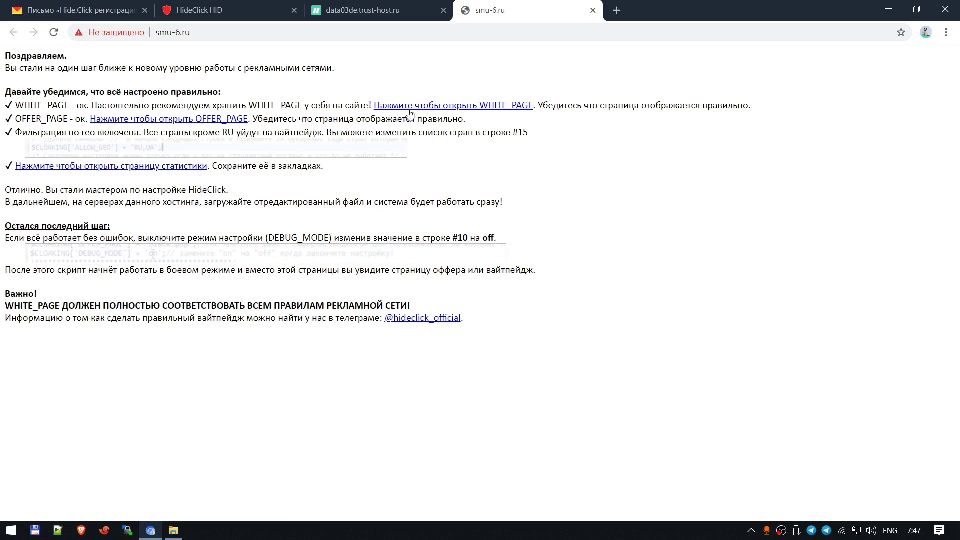
Check the WHITE_PAGE and OFFER_PAGE links on the smu-6.ru setup page and read its geo filtering note
left_click(435, 106)
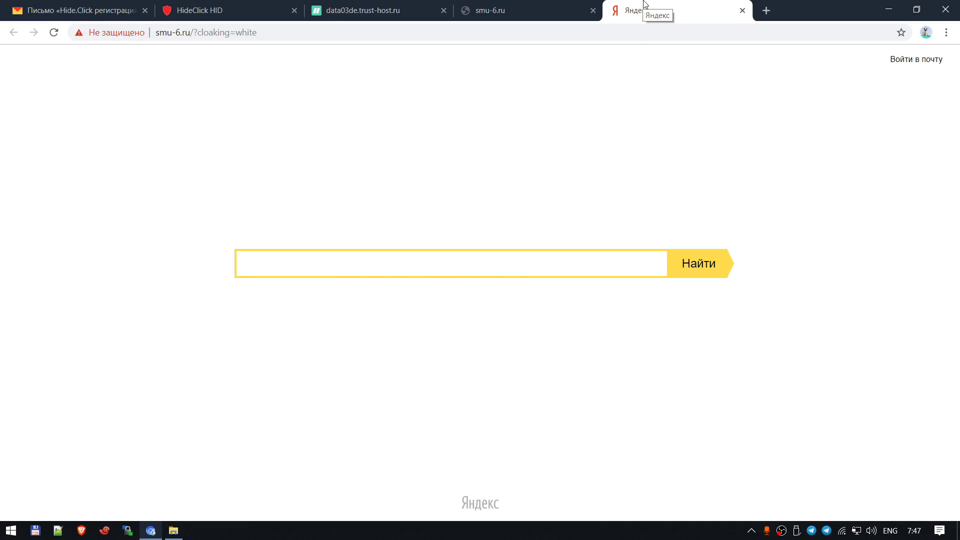
left_click(525, 10)
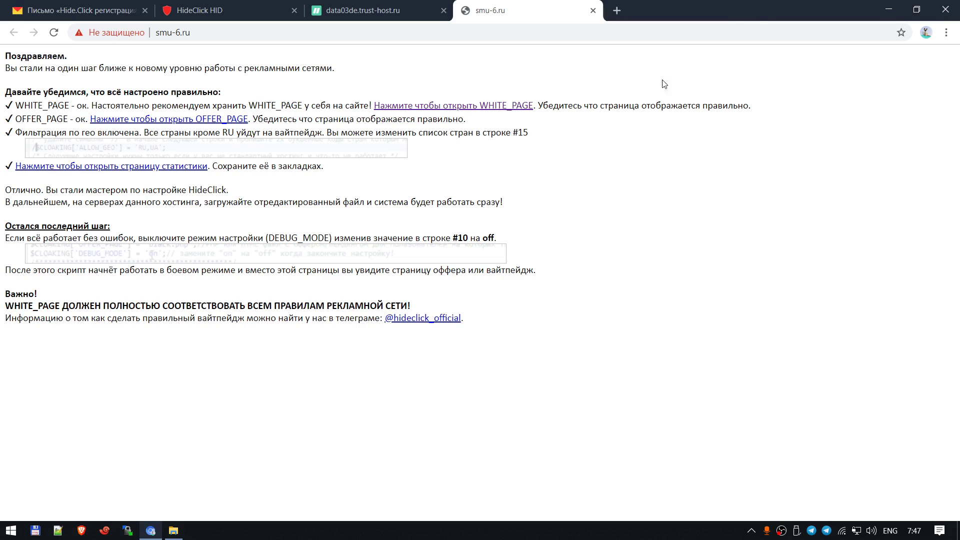
left_click(182, 120)
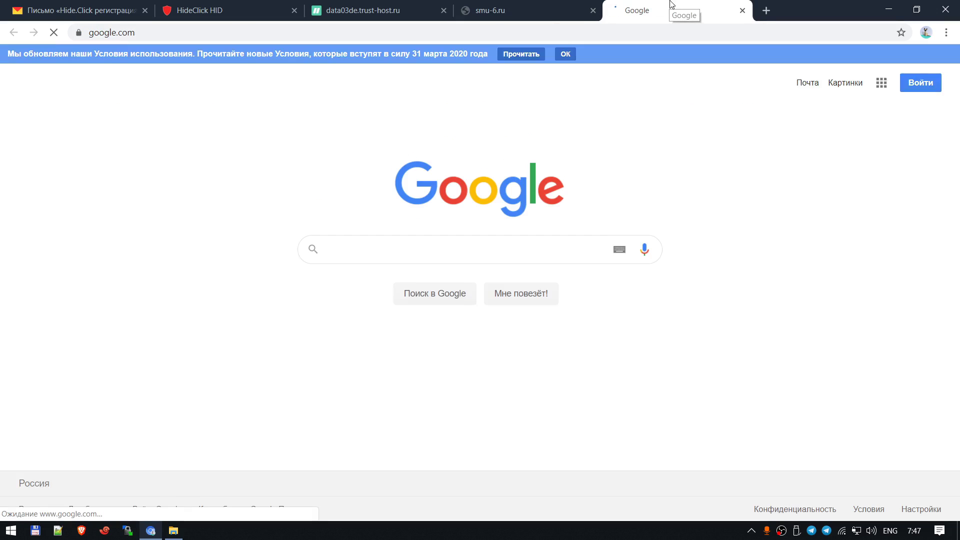
middle_click(671, 10)
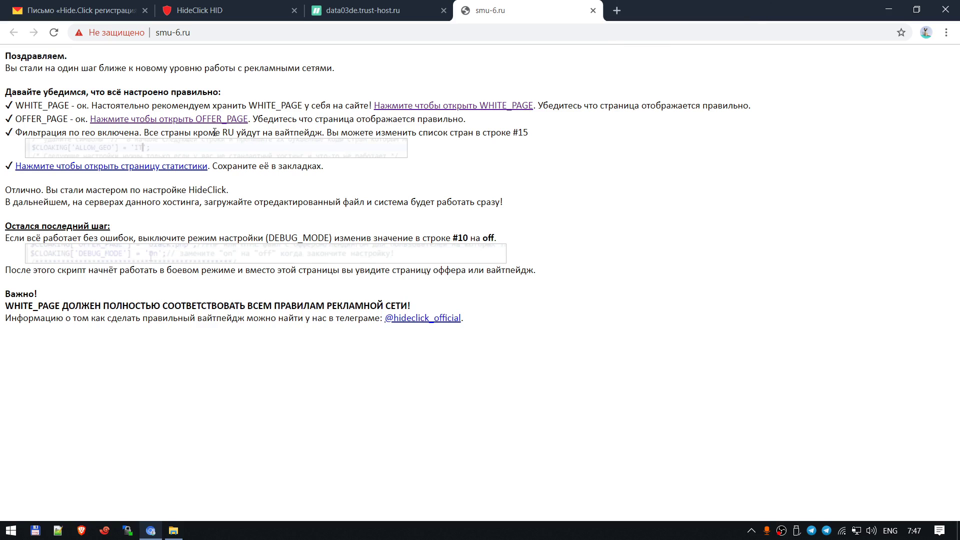
left_click_drag(215, 132, 322, 133)
left_click(36, 147)
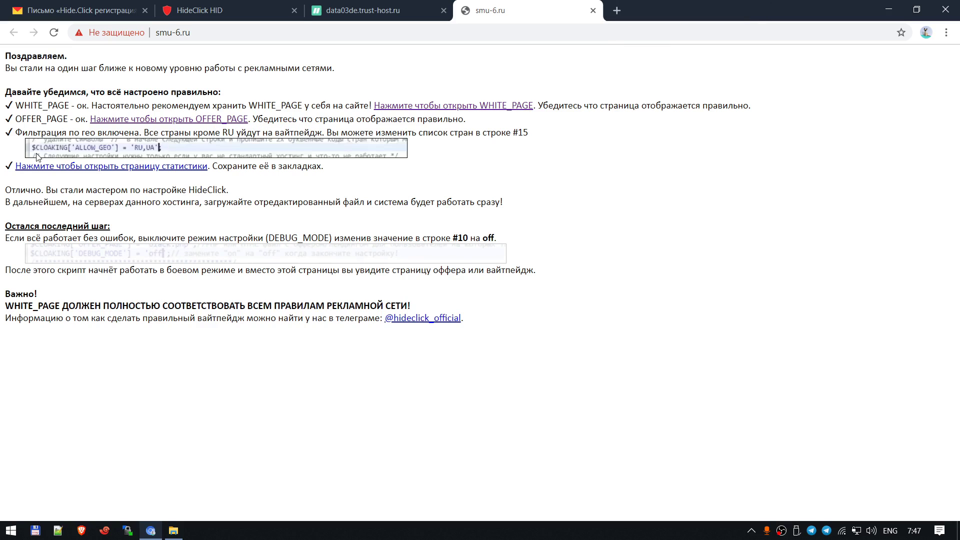
Open index.php for editing in the hosting file manager, enlarge the editor and set DEBUG_MODE to 'off'
left_click(380, 10)
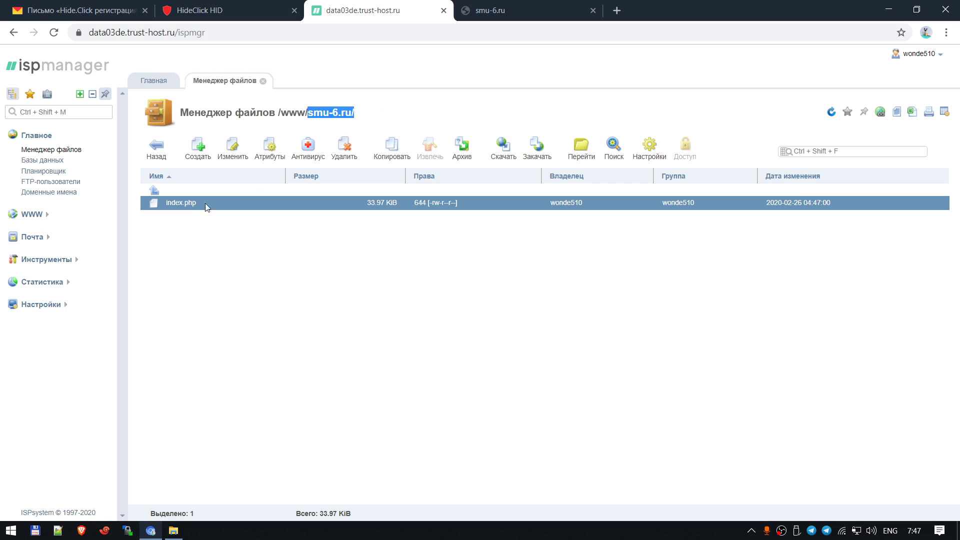
left_click(186, 214)
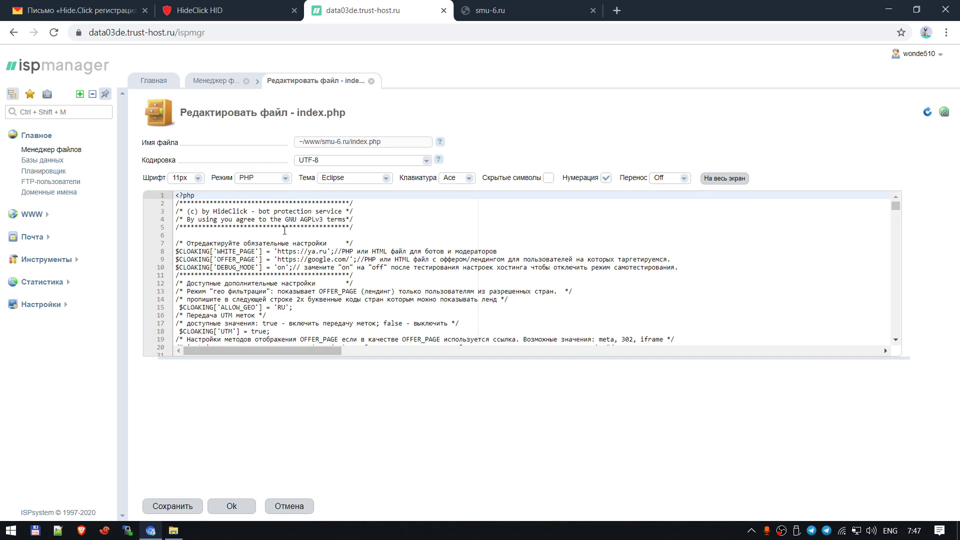
left_click_drag(447, 369, 430, 467)
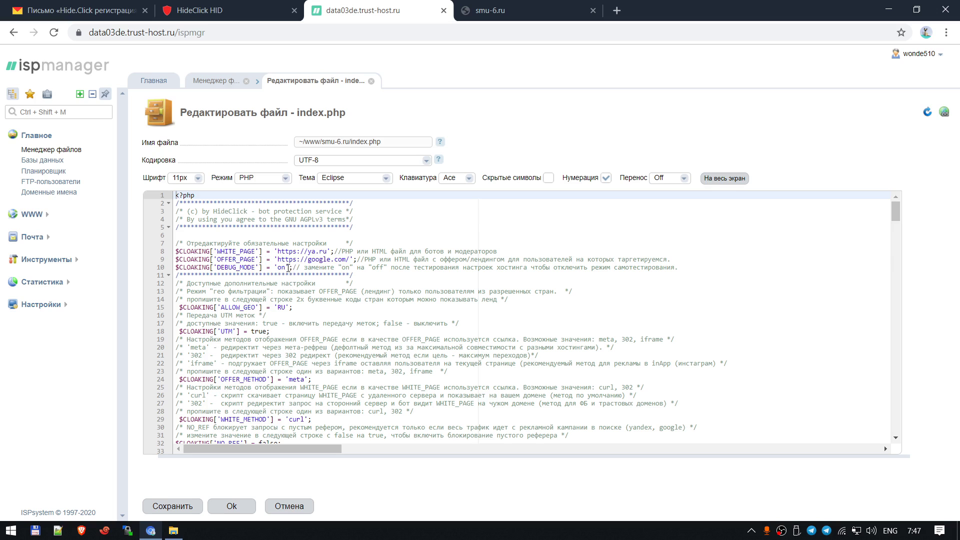
left_click(286, 267)
key("BackSpace")
type("ff")
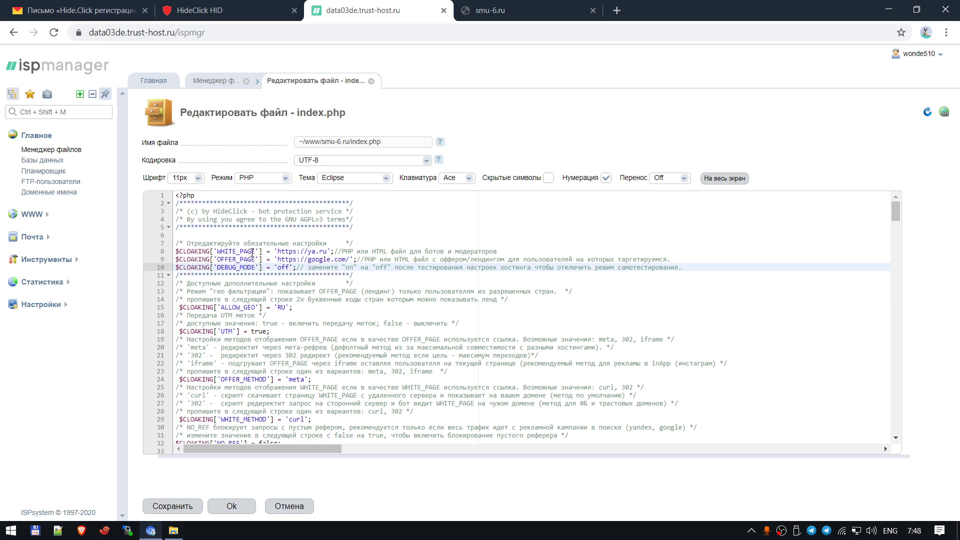
Review the WHITE_PAGE, OFFER_PAGE, DEBUG_MODE, ALLOW_GEO and UTM settings in index.php
left_click(339, 254)
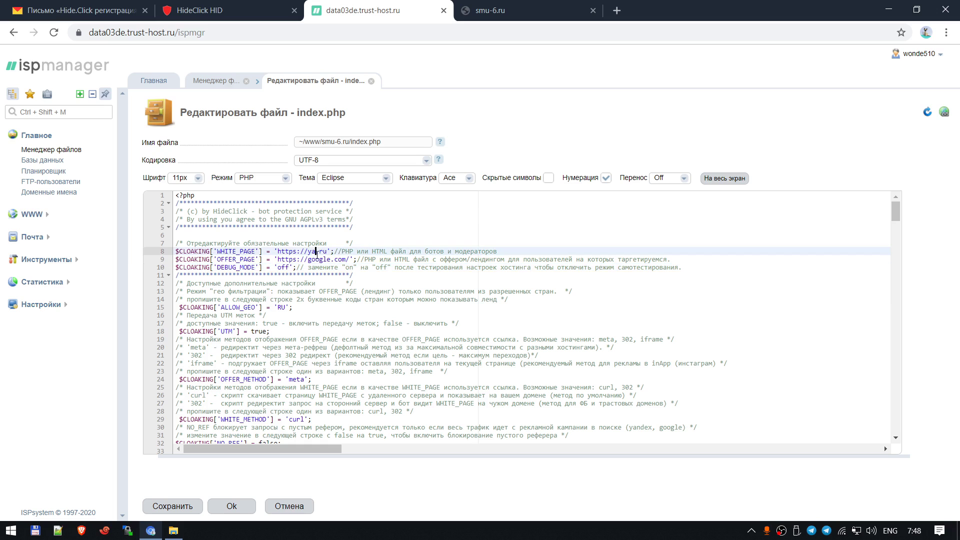
left_click(320, 259)
double_click(283, 267)
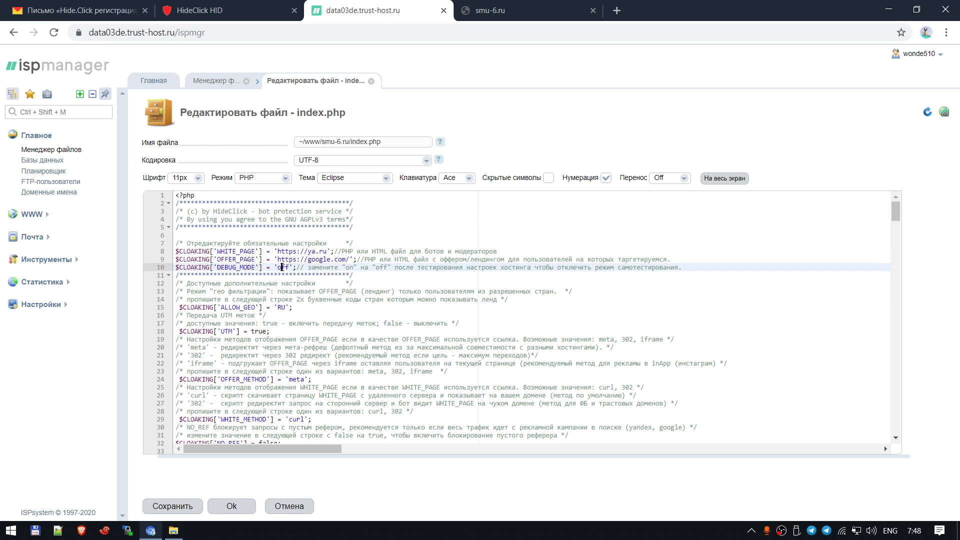
left_click(315, 306)
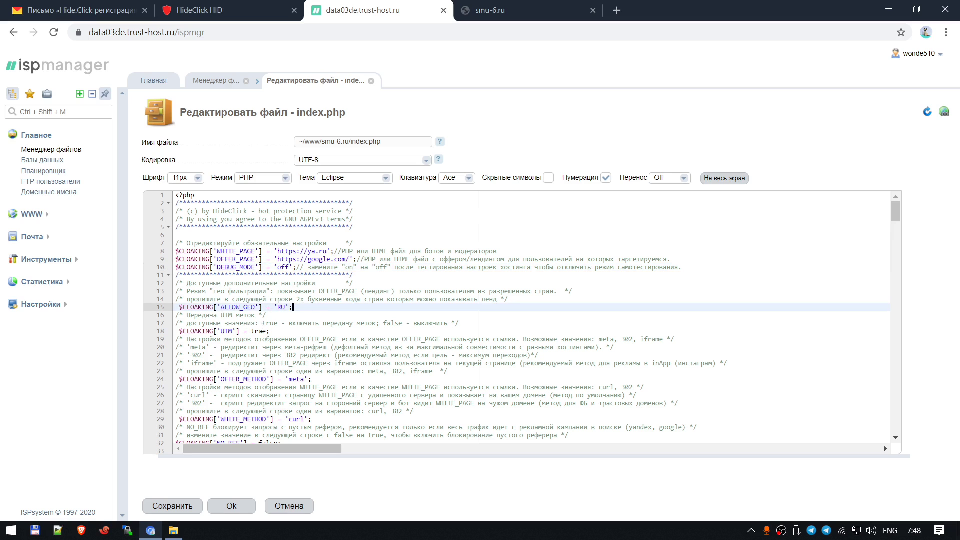
left_click(260, 331)
scroll(297, 318, "down", 1)
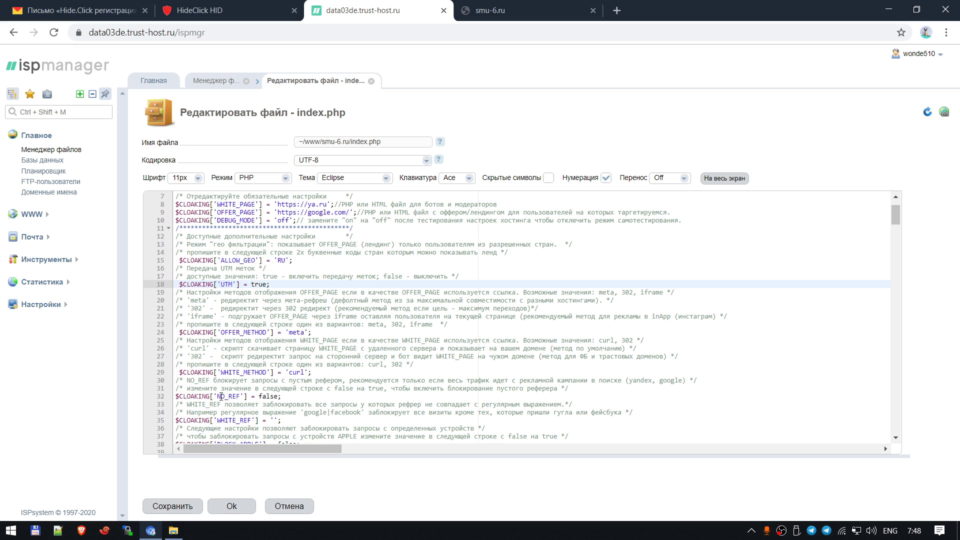
Examine the NO_REF and WHITE_REF referer settings and the device-blocking settings from BLOCK_APPLE to BLOCK_DESCTOP
double_click(229, 396)
scroll(304, 395, "down", 2)
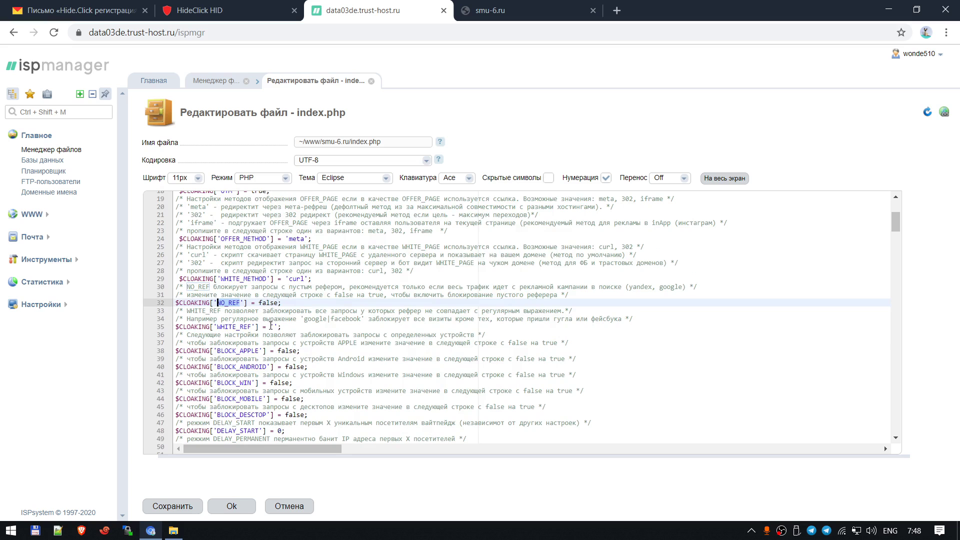
left_click(273, 327)
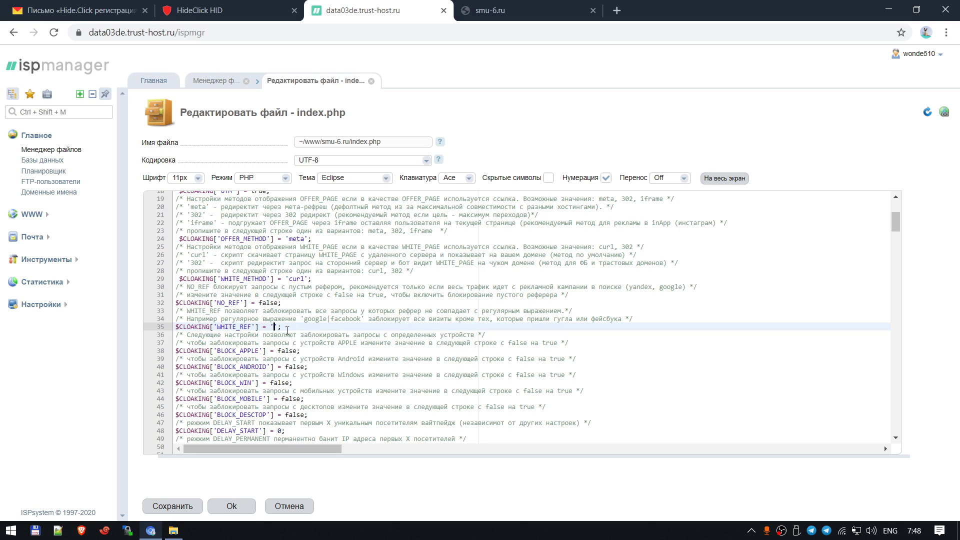
left_click(251, 353)
scroll(245, 323, "down", 1)
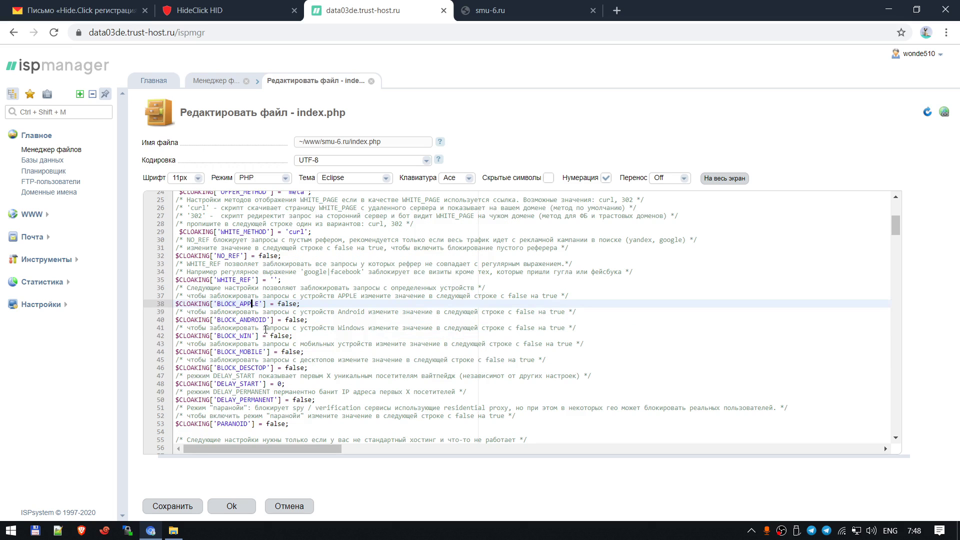
left_click(245, 328)
left_click(252, 351)
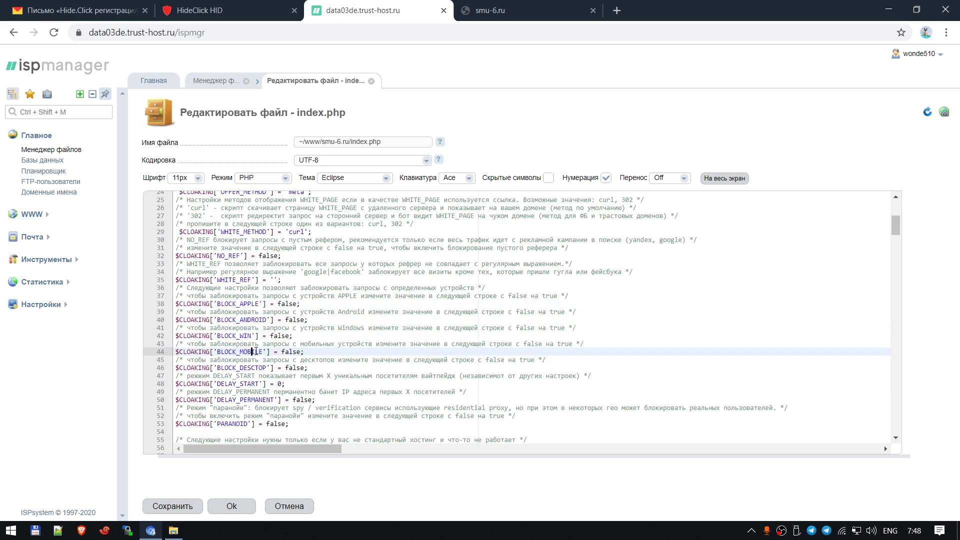
scroll(303, 350, "down", 1)
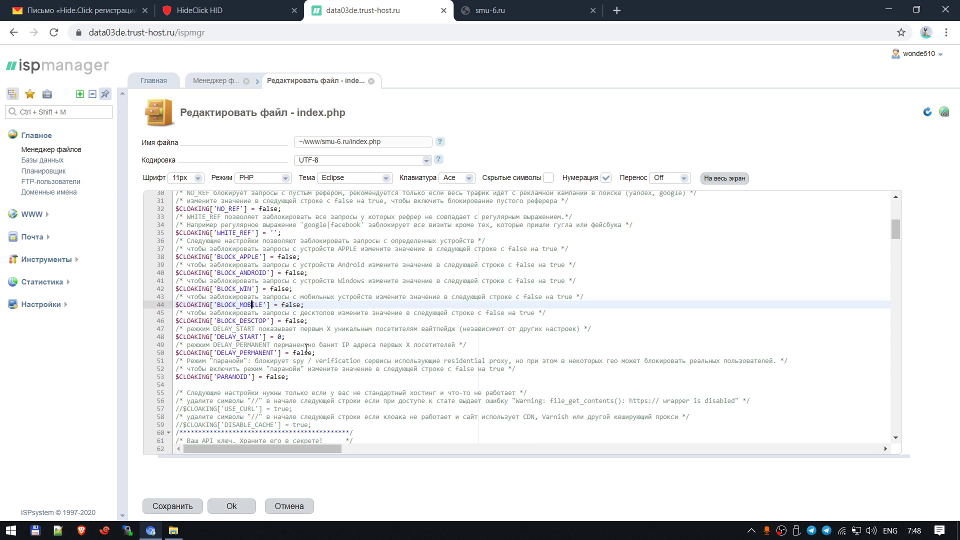
left_click(259, 320)
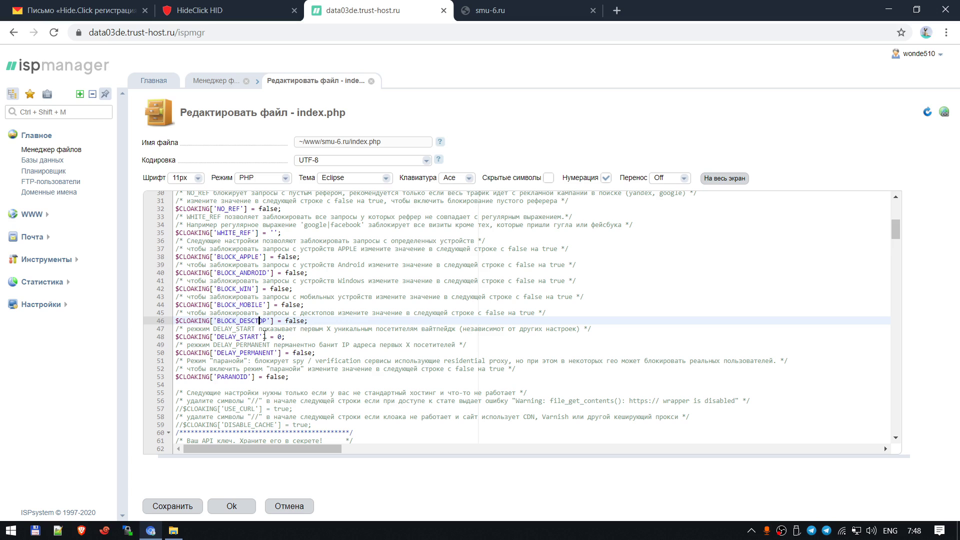
Examine the DELAY_START, DELAY_PERMANENT and PARANOID settings in index.php
left_click(257, 337)
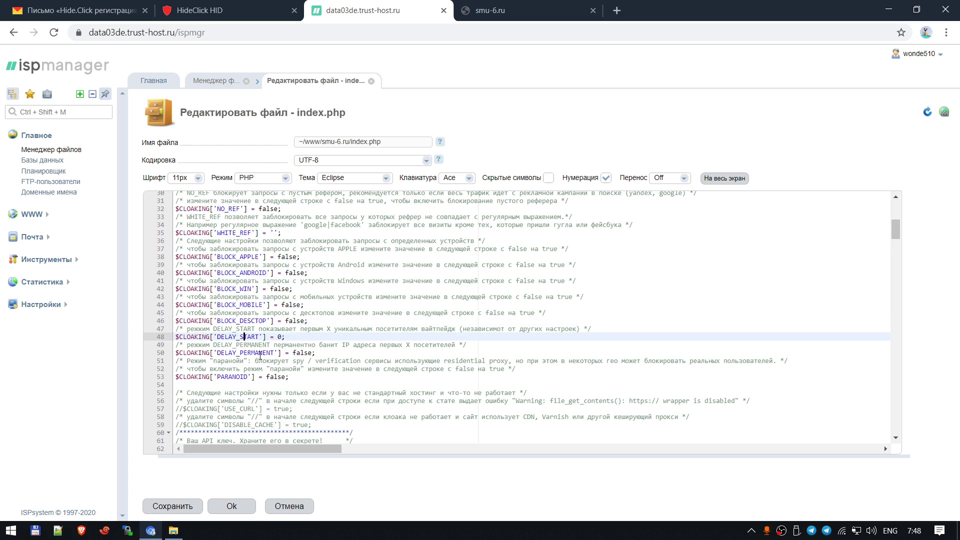
left_click(251, 352)
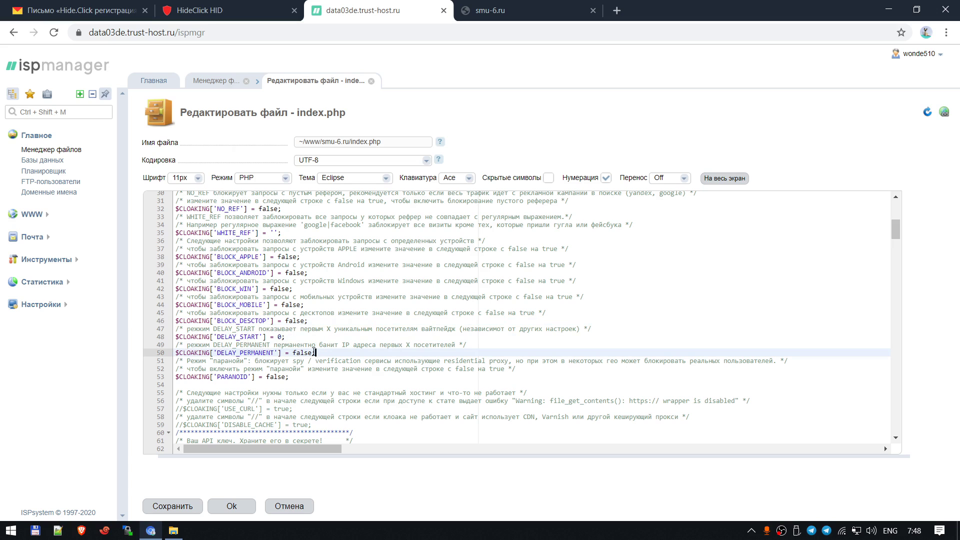
left_click(230, 377)
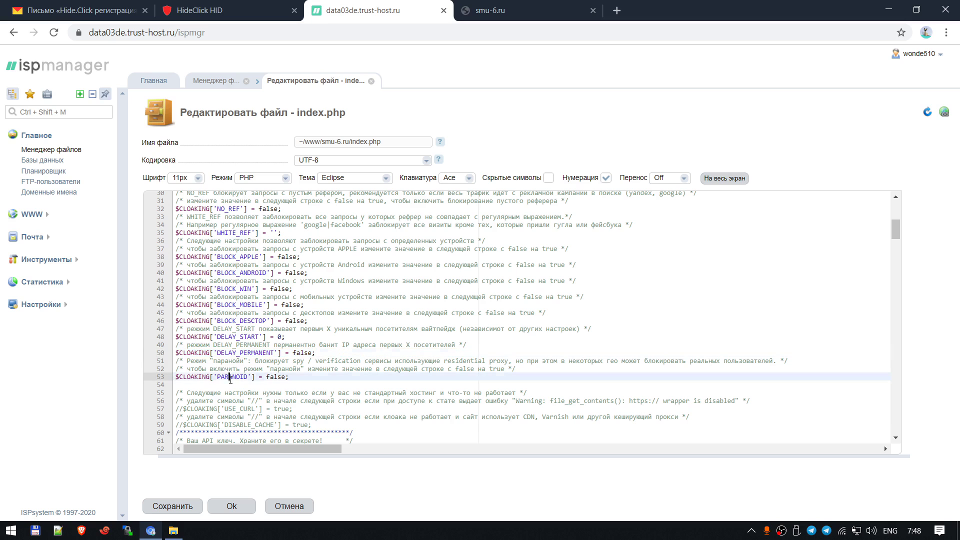
Save the edited index.php and close the file editor
left_click(170, 507)
left_click(239, 506)
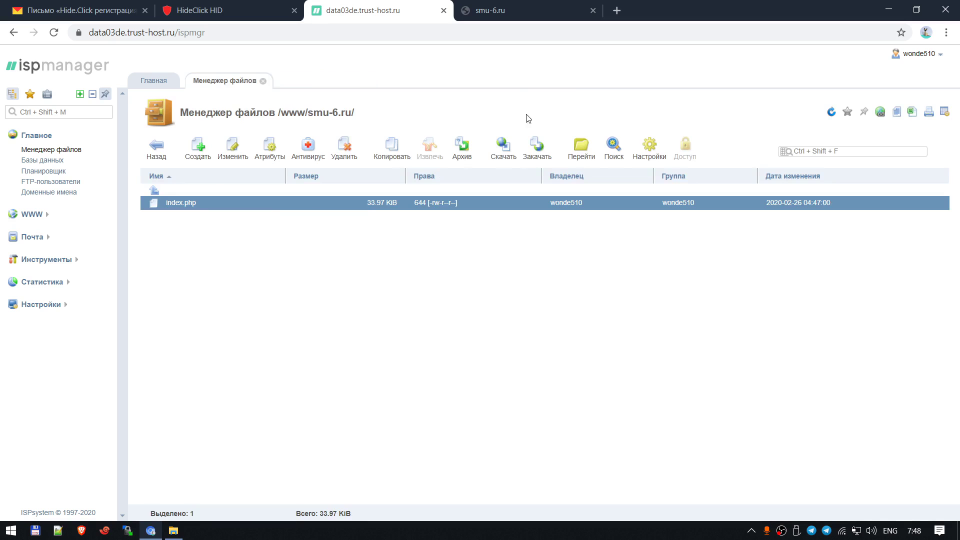
Reload smu-6.ru to check which page it shows with debug mode switched off
left_click(499, 5)
left_click(175, 33)
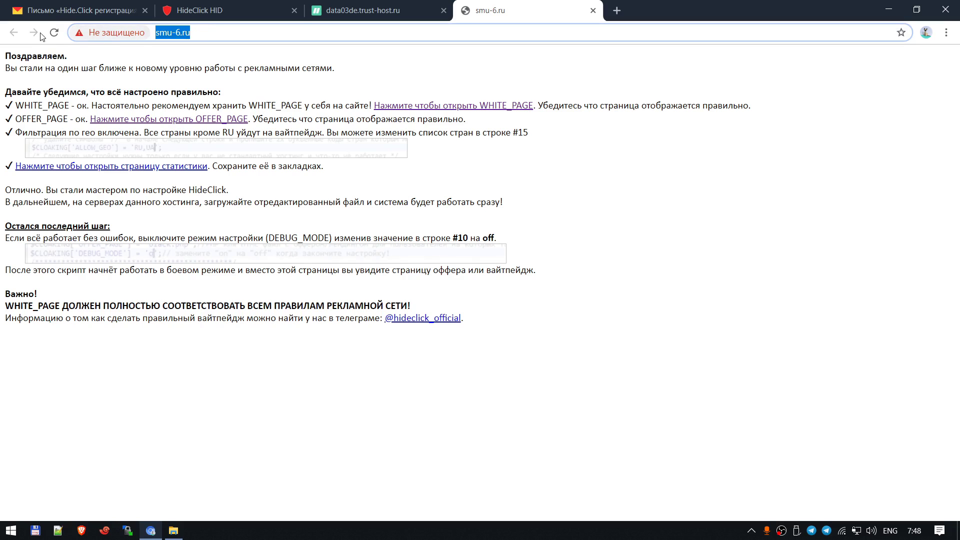
left_click(54, 33)
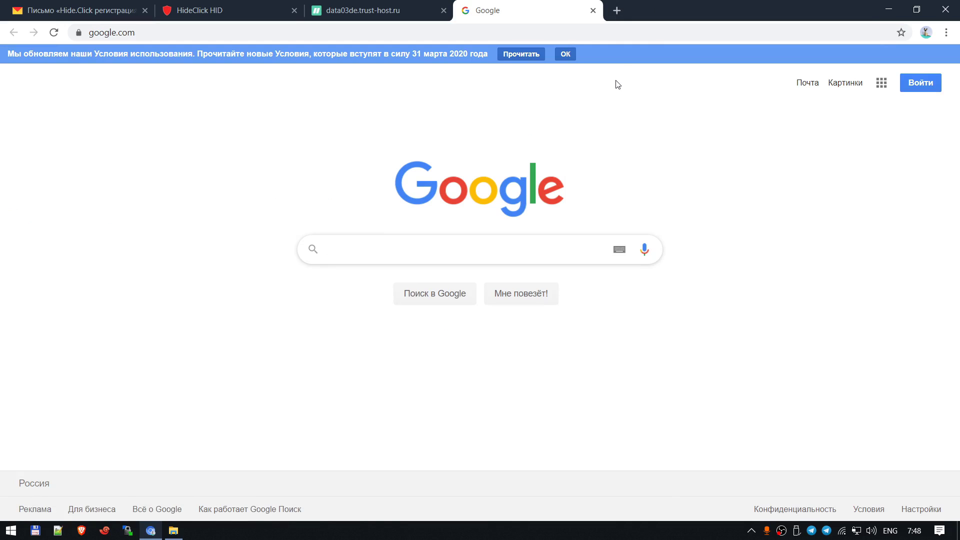
Open index.php from the smu-6.ru folder in the hosting file manager, set ALLOW_GEO to UA and save the file
left_click(379, 6)
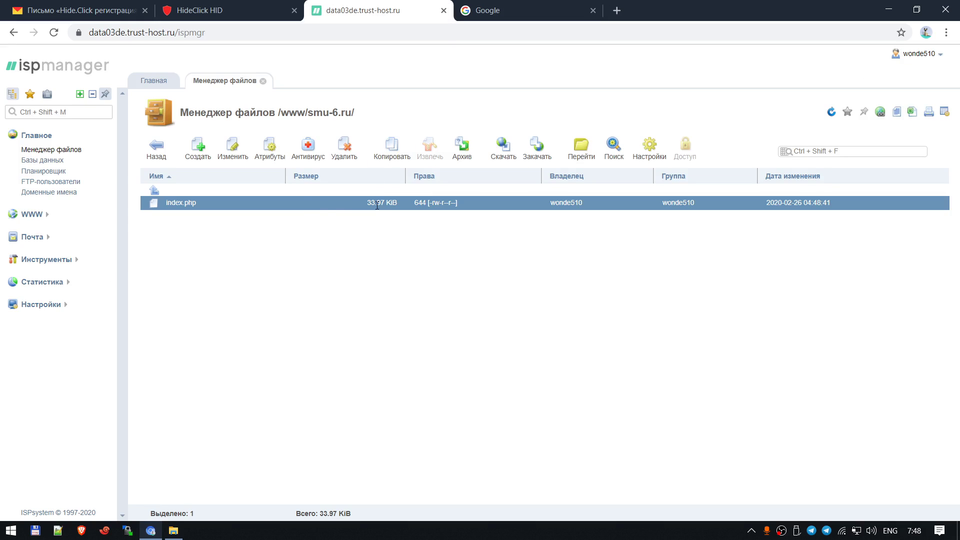
double_click(244, 200)
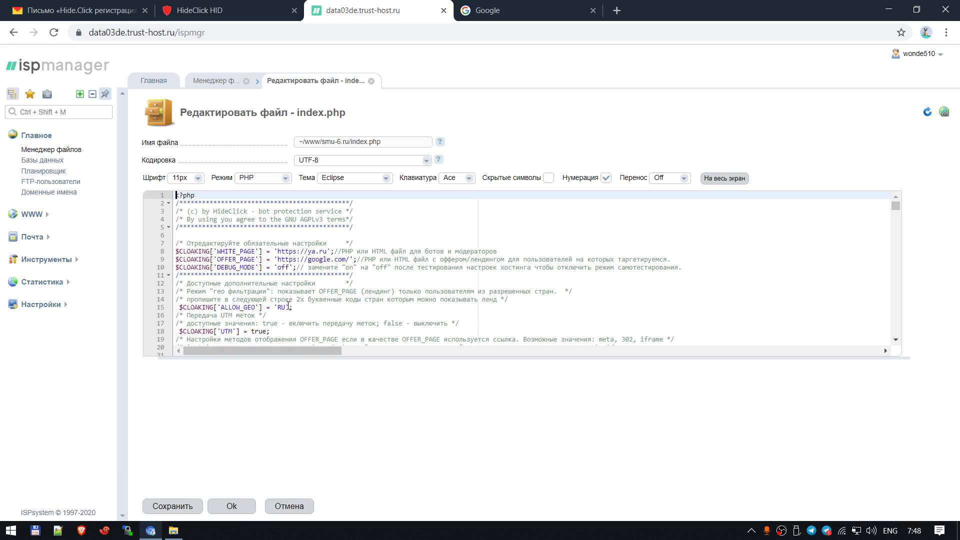
left_click(287, 307)
key("BackSpace")
key("BackSpace")
type("UA")
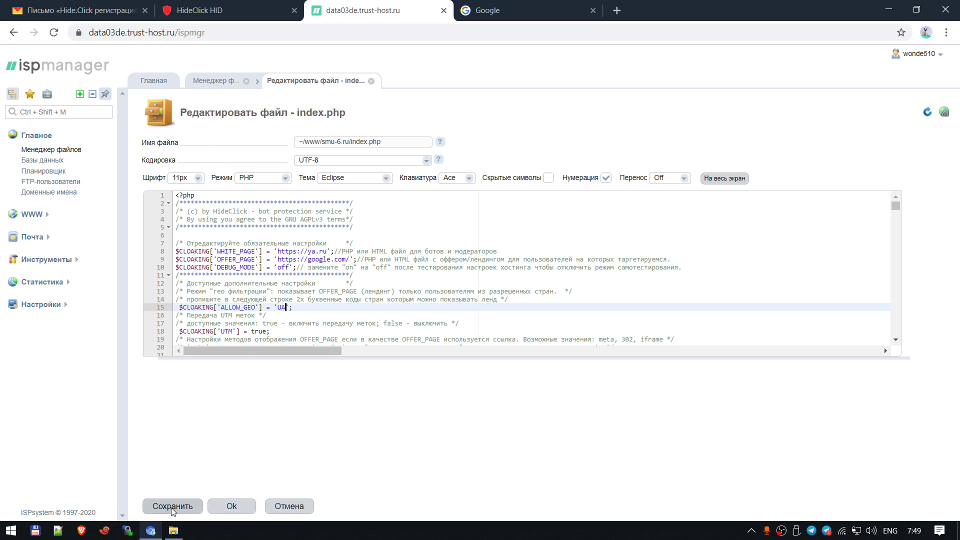
left_click(231, 503)
Load smu-6.ru again in the browser to test the UA geo filter
key("ctrl+Tab")
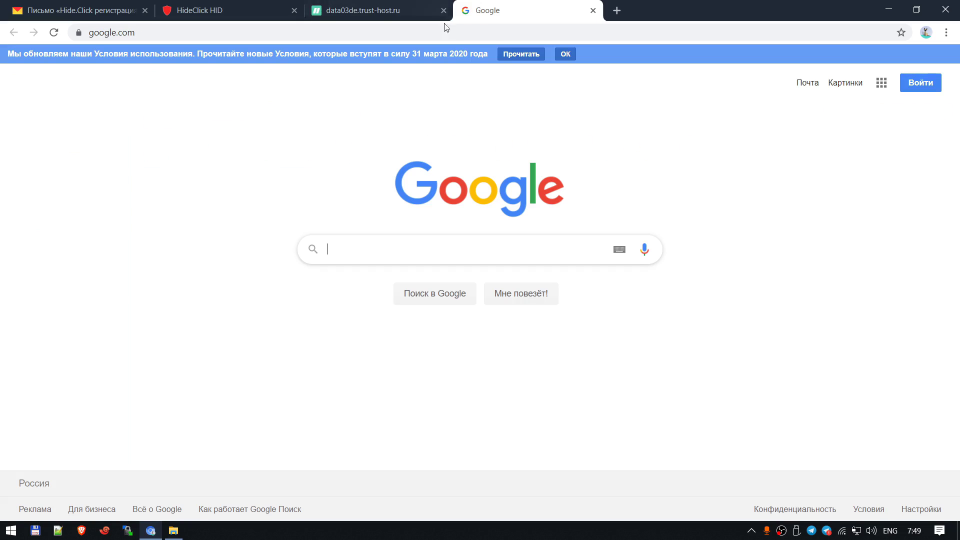
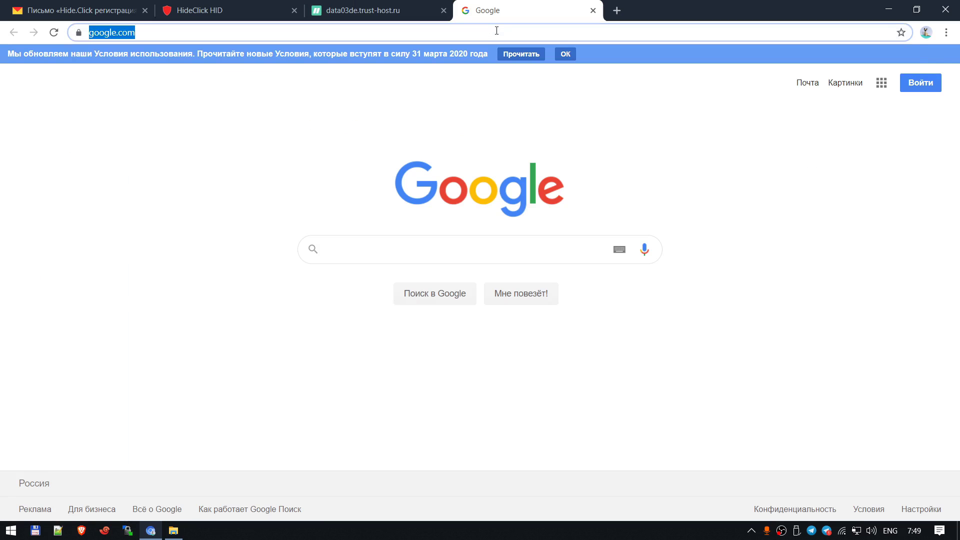
type("smu-6.ru/")
key("Return")
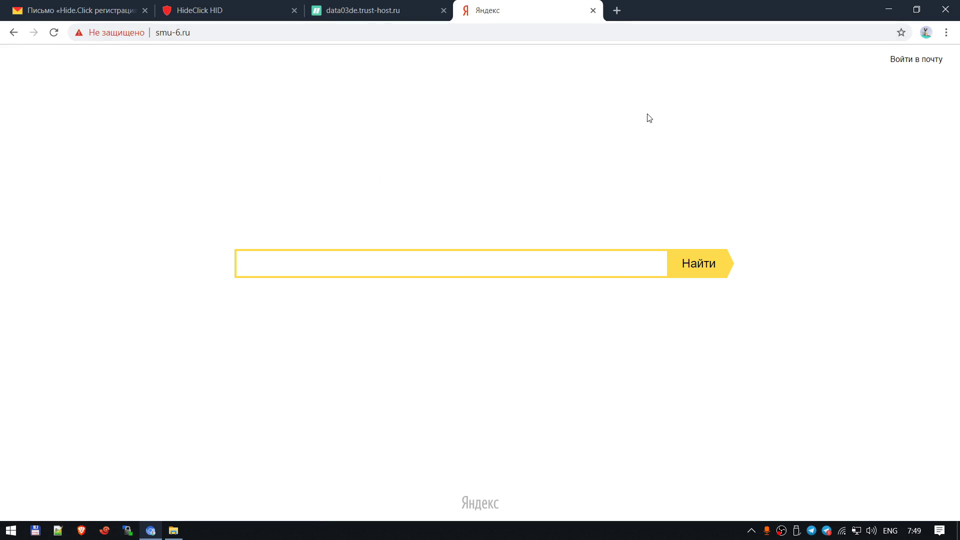
Examine the WHITE_METHOD options in index.php and compare the curl method with the address shown for smu-6.ru
key("ctrl+shift+Tab")
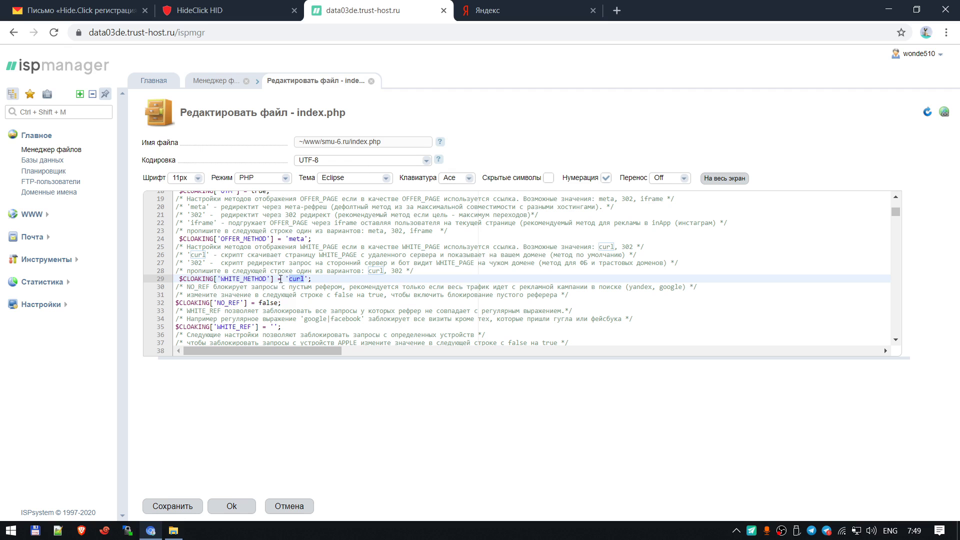
left_click(225, 270)
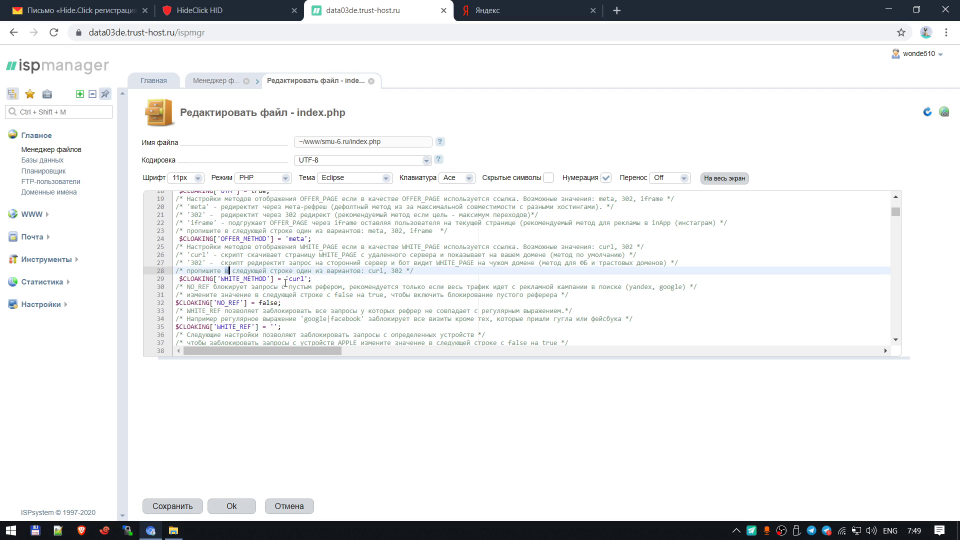
left_click(200, 263)
double_click(297, 278)
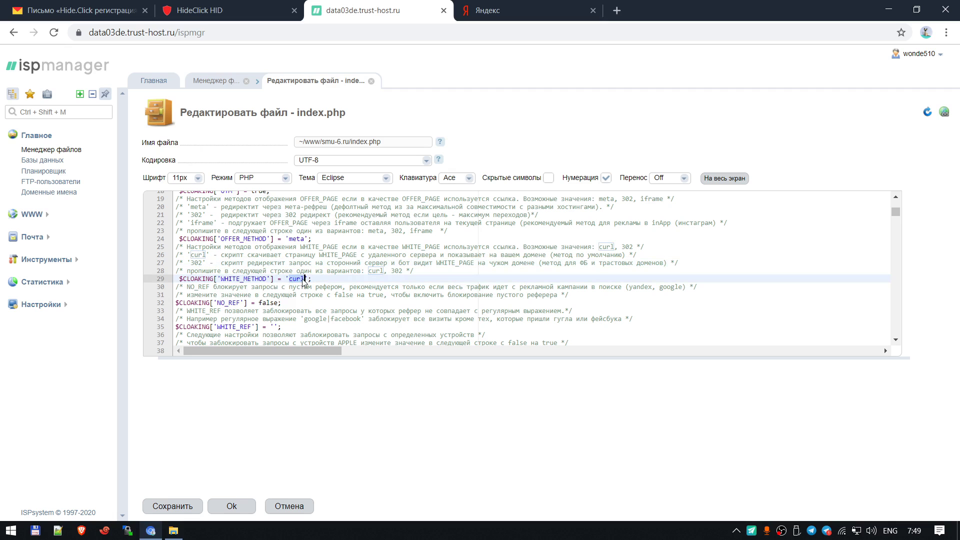
key("ctrl+Tab")
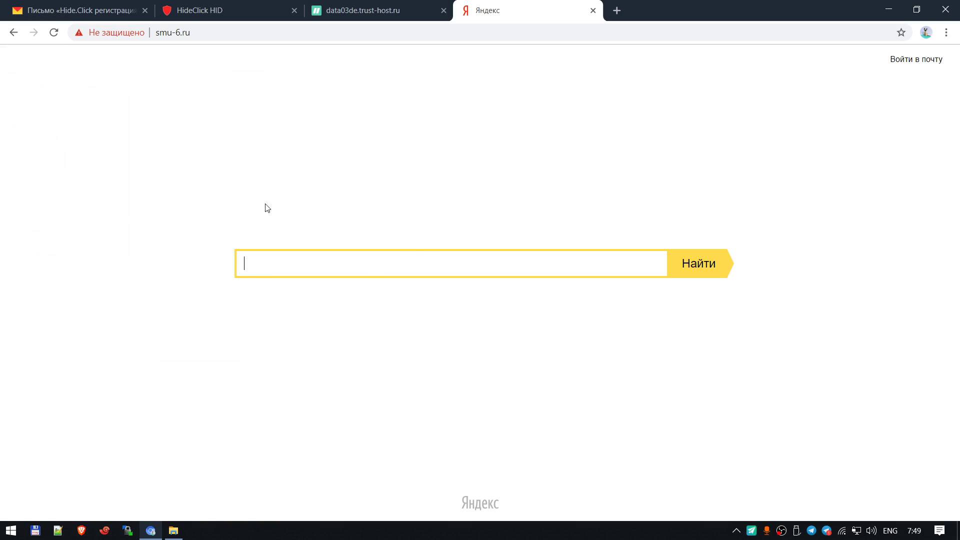
left_click(211, 35)
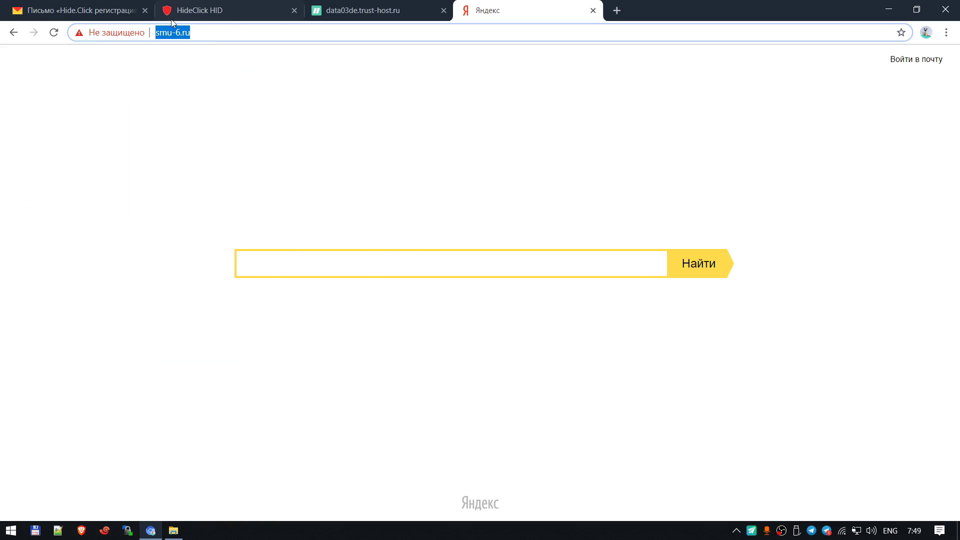
Set WHITE_METHOD to 302 in index.php, save the file and reload smu-6.ru to test the redirect
key("ctrl+shift+Tab")
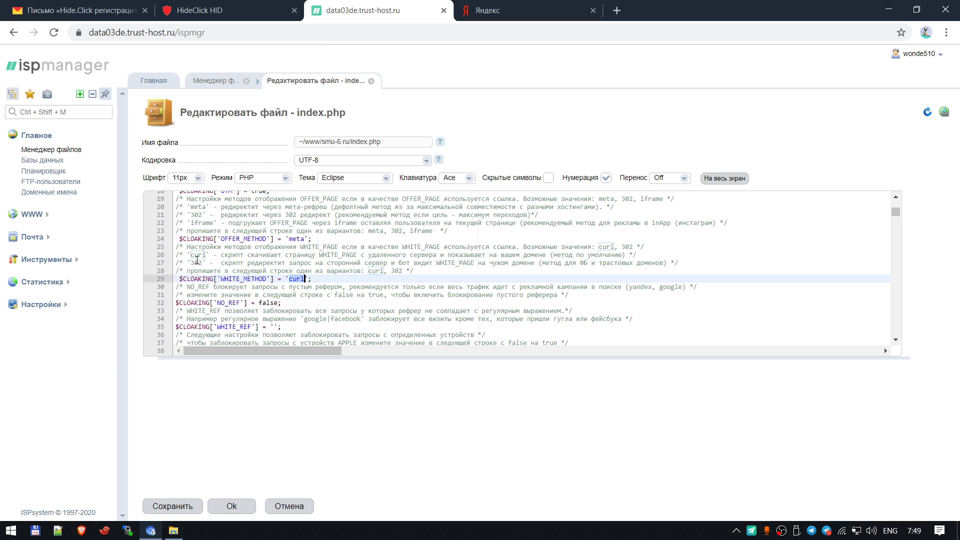
double_click(197, 262)
key("ctrl+c")
double_click(295, 279)
key("ctrl+v")
left_click(179, 505)
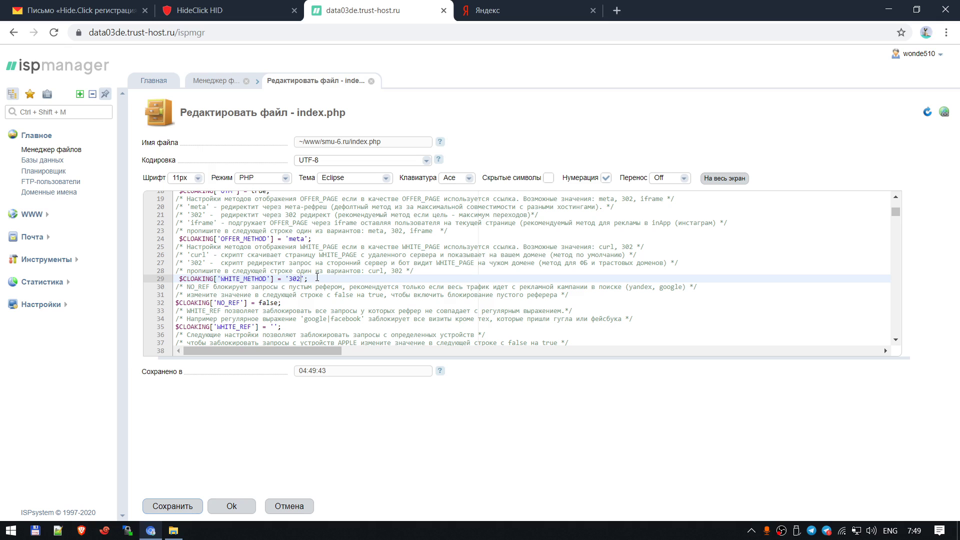
left_click(540, 6)
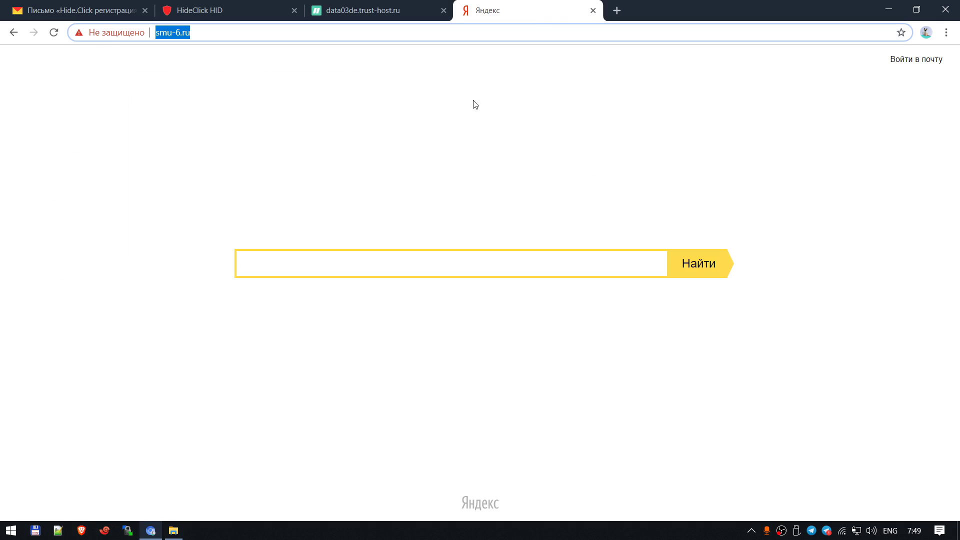
left_click(54, 33)
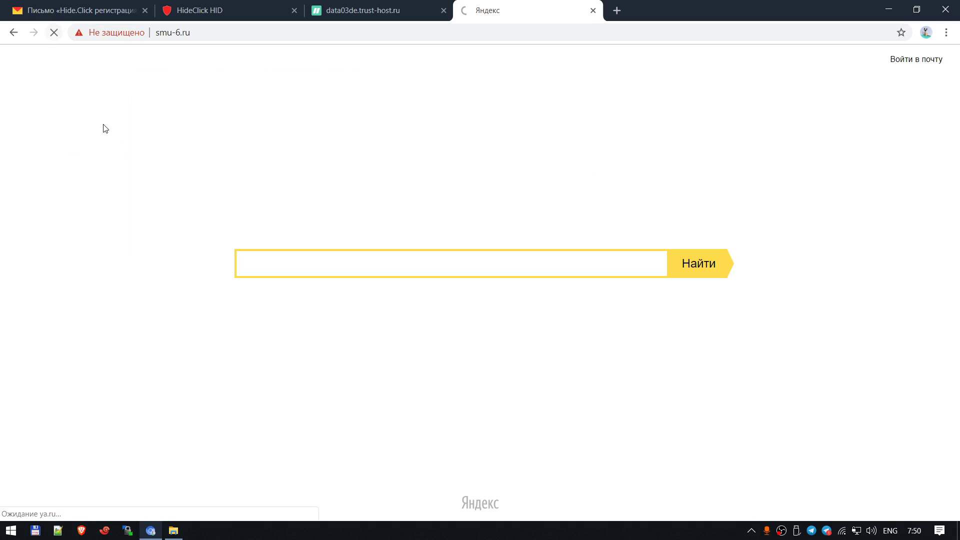
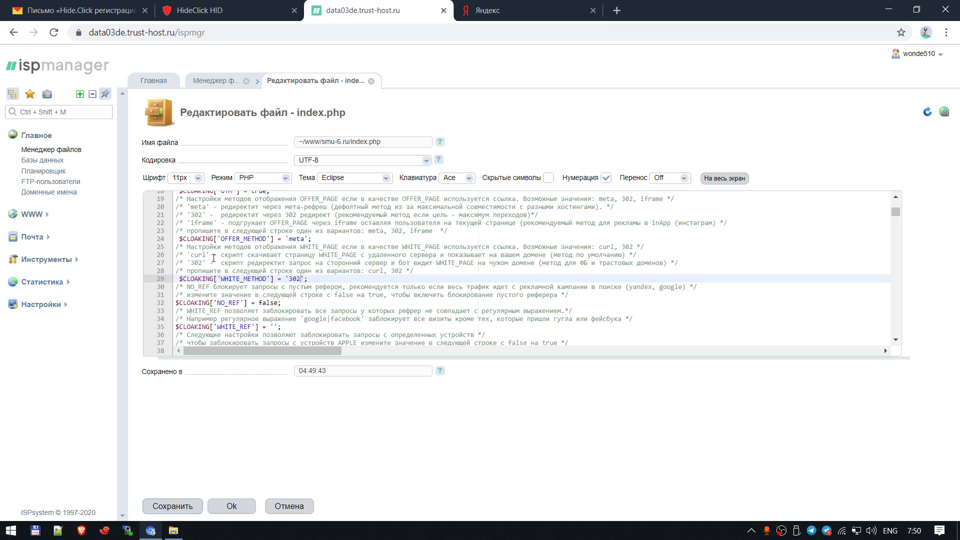
Restore WHITE_METHOD to curl in index.php and save the file
double_click(198, 254)
key("ctrl+c")
double_click(291, 279)
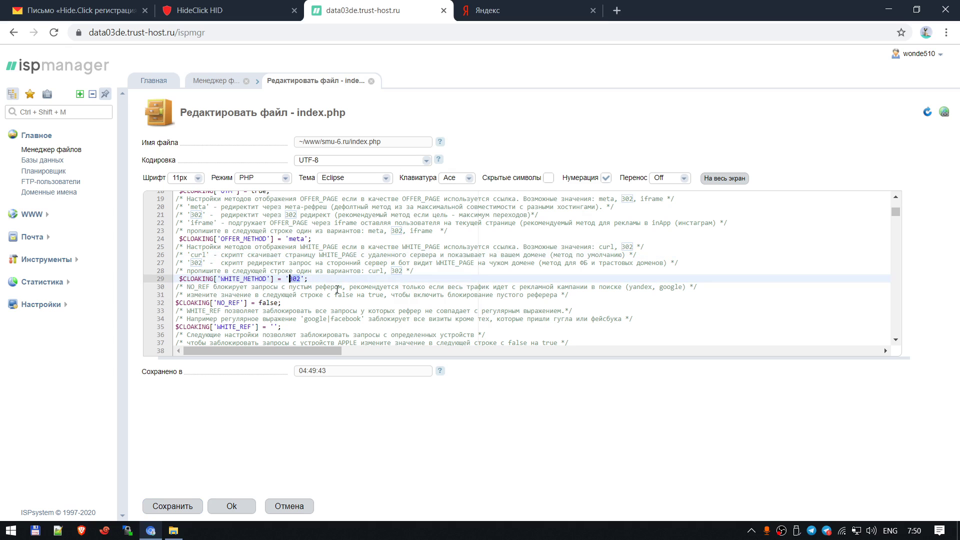
key("ctrl+v")
key("ctrl+s")
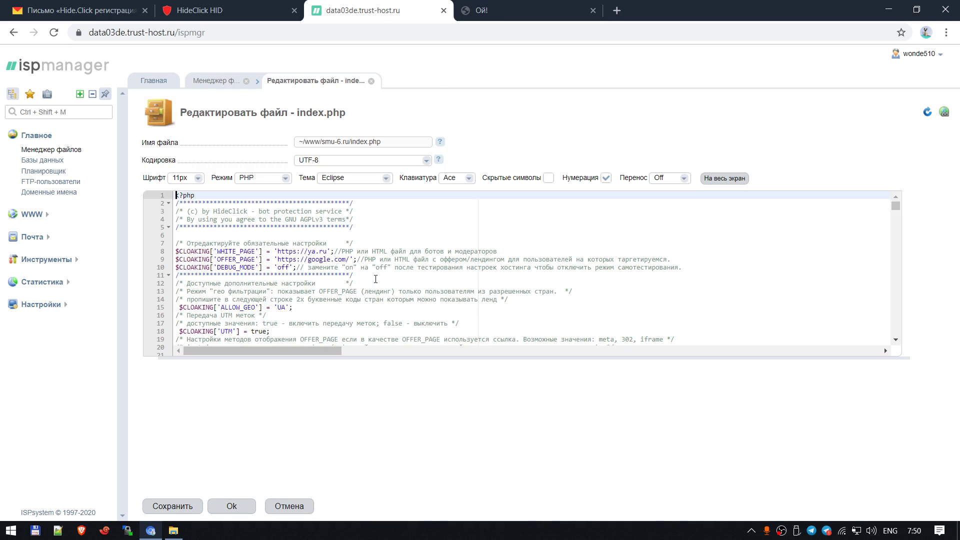
Set OFFER_METHOD to 302 on line 24 of index.php
scroll(392, 289, "down", 2)
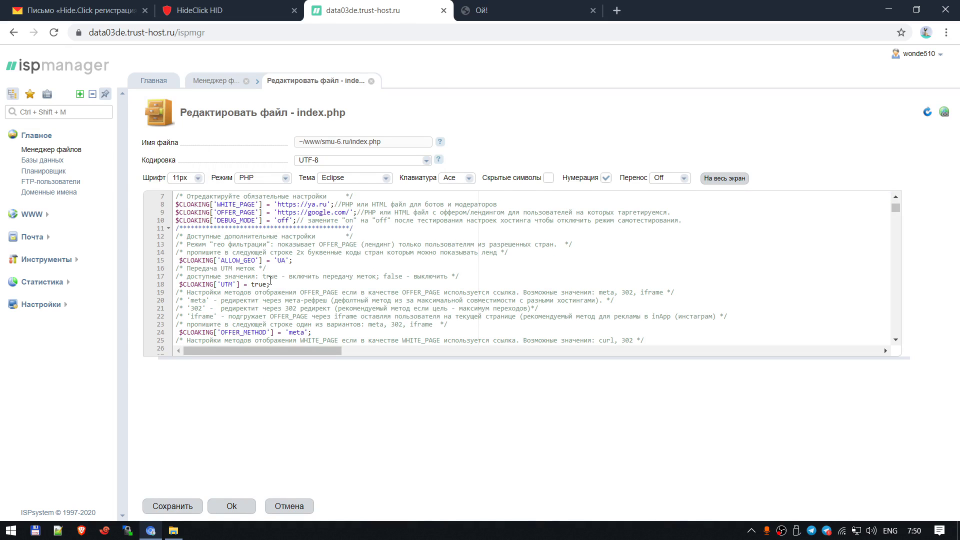
scroll(270, 281, "down", 2)
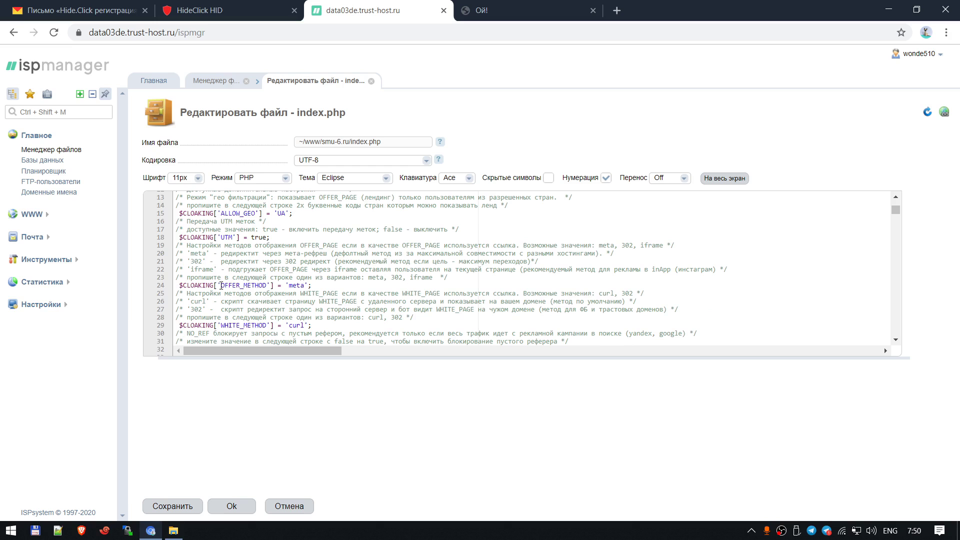
left_click(199, 261)
double_click(199, 261)
key("ctrl+c")
double_click(297, 285)
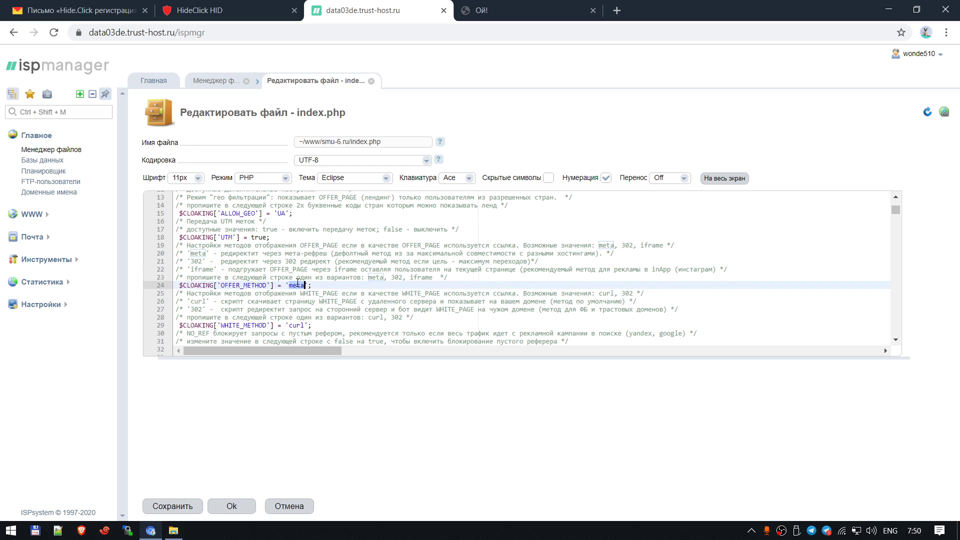
key("ctrl+v")
Set ALLOW_GEO back to RU in index.php and save the file
left_click(286, 212)
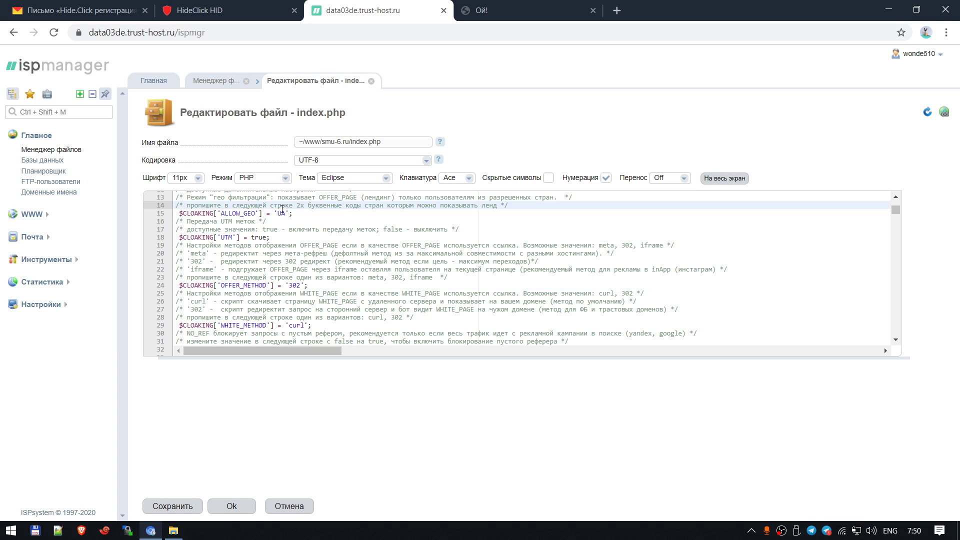
key("BackSpace")
key("BackSpace")
type("RU")
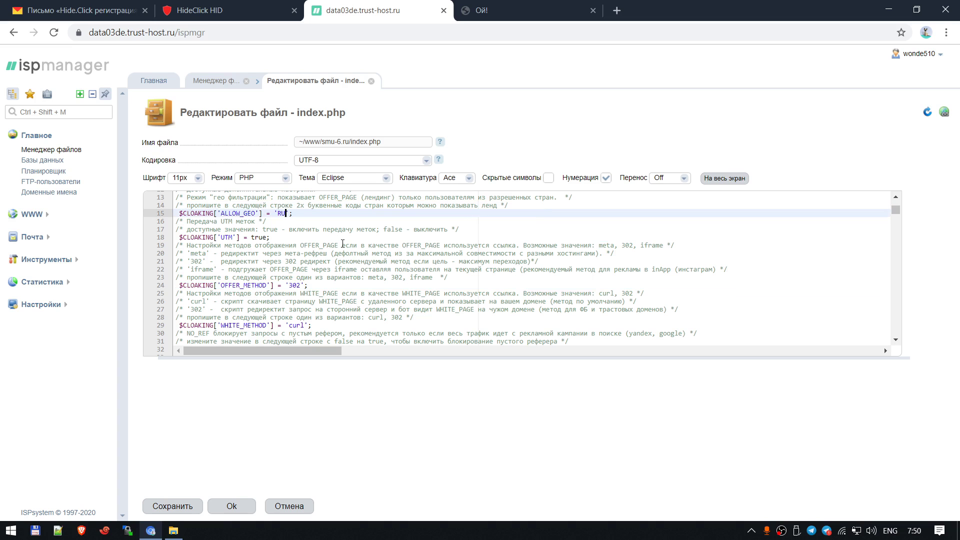
Load smu-6.ru in the other browser tab, taking the domain from the index.php file path, to test the 302 offer redirect
left_click(488, 10)
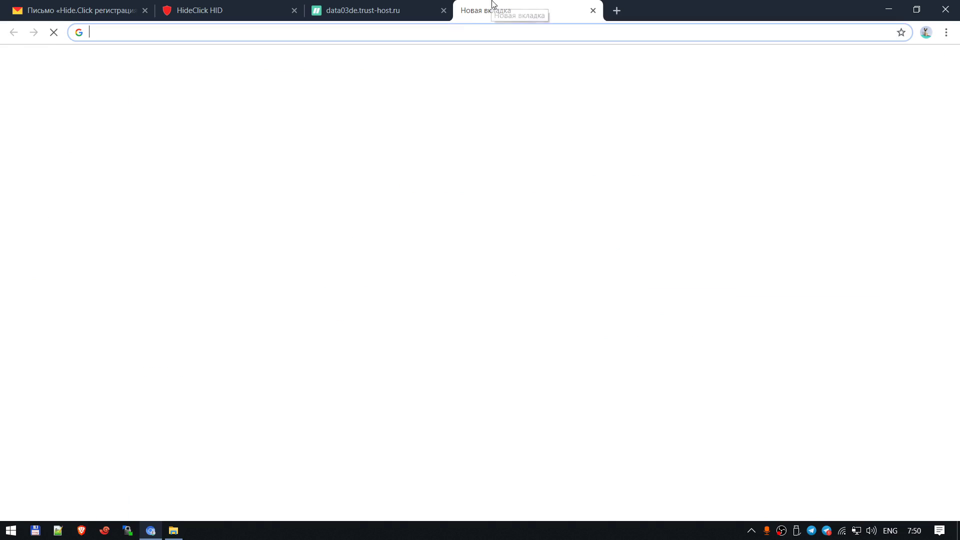
left_click(475, 33)
key("ctrl+v")
key("ctrl+a")
left_click(375, 10)
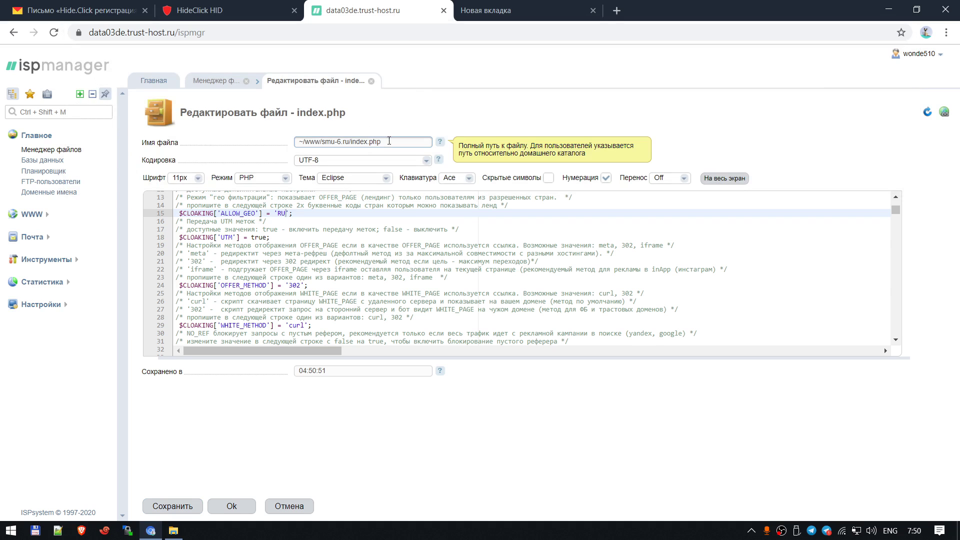
left_click_drag(385, 142, 321, 142)
left_click(506, 10)
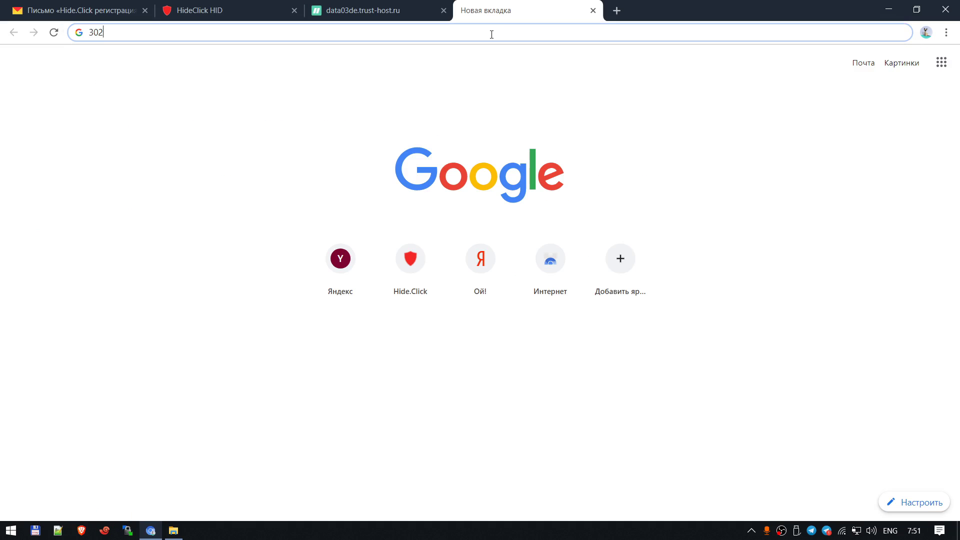
left_click(493, 33)
key("ctrl+v")
key("BackSpace")
key("BackSpace")
key("BackSpace")
key("BackSpace")
key("BackSpace")
key("BackSpace")
key("BackSpace")
key("BackSpace")
key("BackSpace")
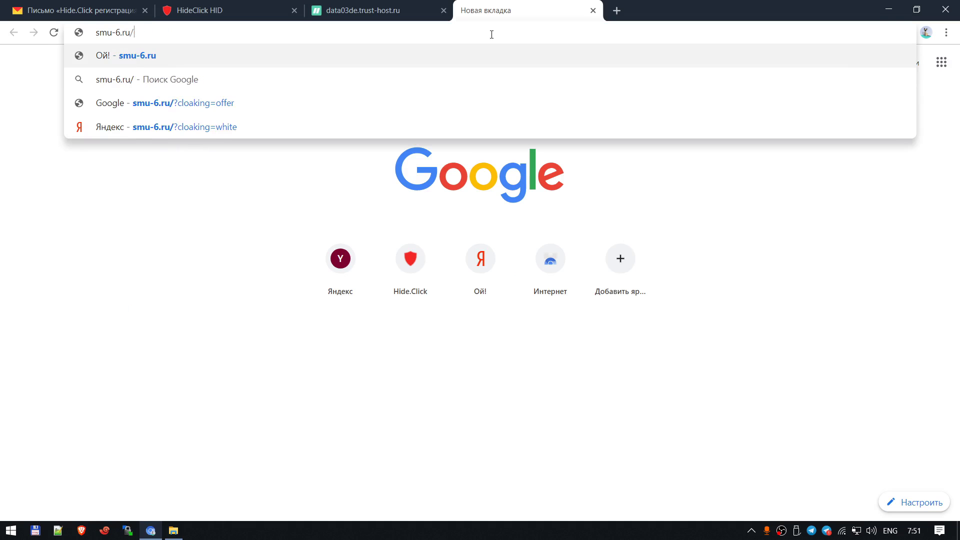
key("Return")
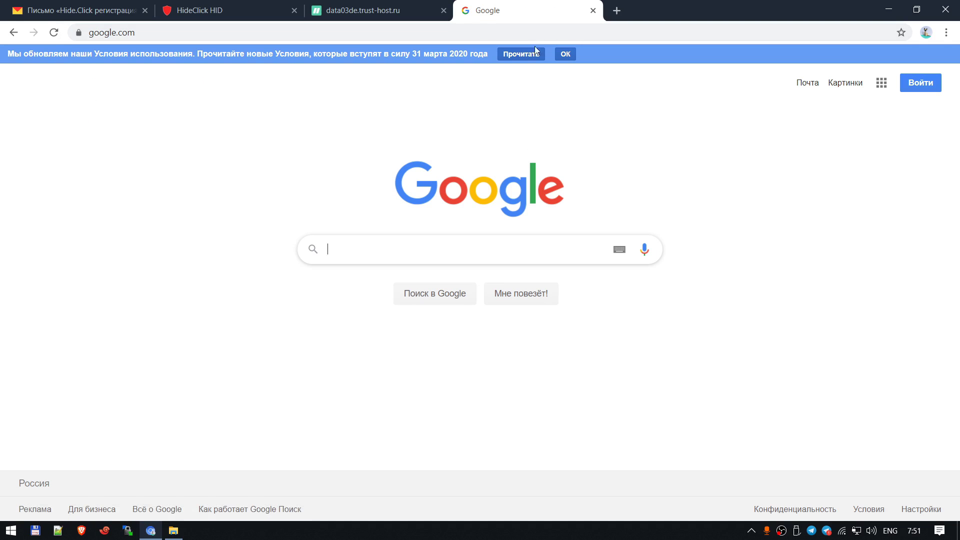
Set OFFER_METHOD to iframe in index.php and save the file
left_click(405, 5)
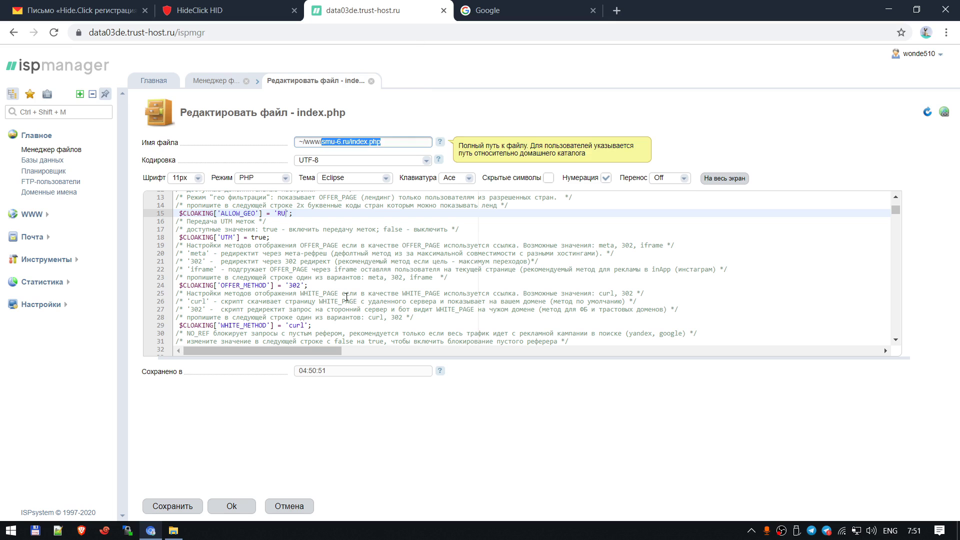
double_click(295, 284)
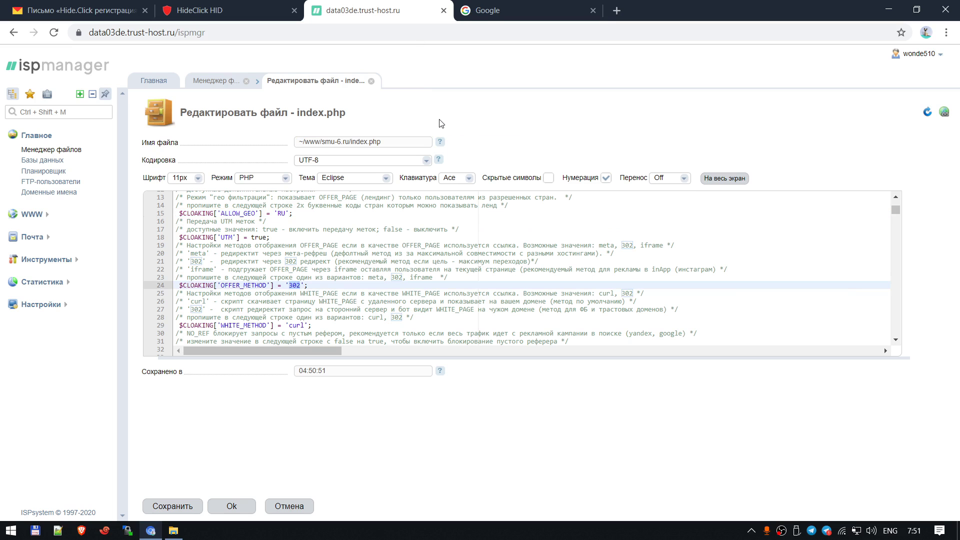
double_click(202, 269)
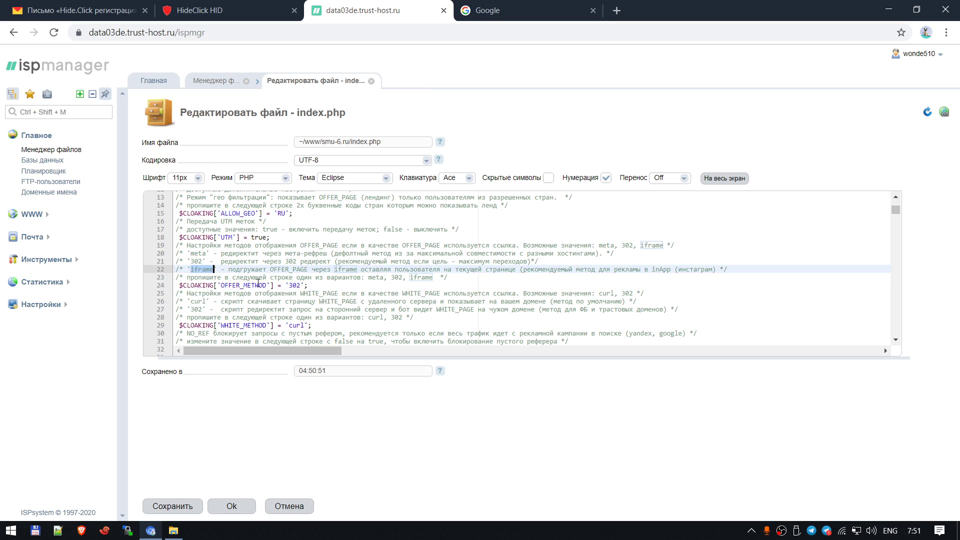
key("ctrl+c")
double_click(295, 285)
key("ctrl+v")
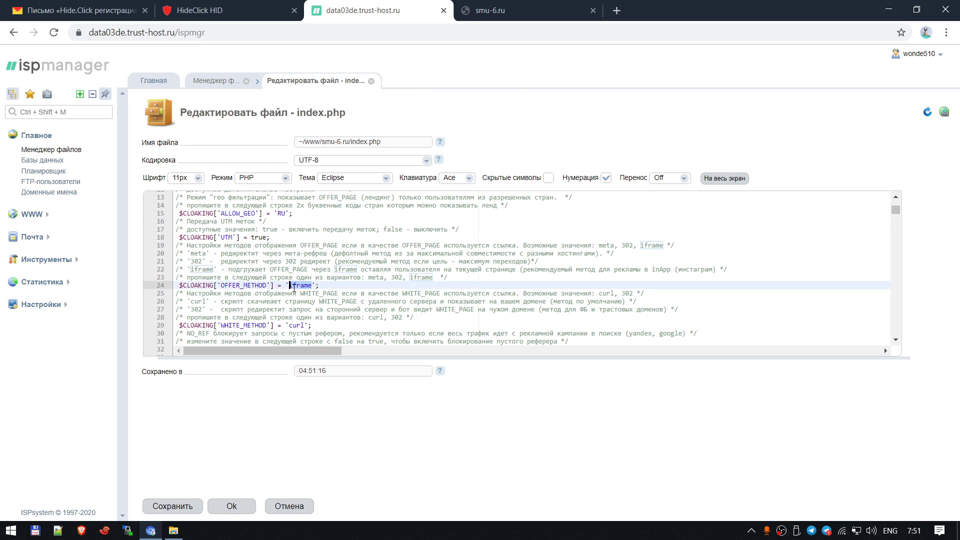
left_click(330, 286)
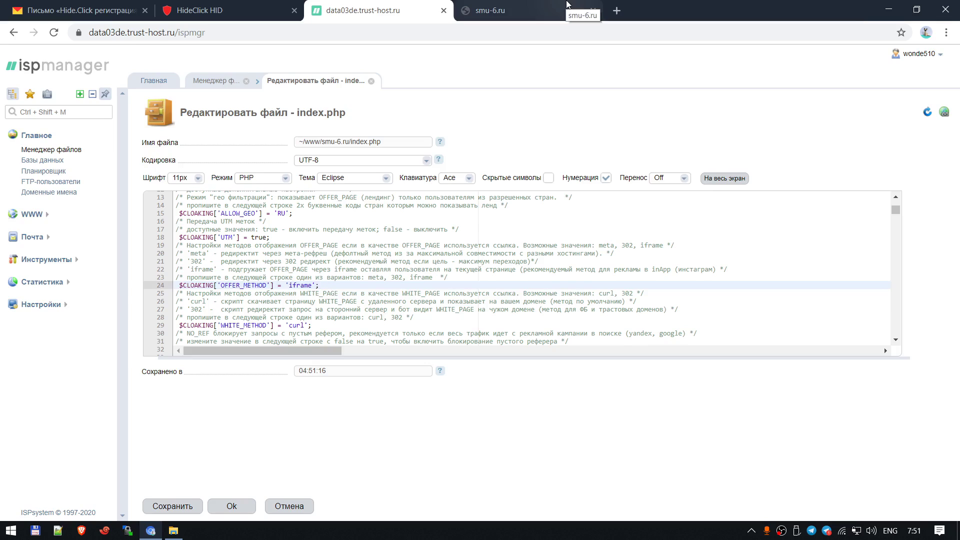
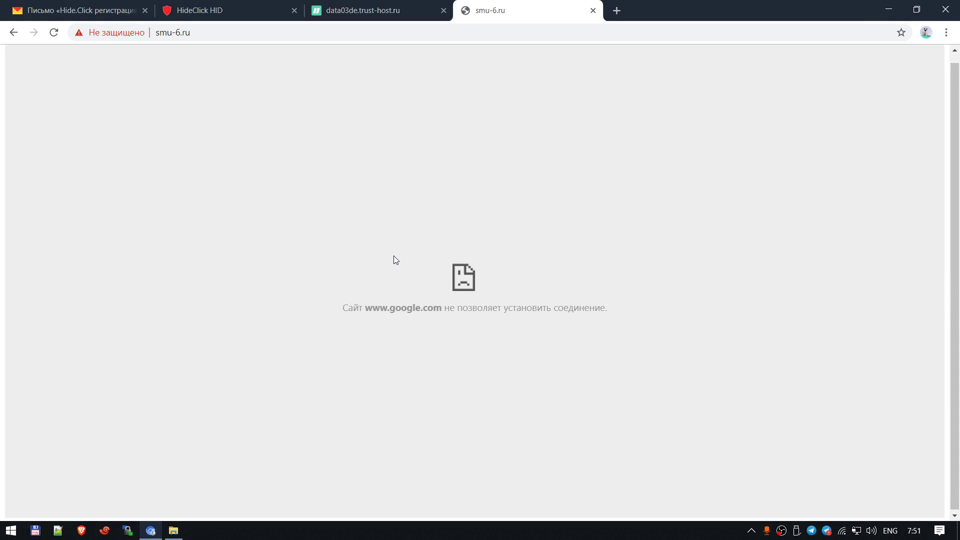
Examine the connection message on the smu-6.ru page loaded with the iframe offer method
left_click_drag(355, 312, 669, 330)
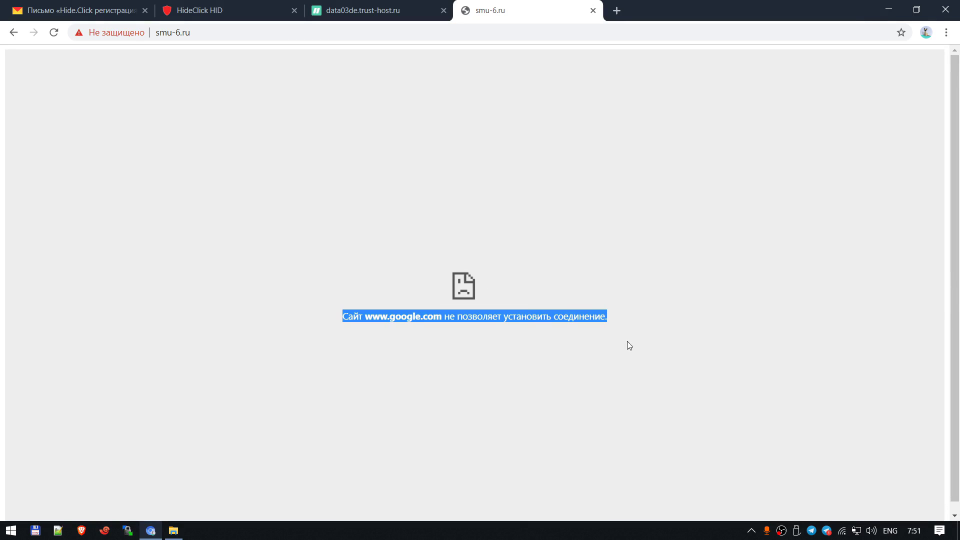
left_click(583, 340)
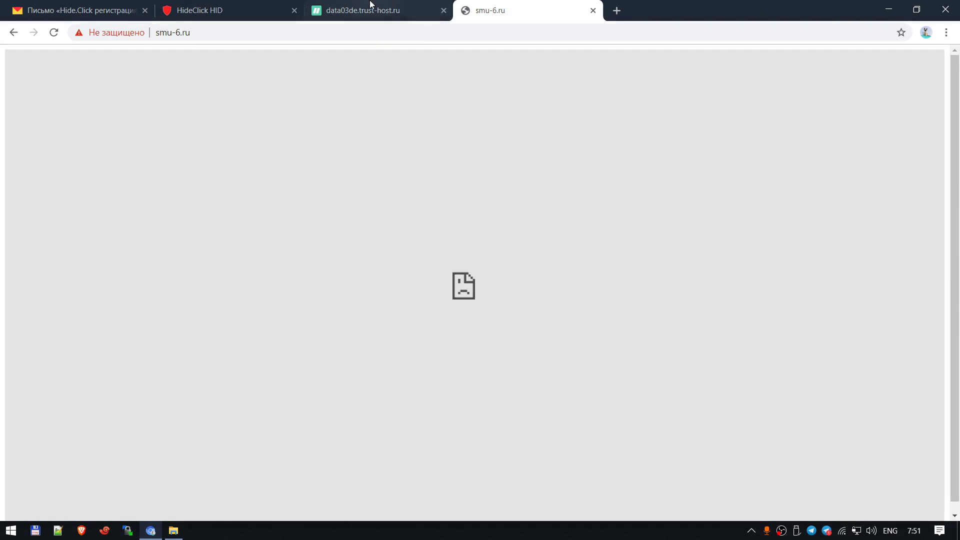
left_click(371, 8)
left_click(580, 9)
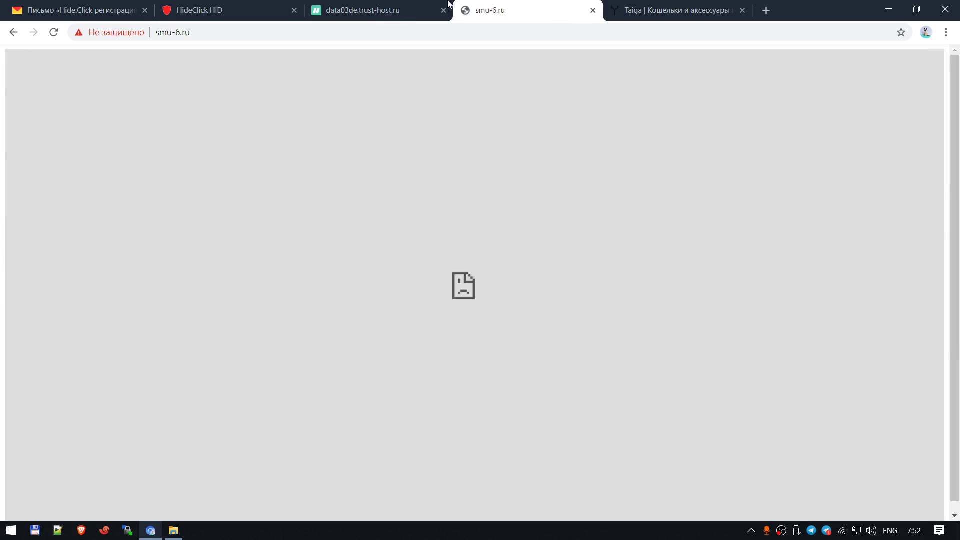
left_click(380, 10)
scroll(378, 232, "up", 2)
scroll(307, 220, "up", 2)
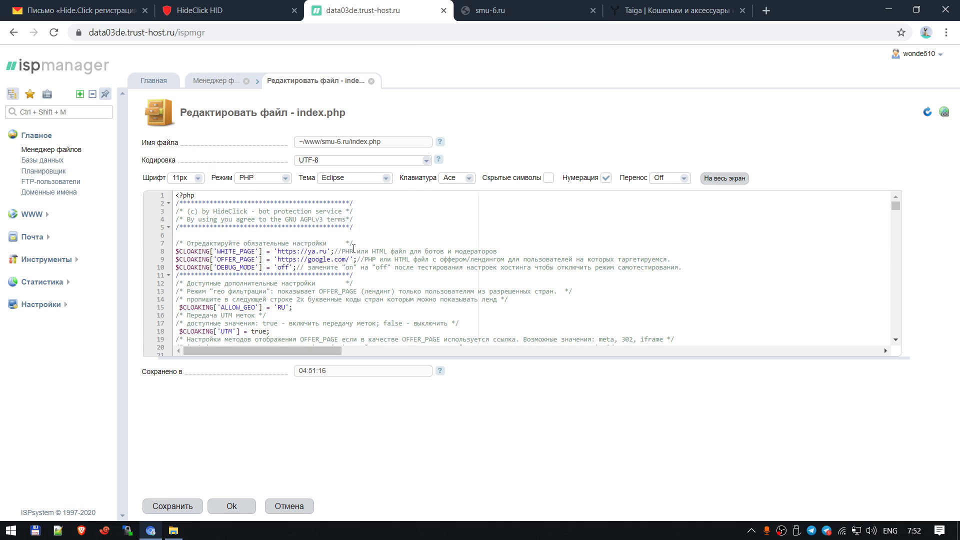
left_click_drag(350, 259, 275, 259)
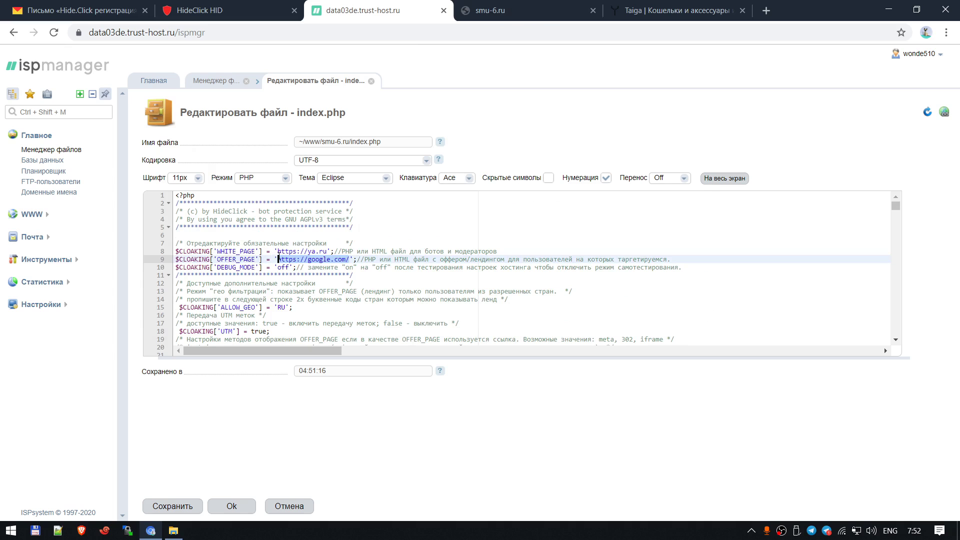
type("https://taiga-store.ru/")
left_click(173, 506)
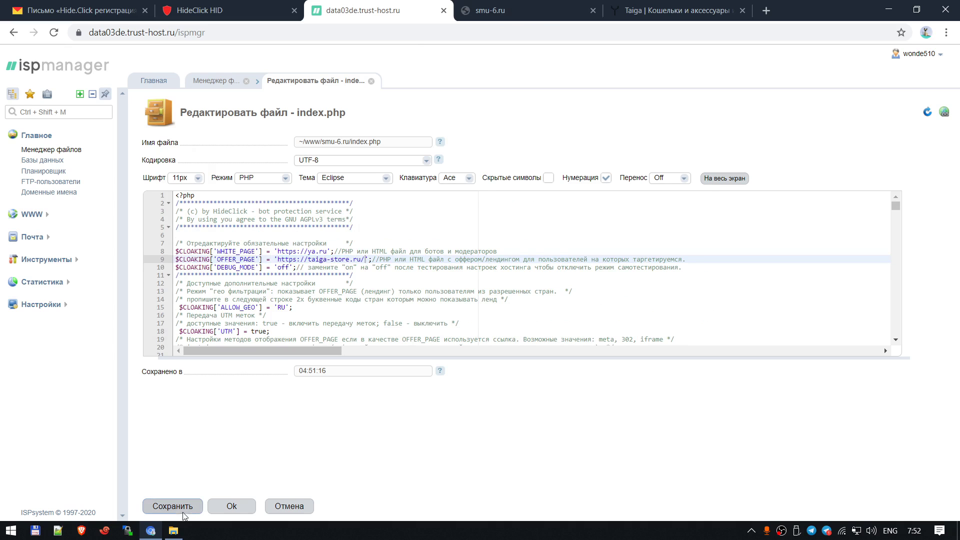
Reload smu-6.ru and look through the whole page to check how the iframe method displays the Taiga store
left_click(500, 10)
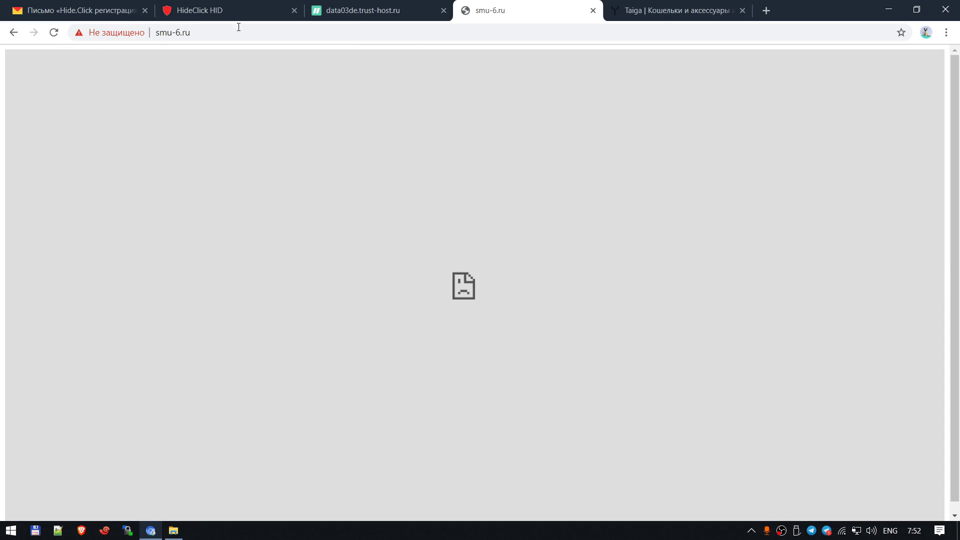
left_click(53, 32)
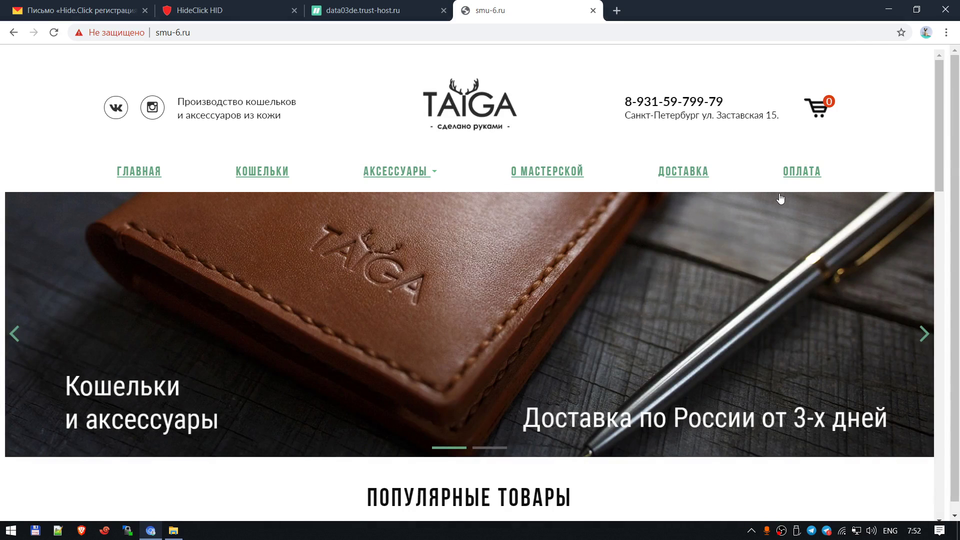
scroll(778, 201, "down", 9)
scroll(779, 202, "up", 9)
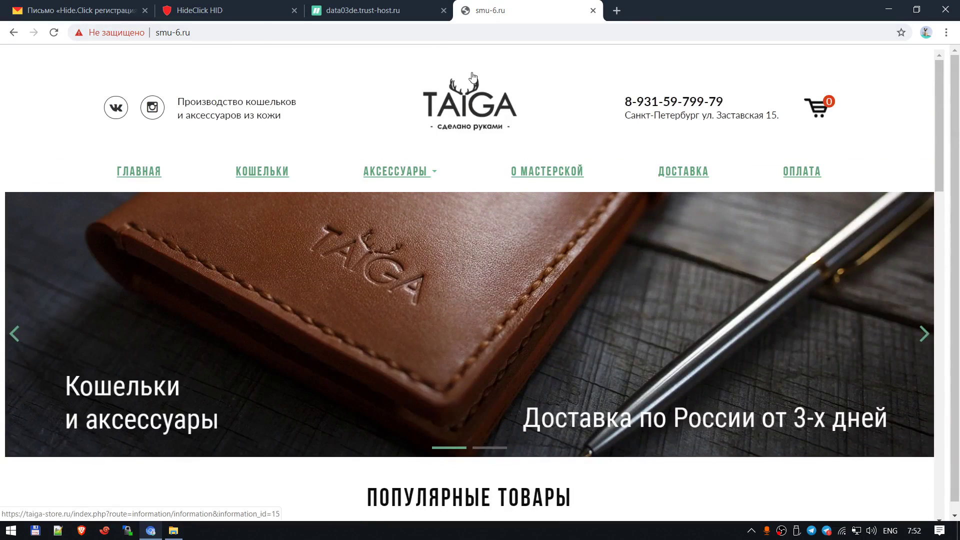
scroll(519, 334, "down", 10)
scroll(518, 335, "down", 14)
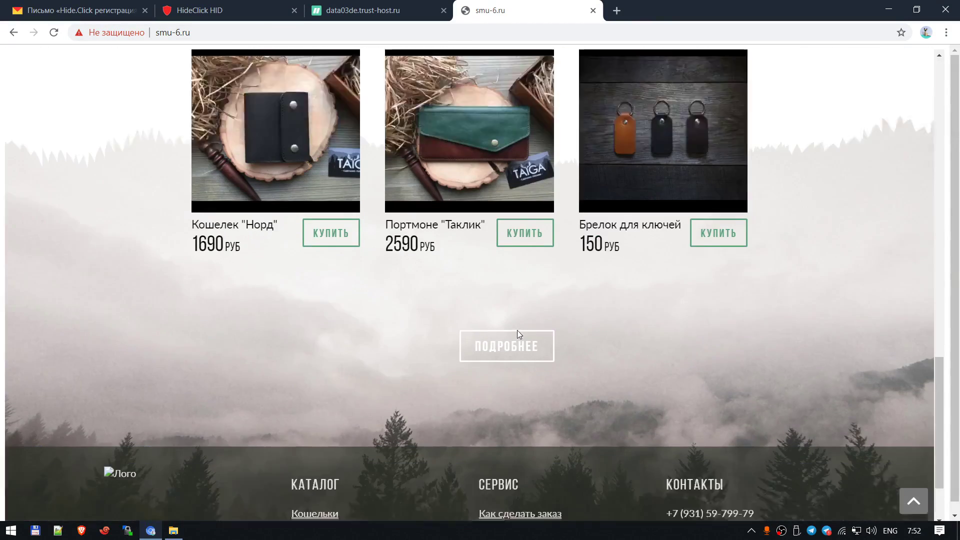
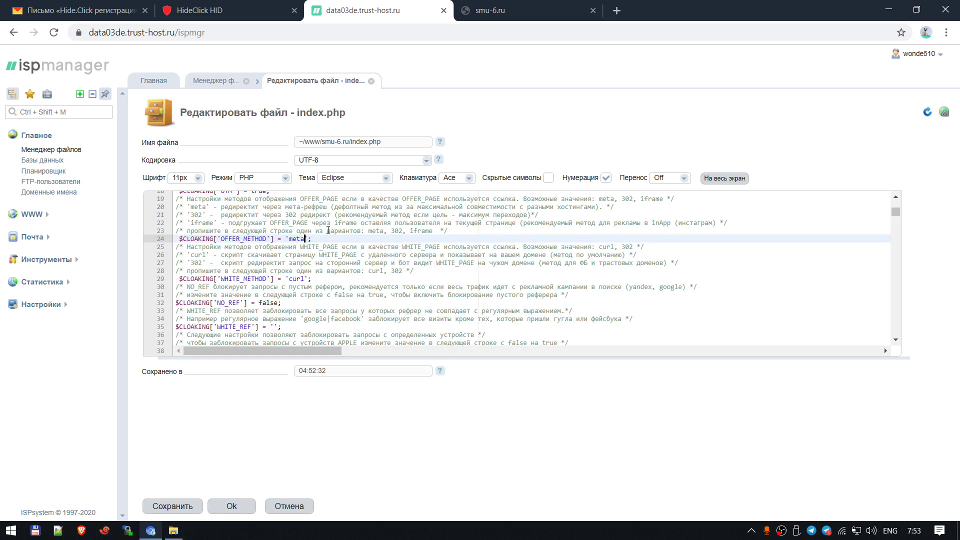
Set BLOCK_WIN to true in index.php, save the file and reload smu-6.ru to test blocking of Windows devices
scroll(328, 231, "down", 3)
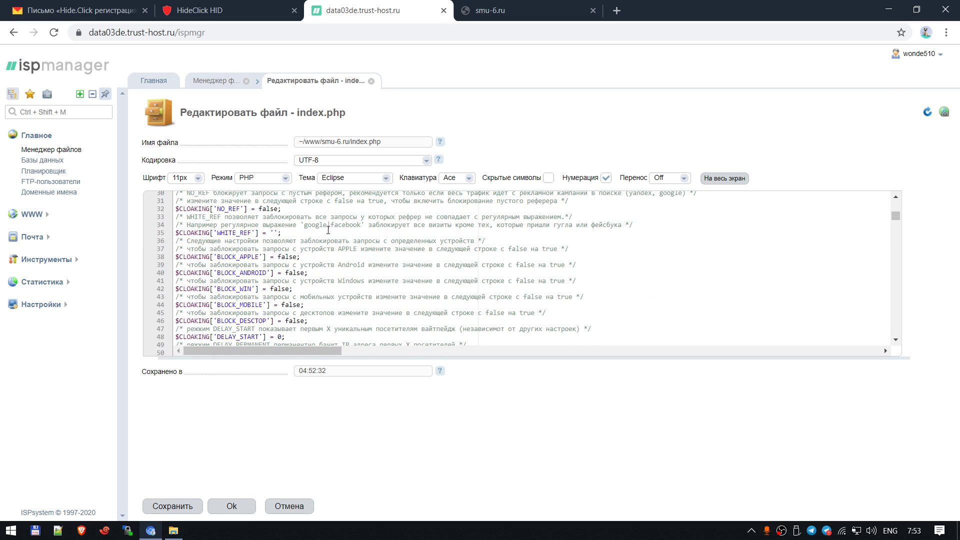
double_click(278, 288)
type("true")
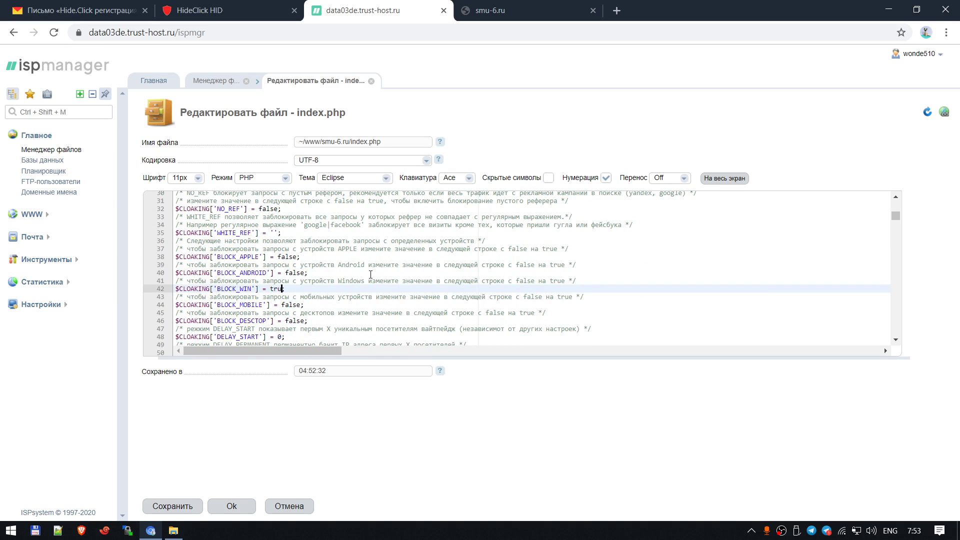
left_click(173, 506)
left_click(520, 10)
key("Return")
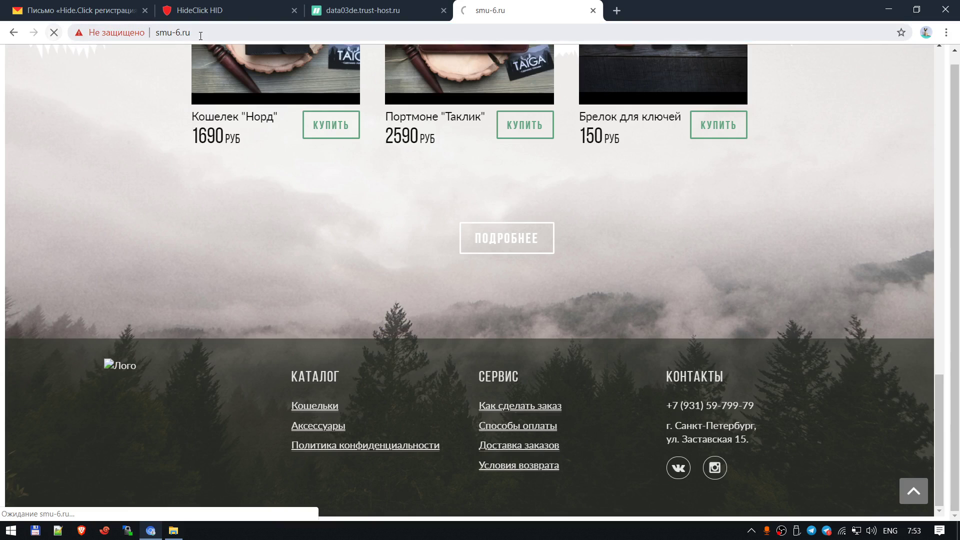
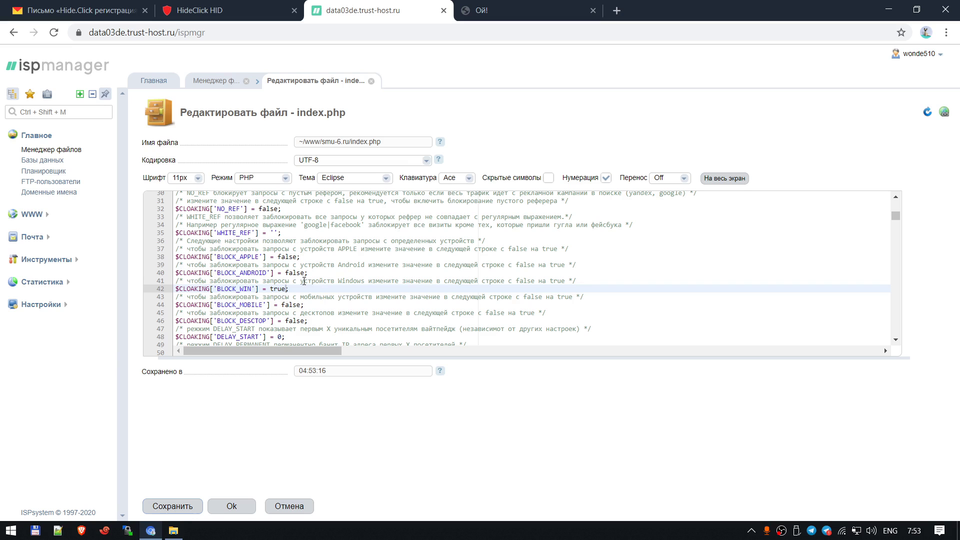
Set BLOCK_WIN back to false on line 42 of index.php and save the file
key("BackSpace")
key("BackSpace")
key("BackSpace")
key("BackSpace")
type("false")
key("ctrl+s")
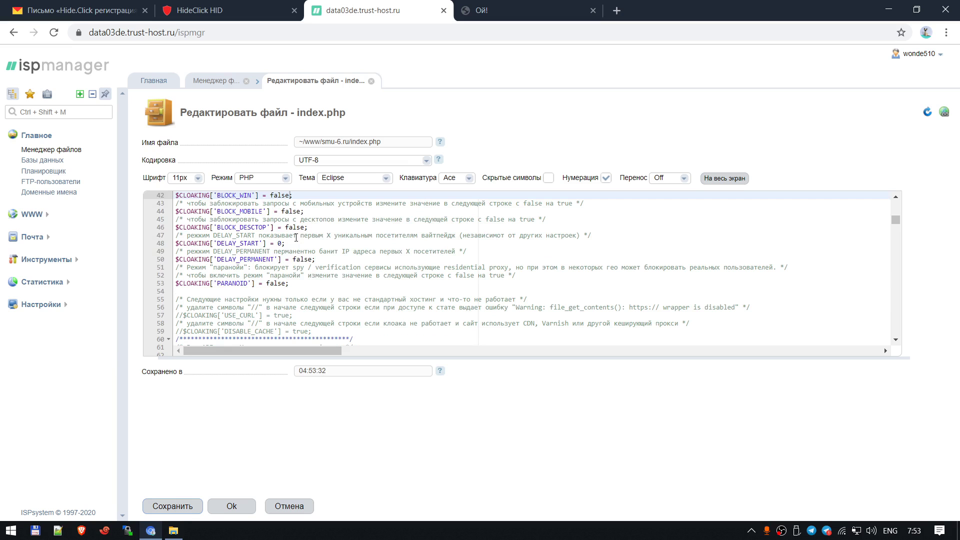
Set DELAY_START to 1 on line 48 of index.php, then save and close the file
double_click(243, 245)
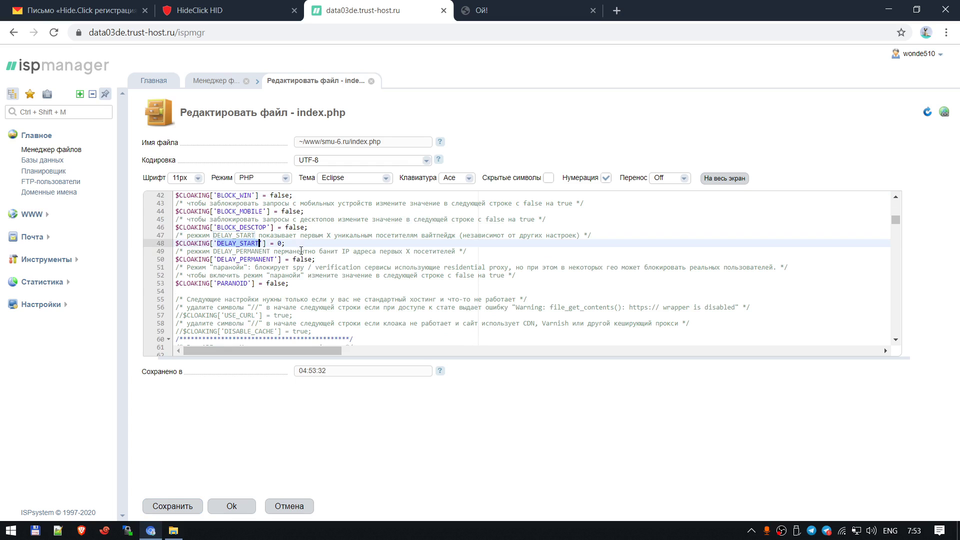
left_click(283, 244)
type("1")
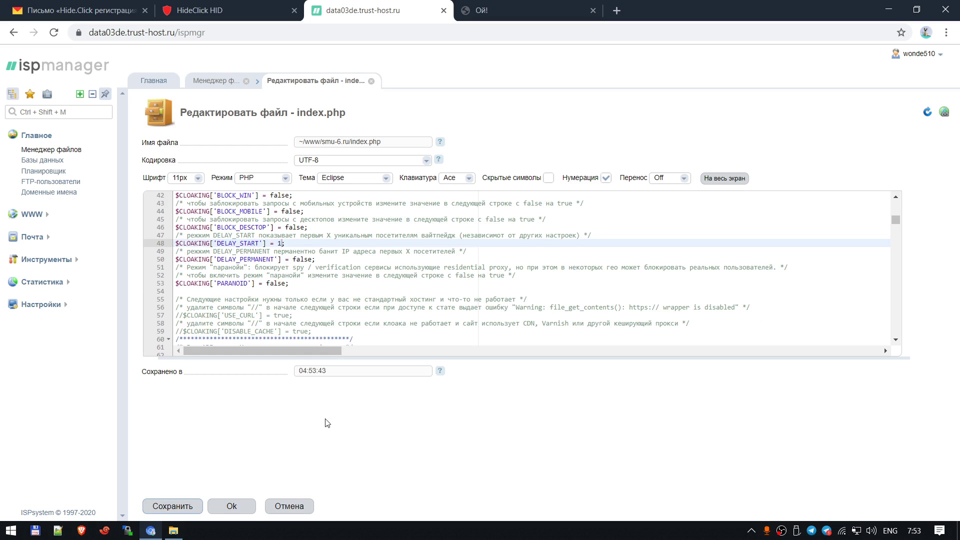
left_click(228, 504)
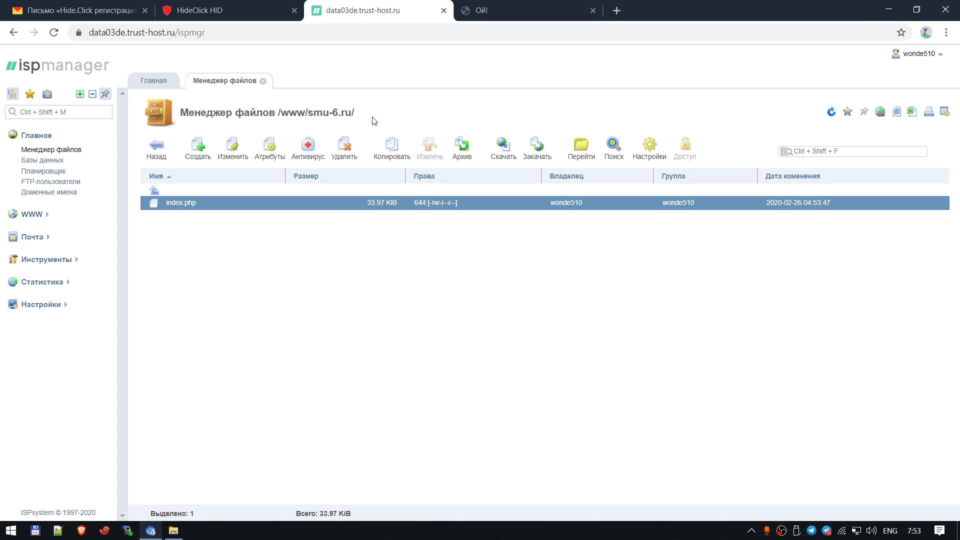
Load smu-6.ru in the other browser tab, taking the domain from the file manager path, to test the DELAY_START mode
left_click_drag(375, 119, 307, 120)
key("ctrl+c")
left_click(569, 9)
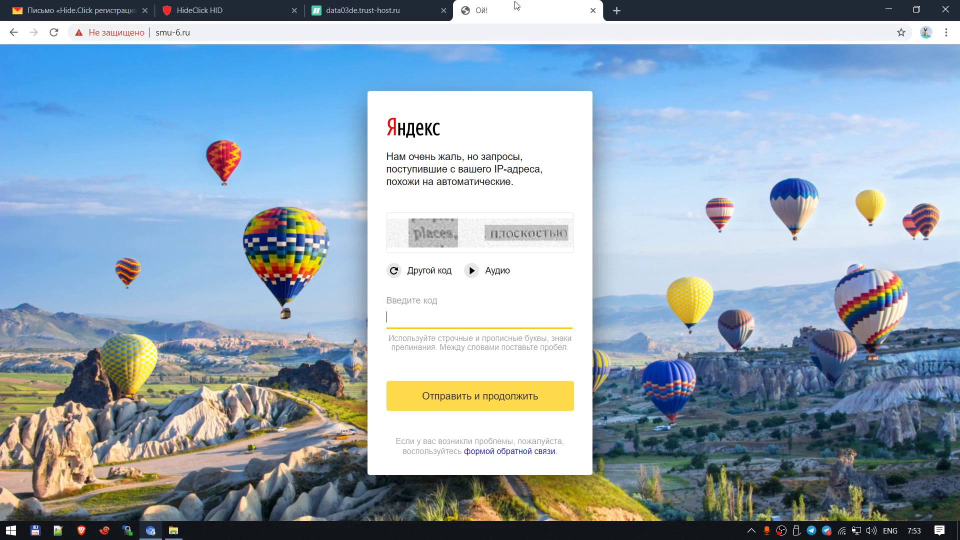
left_click(510, 31)
key("ctrl+v")
key("Return")
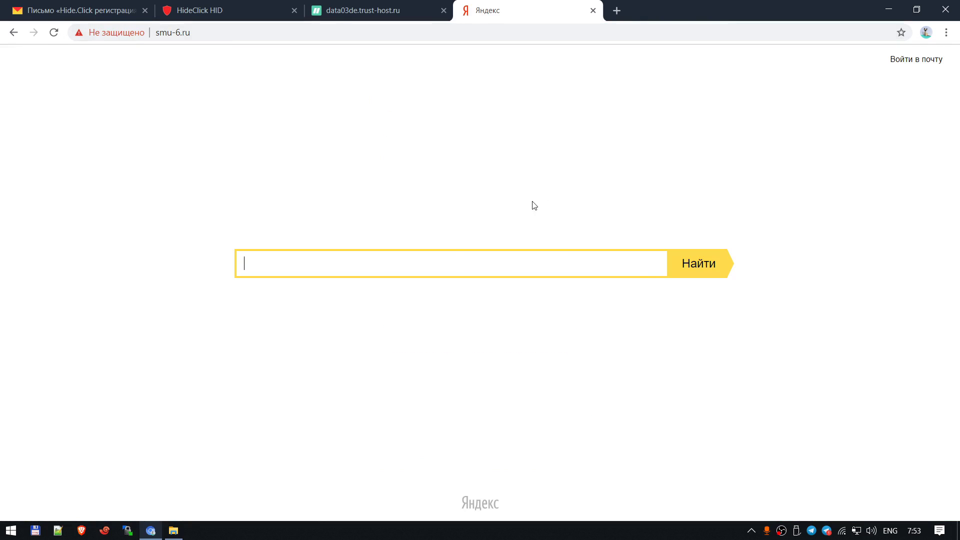
Refresh the smu-6.ru folder listing, examine the visitor record in dummyCounter.txt and close the file without saving
left_click(400, 10)
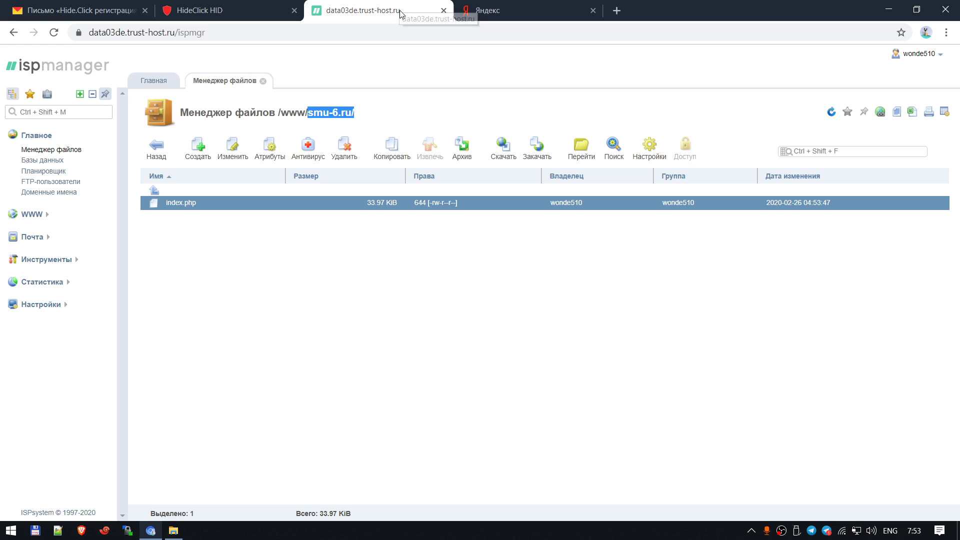
left_click(831, 111)
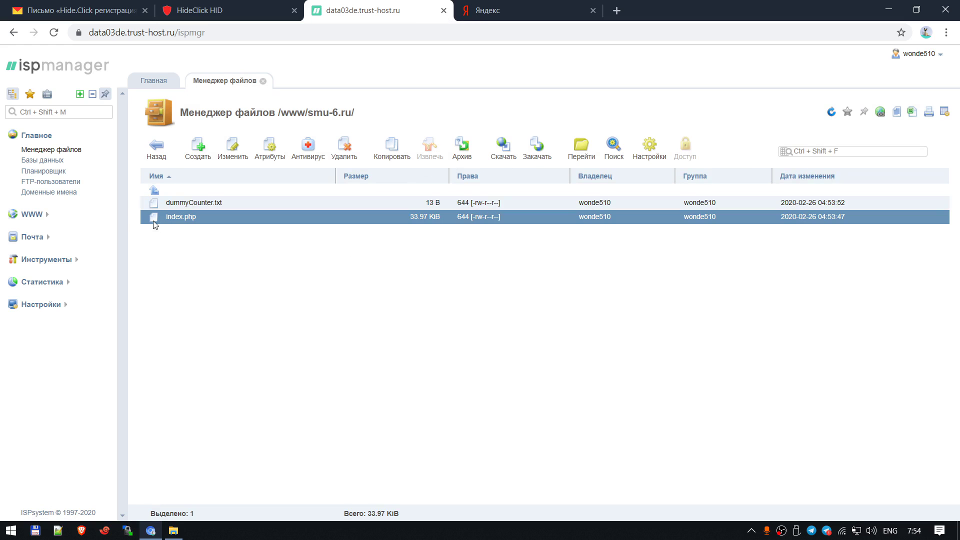
left_click(204, 201)
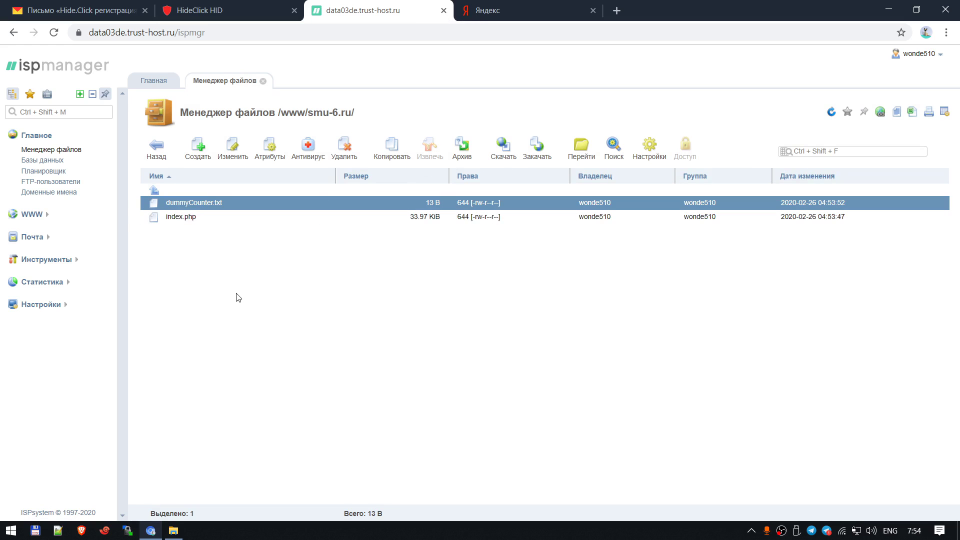
double_click(218, 203)
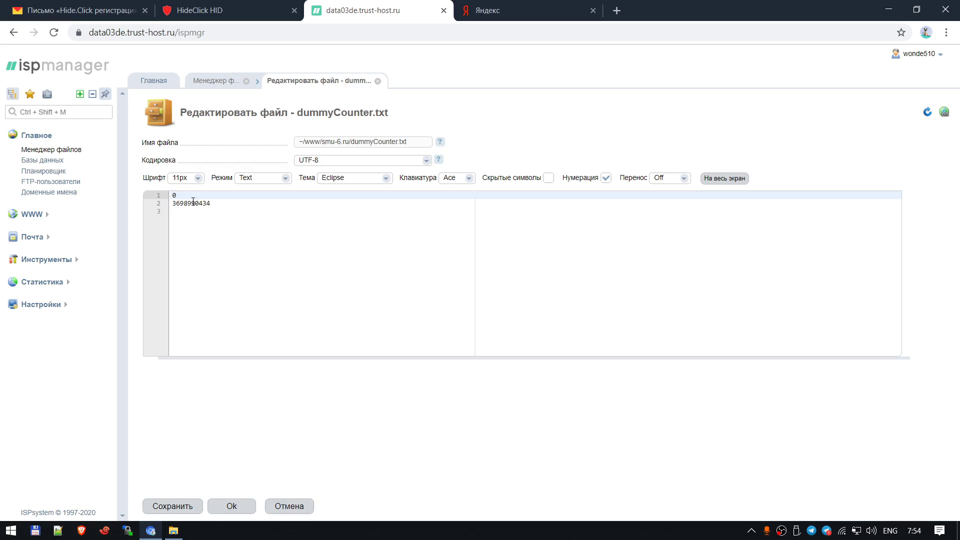
left_click_drag(222, 201, 179, 202)
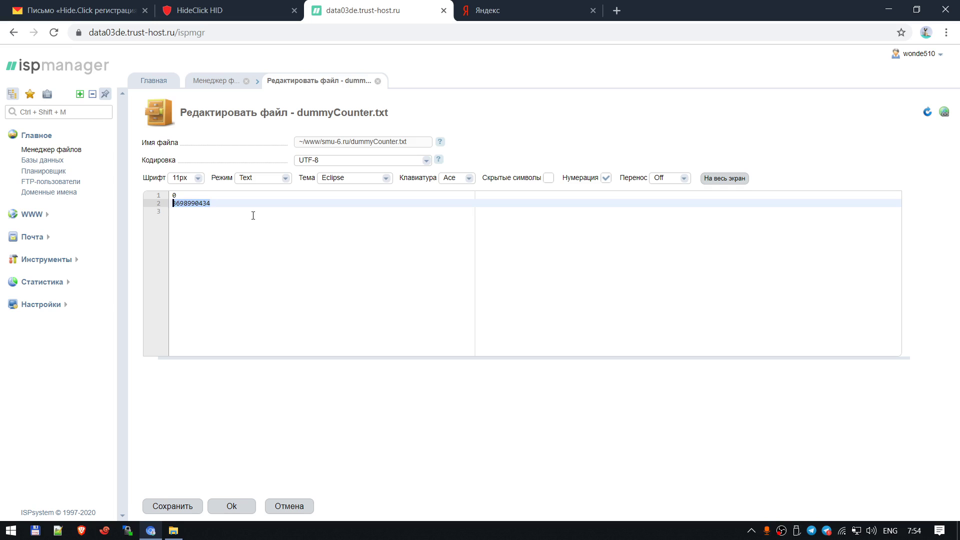
double_click(204, 203)
left_click(272, 506)
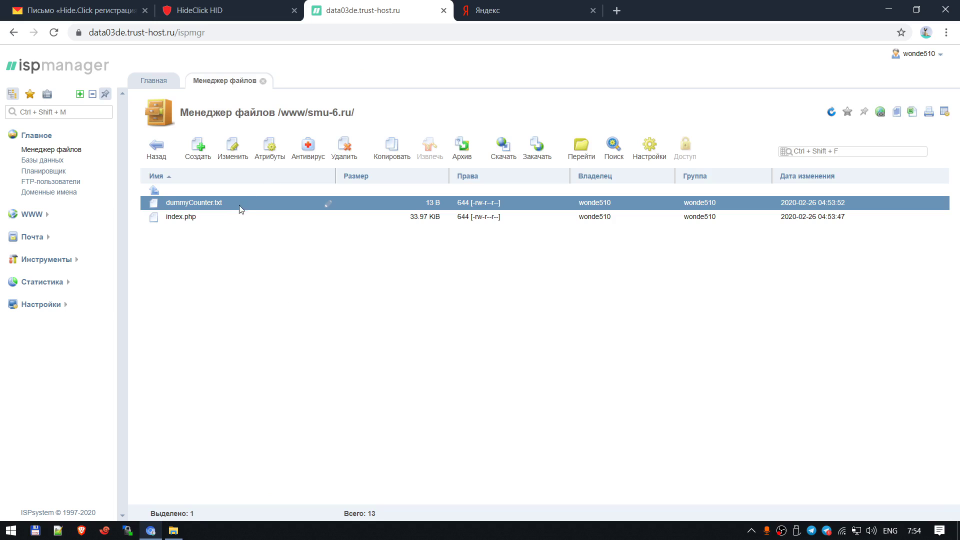
Delete dummyCounter.txt from the smu-6.ru folder
left_click(248, 214)
left_click(273, 203)
left_click(344, 146)
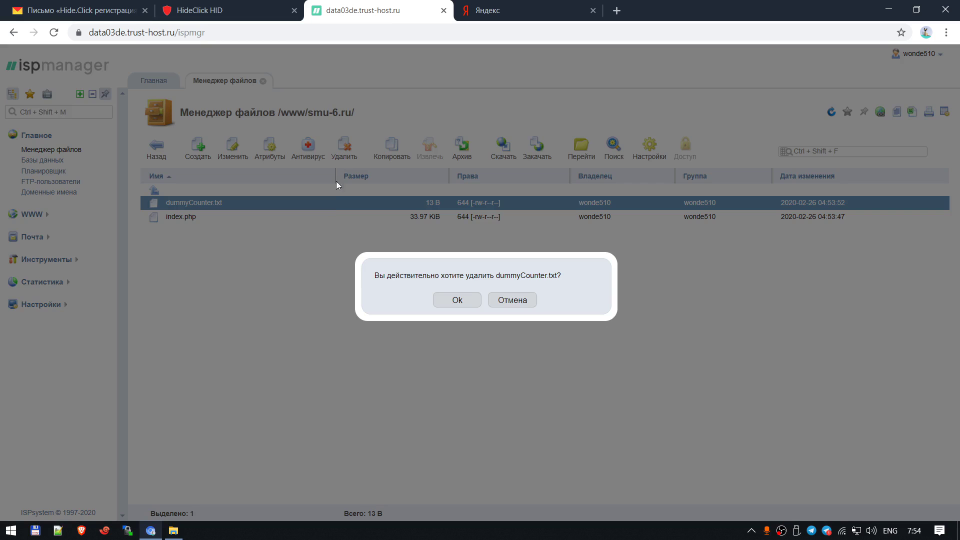
left_click(456, 300)
Reload smu-6.ru in the browser to test DELAY_START with the visitor counter reset
left_click(503, 8)
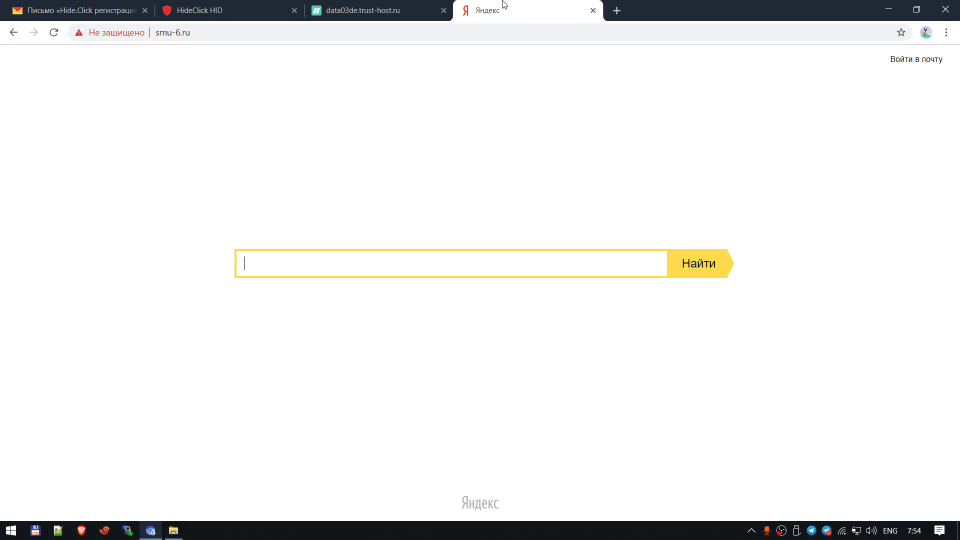
left_click(182, 36)
left_click(54, 33)
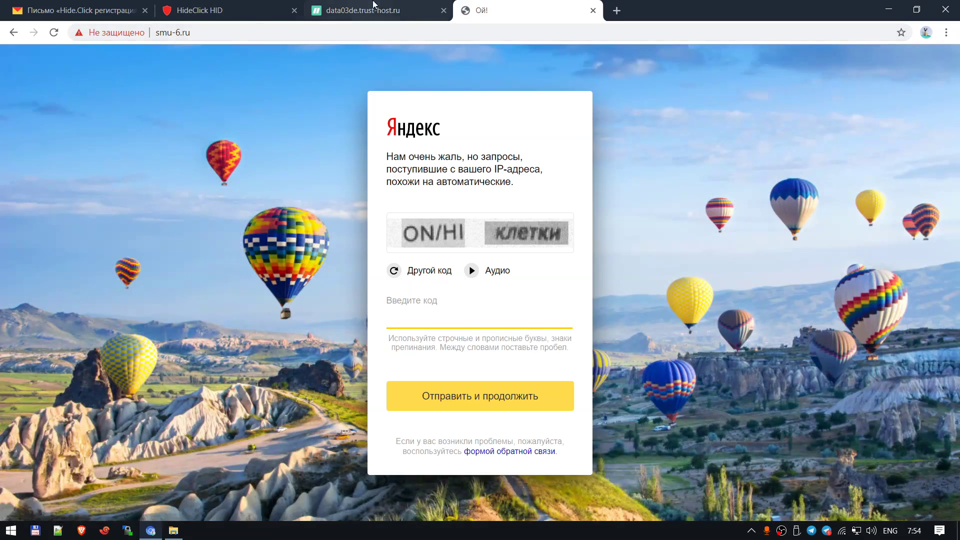
Refresh the folder listing in the file manager, check the contents of the new dummyCounter.txt and close it
left_click(363, 10)
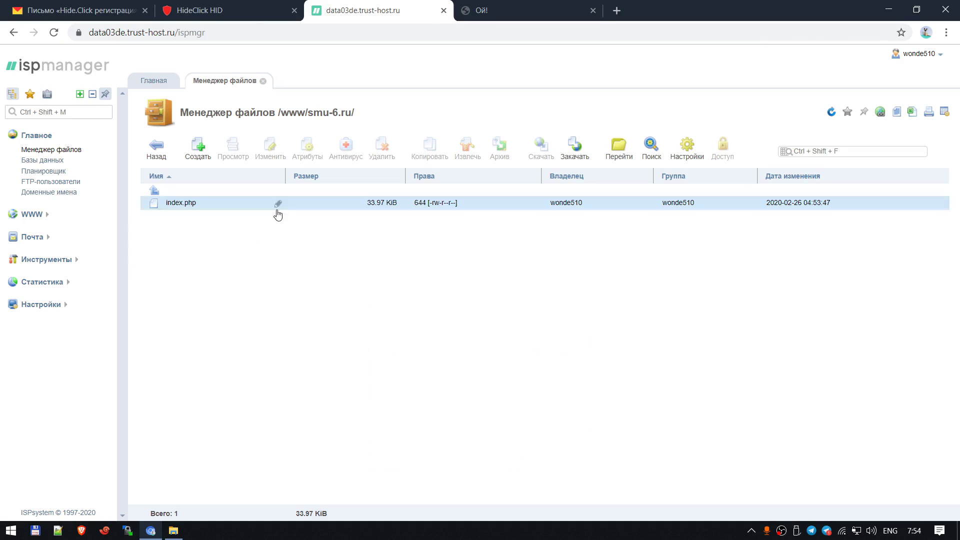
left_click(831, 113)
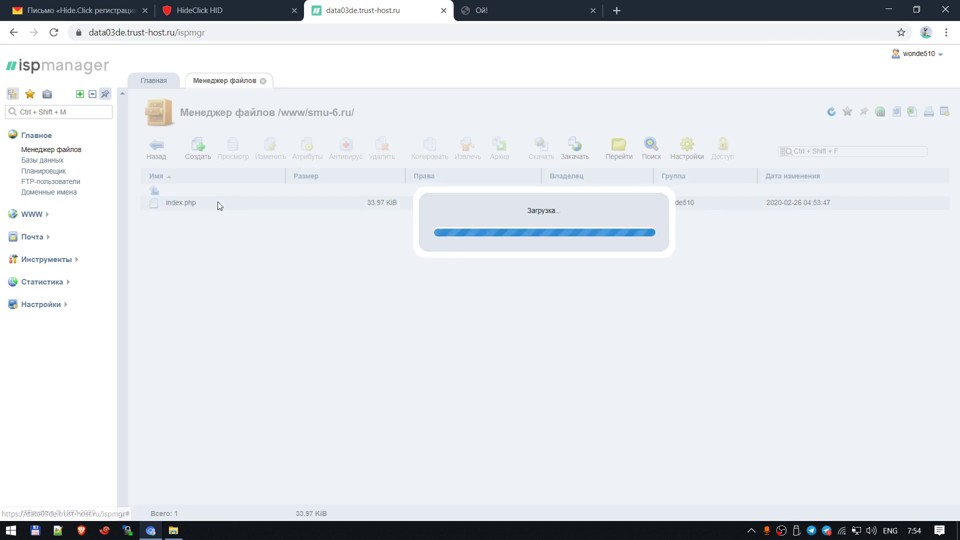
double_click(204, 203)
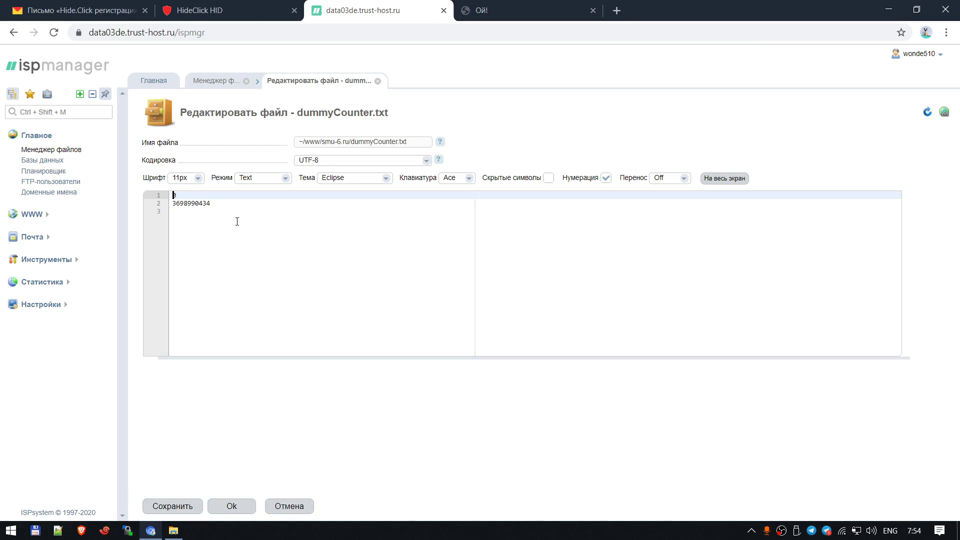
key("Escape")
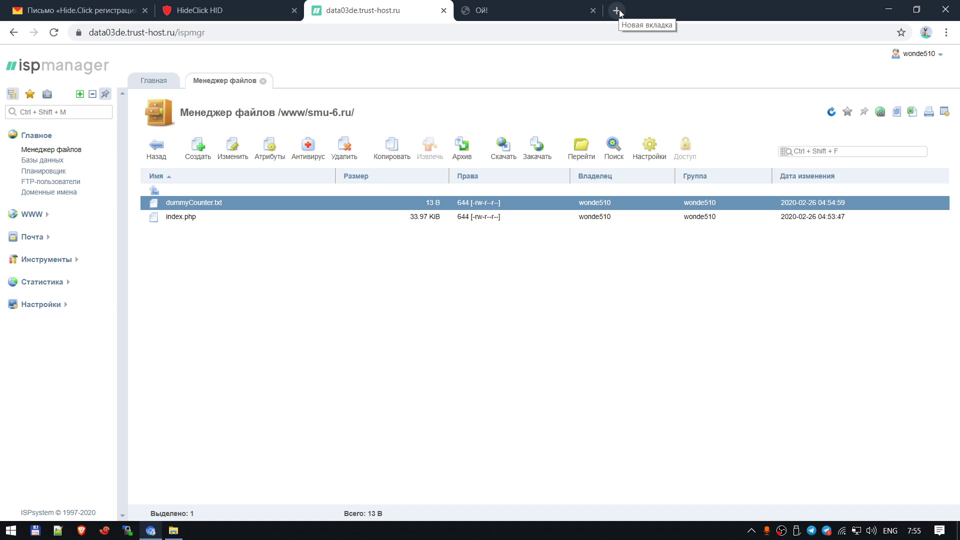
left_click(616, 10)
type("192.1")
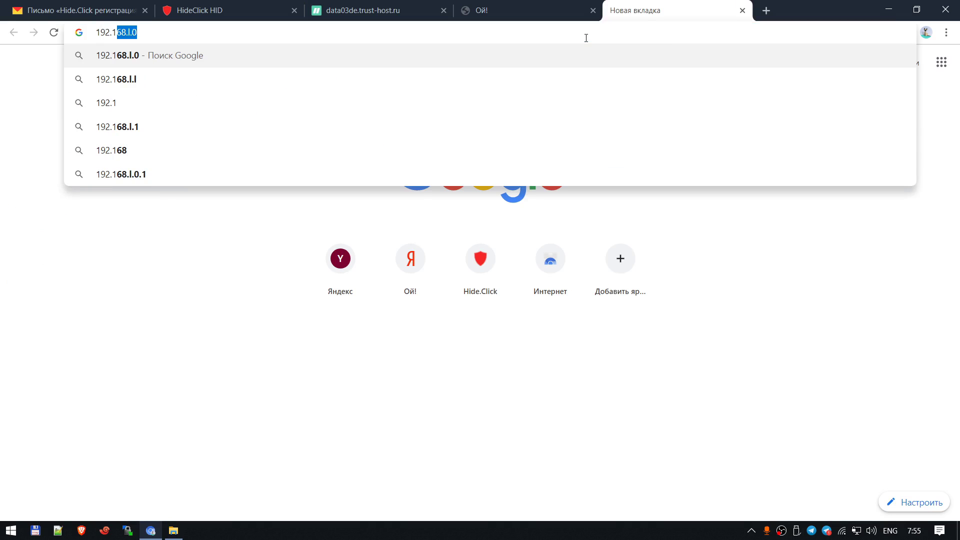
key("ctrl+w")
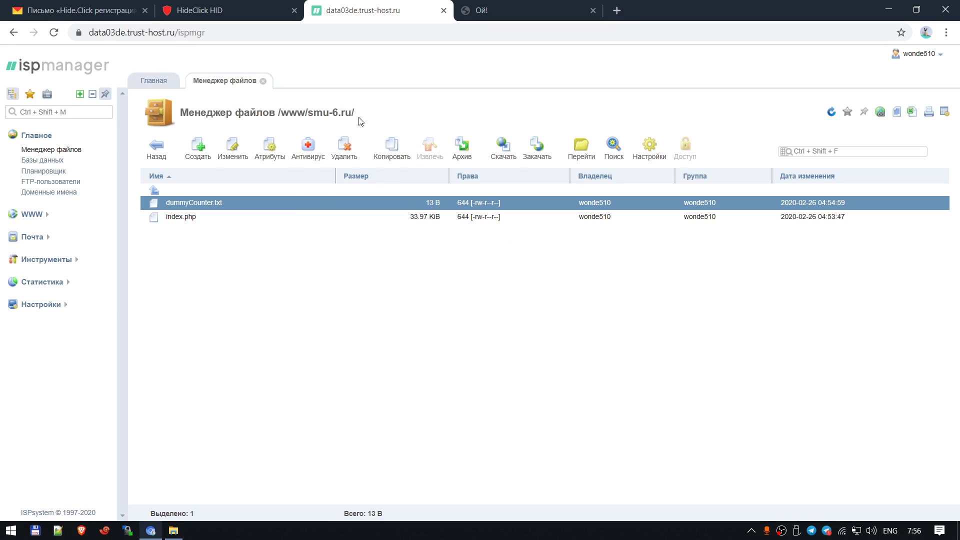
Copy the smu-6.ru address from the file manager path and open it in the site's browser tab to test a repeat visit
left_click_drag(356, 116, 311, 116)
key("ctrl+c")
left_click(488, 11)
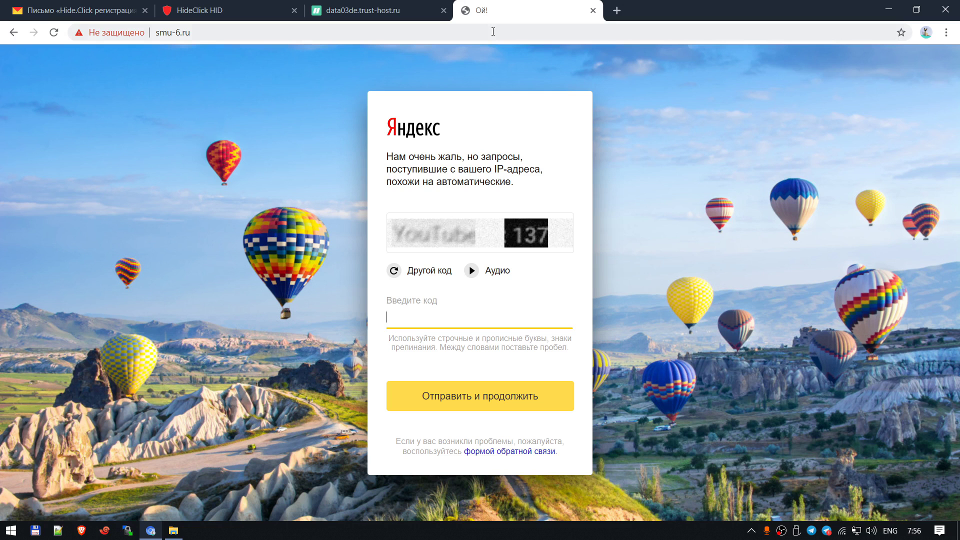
left_click(493, 32)
key("ctrl+v")
key("Return")
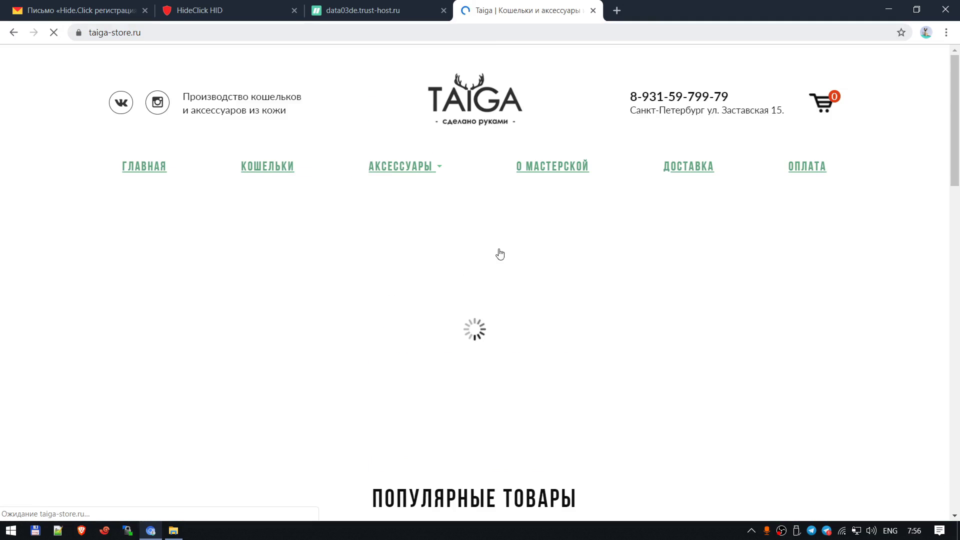
scroll(500, 256, "down", 8)
scroll(500, 256, "up", 8)
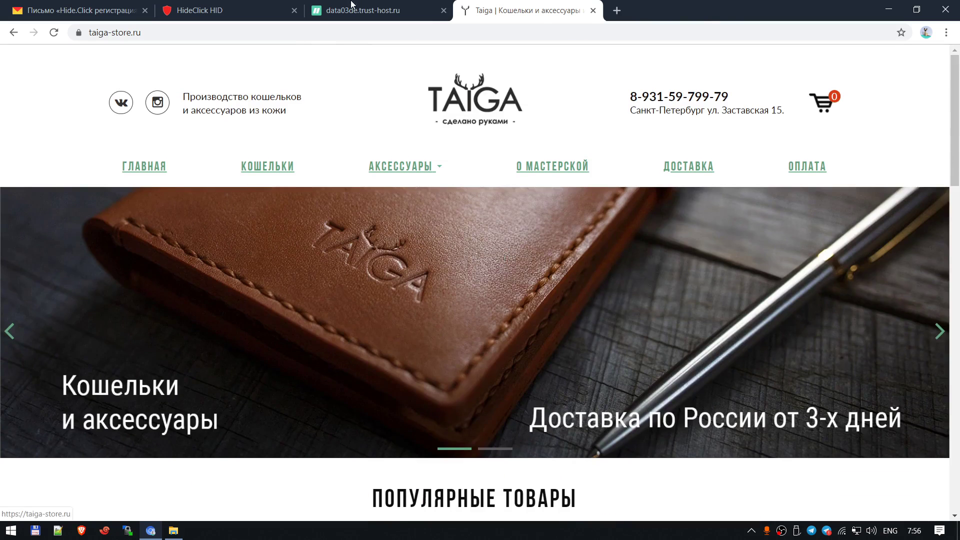
Refresh the smu-6.ru folder listing, inspect dummyCounter.txt following the repeat visit and close the file without saving
key("ctrl+shift+Tab")
left_click(831, 111)
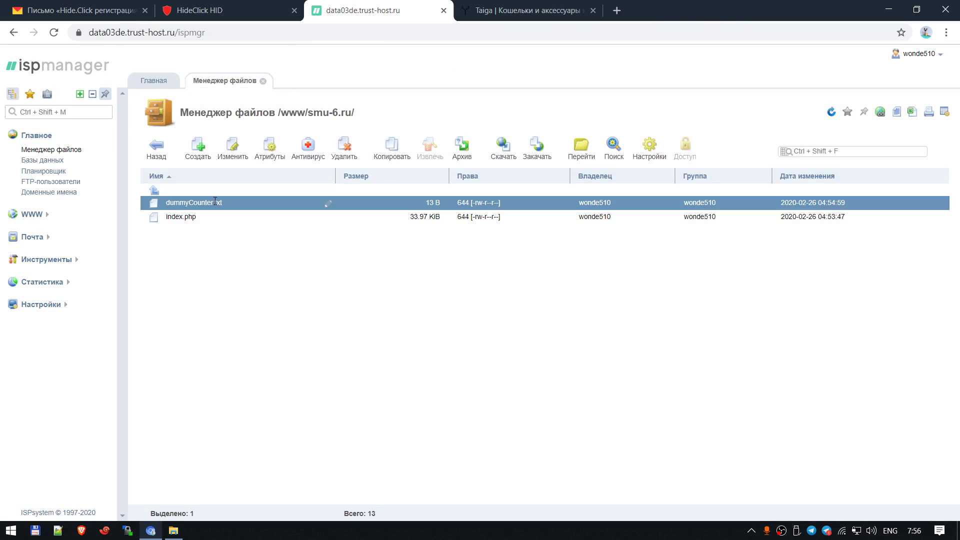
left_click_drag(222, 202, 215, 202)
double_click(215, 202)
key("ctrl+a")
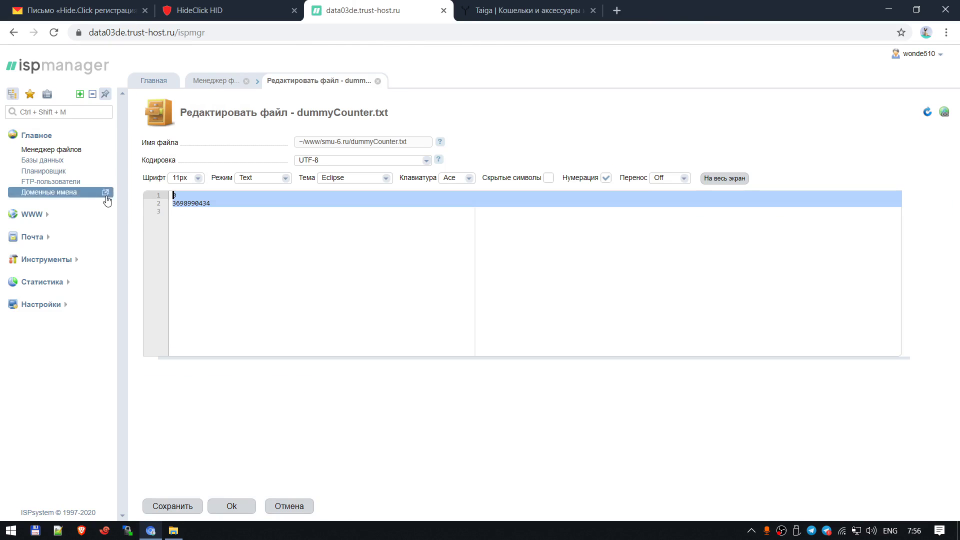
left_click(251, 260)
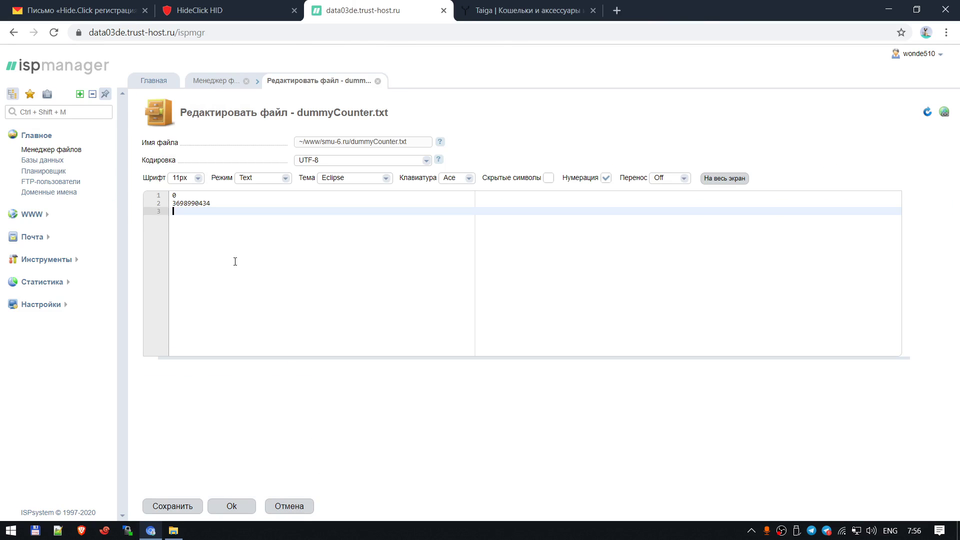
left_click(293, 505)
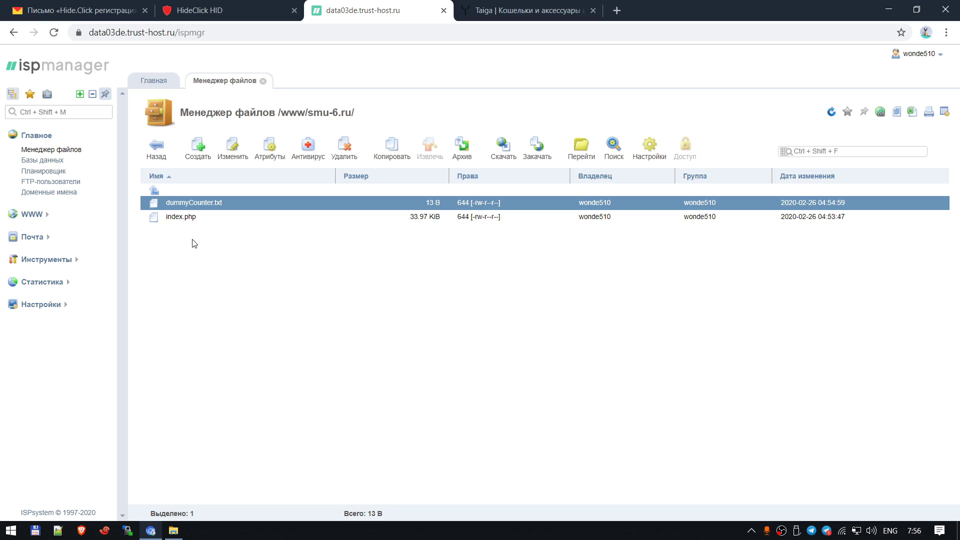
Examine the DELAY_START and DELAY_PERMANENT settings in index.php and close the file without saving
left_click(195, 216)
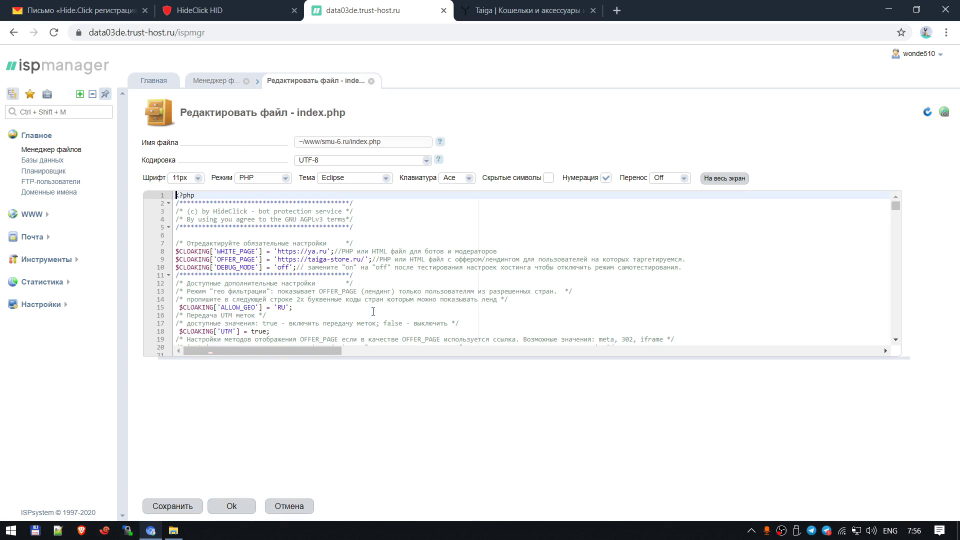
scroll(344, 289, "down", 5)
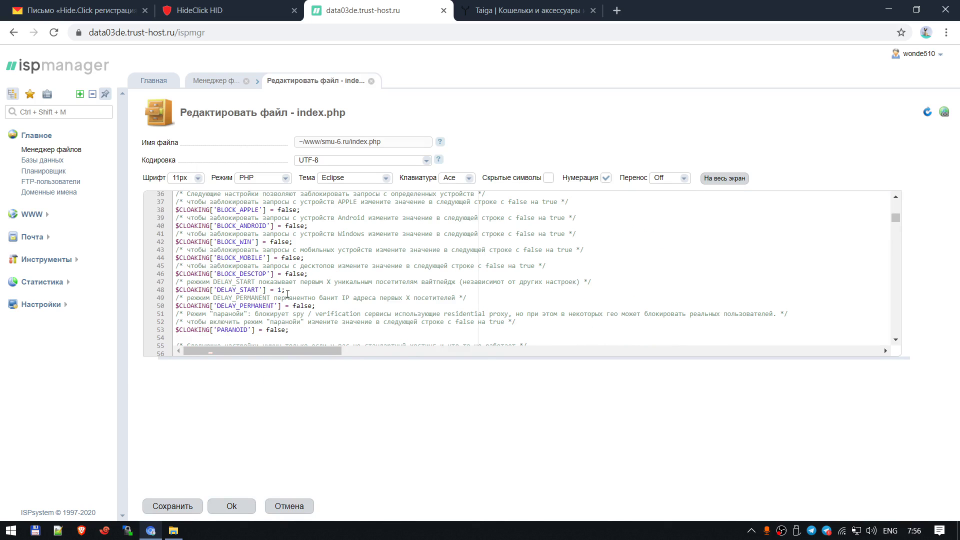
left_click(282, 290)
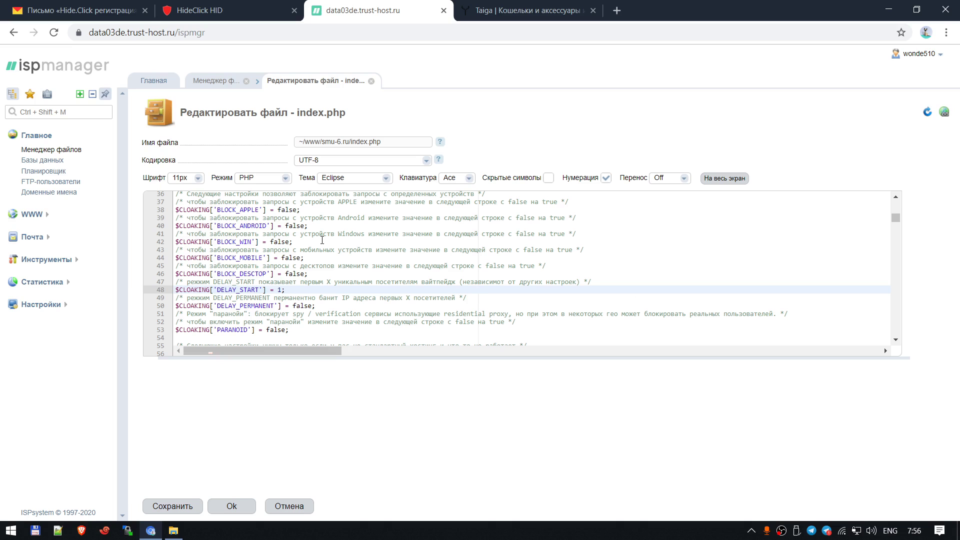
scroll(322, 240, "down", 1)
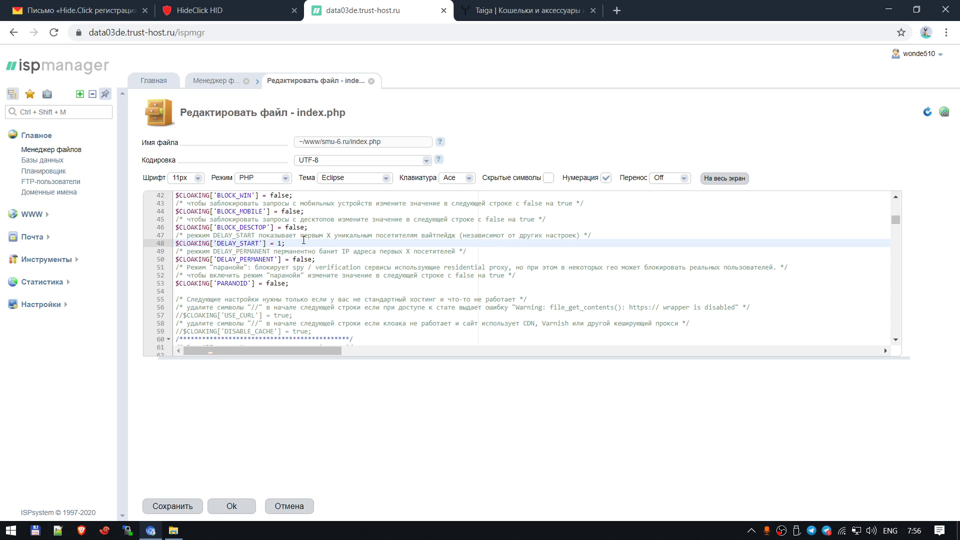
left_click_drag(304, 240, 176, 244)
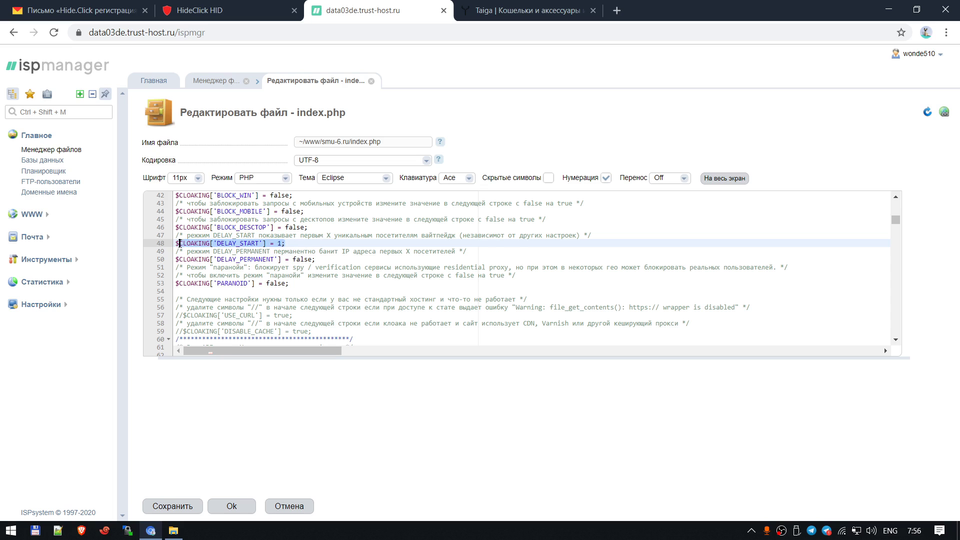
left_click(308, 244)
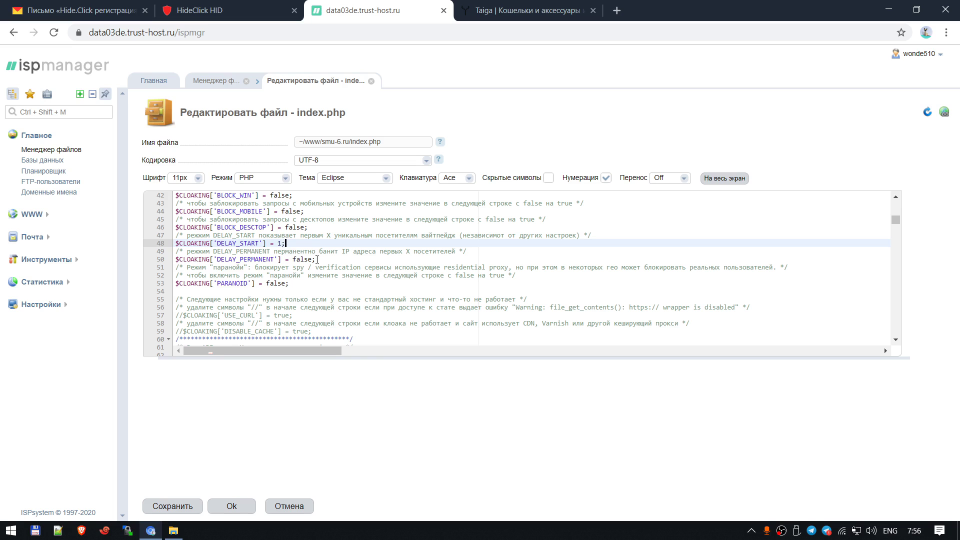
left_click_drag(318, 260, 175, 260)
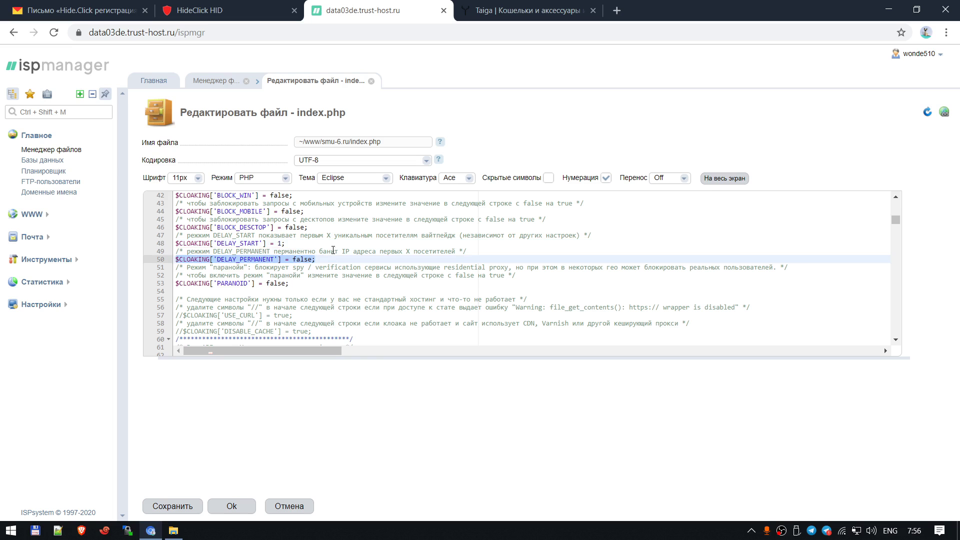
left_click(332, 251)
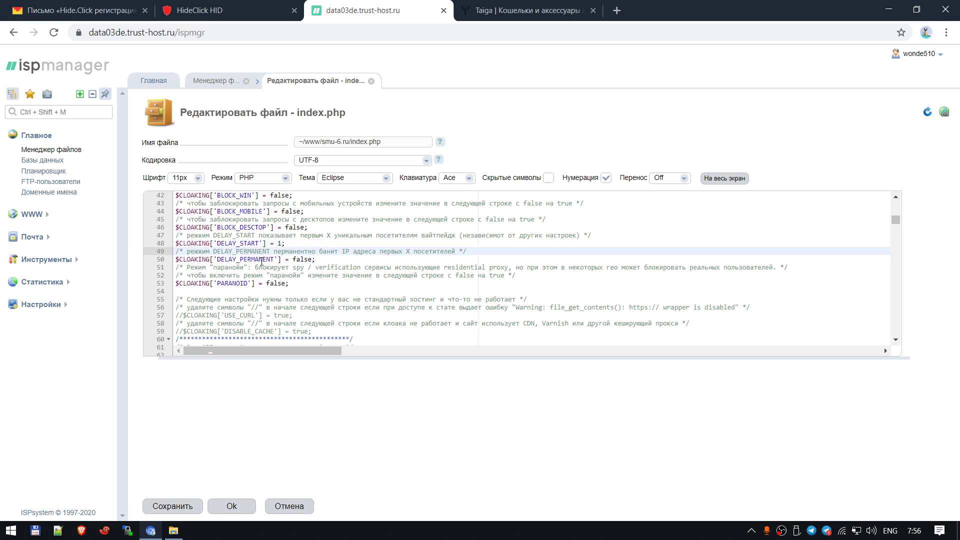
double_click(262, 260)
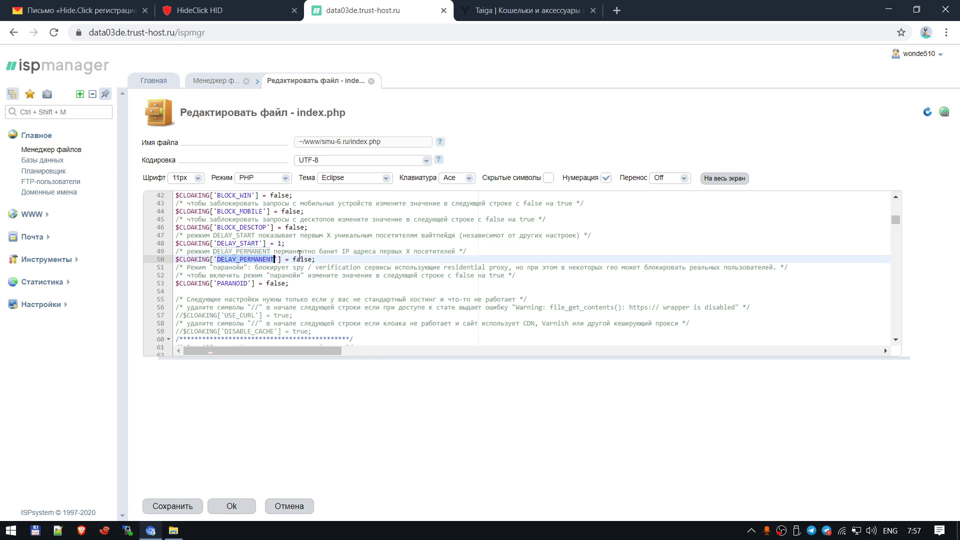
left_click(303, 504)
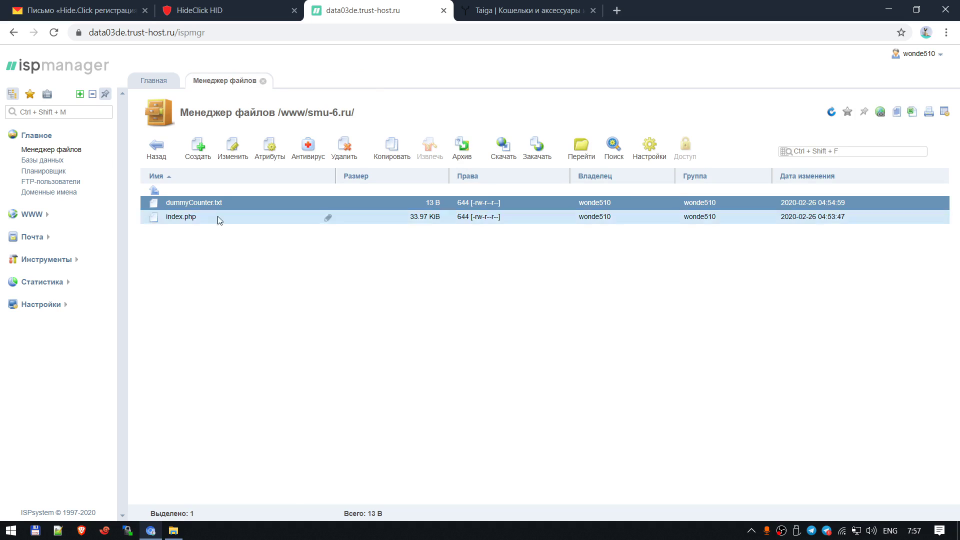
Examine the recorded visitor entry on the second line of dummyCounter.txt and close the file without saving
double_click(226, 203)
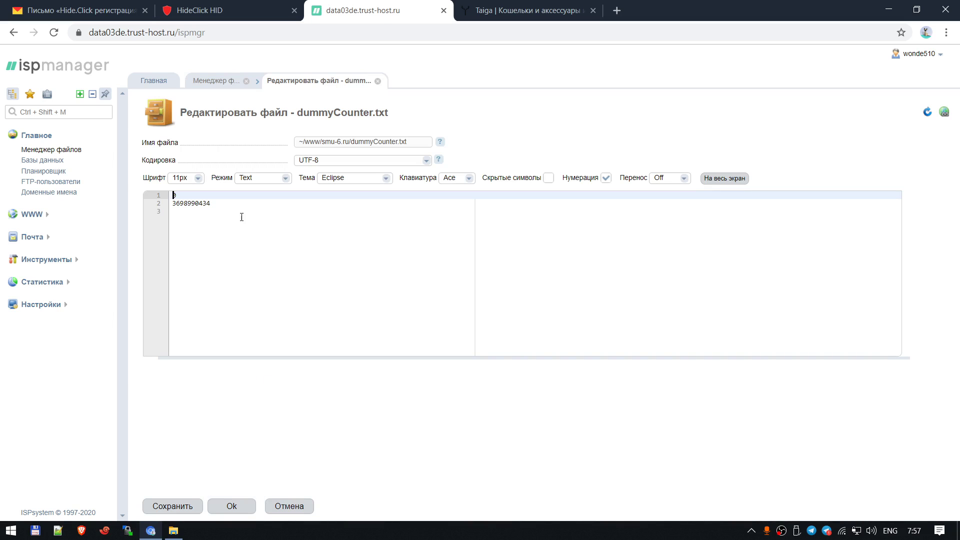
left_click(226, 205)
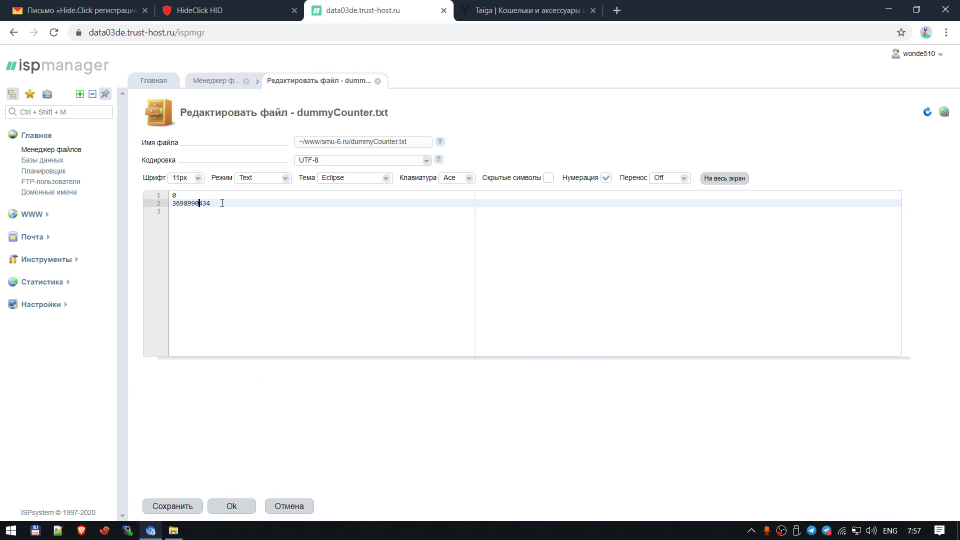
double_click(222, 203)
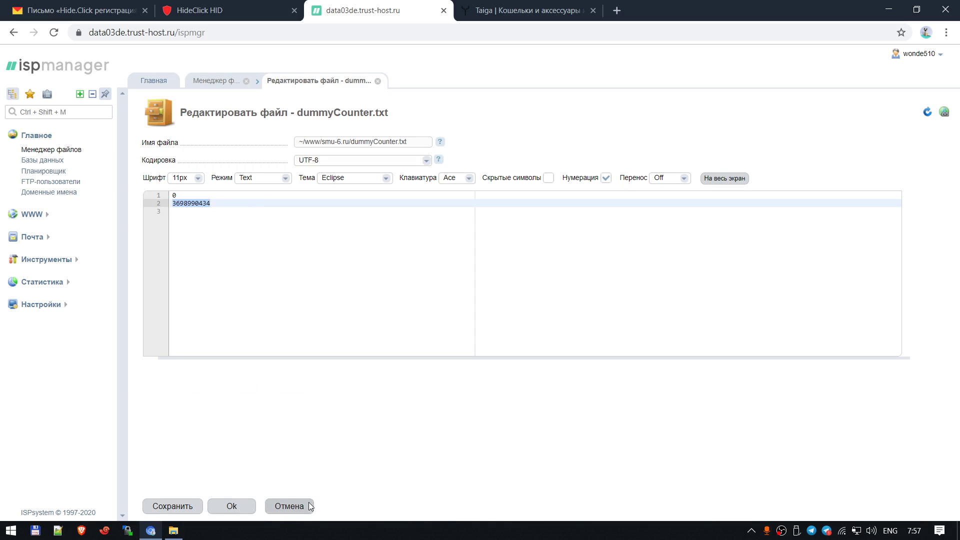
left_click(269, 506)
Open index.php, go to the delay settings, save the file and close the editor
left_click(218, 218)
double_click(218, 218)
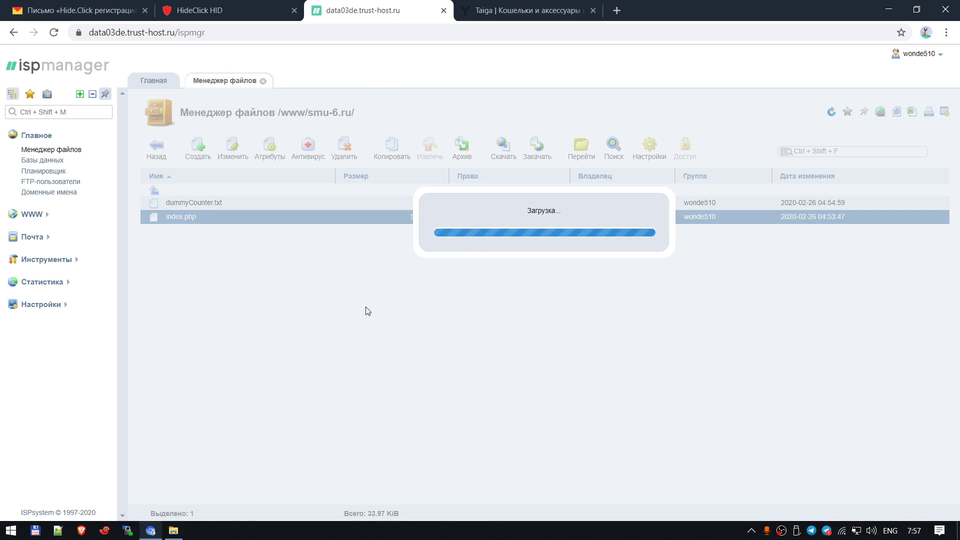
scroll(380, 295, "down", 10)
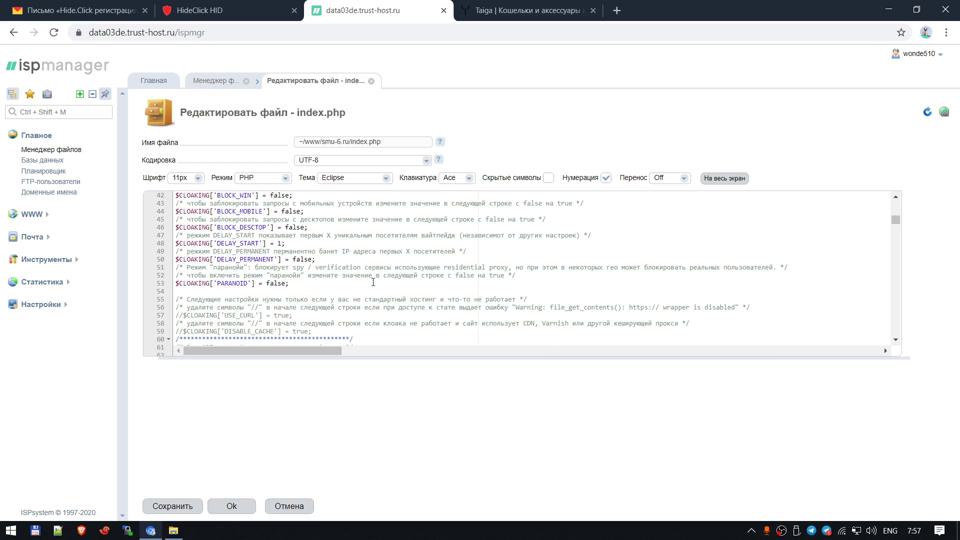
left_click(172, 506)
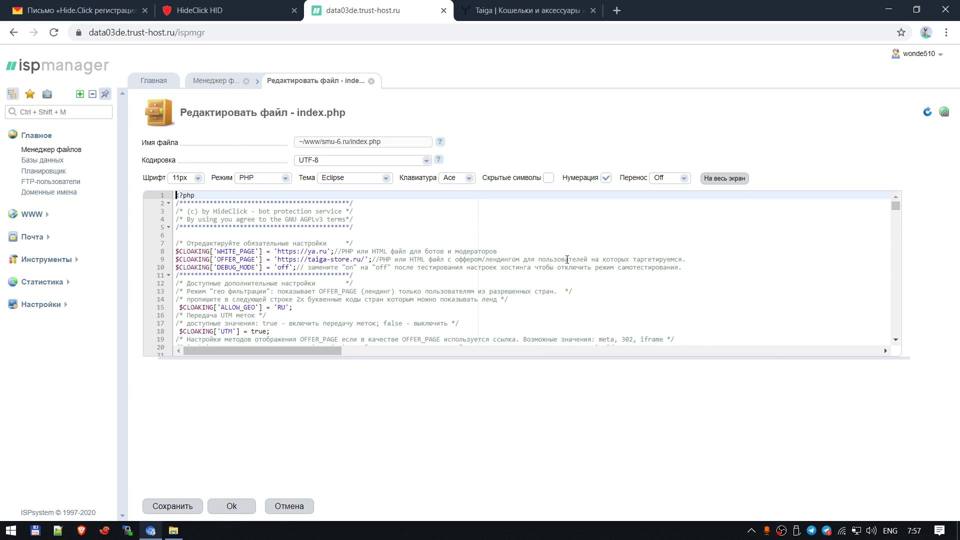
left_click(290, 506)
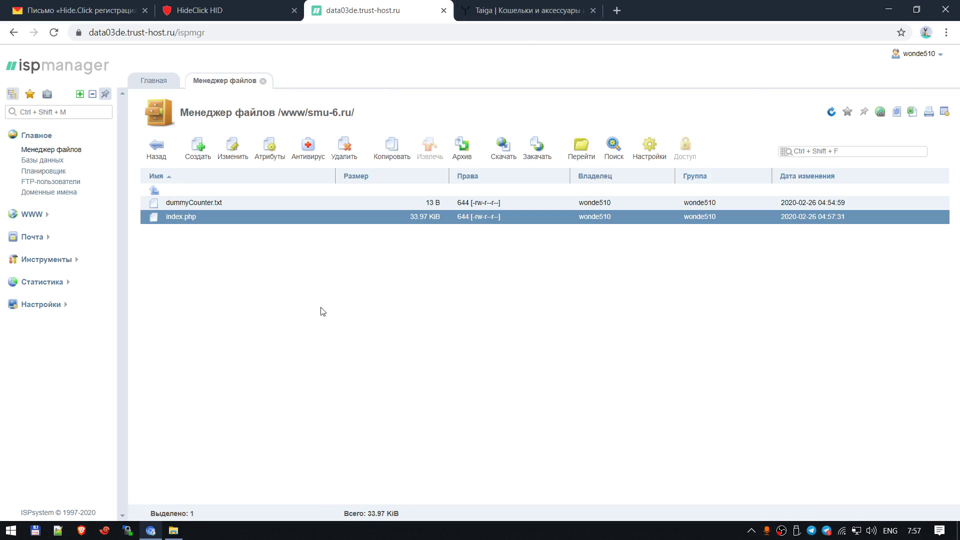
Create a new file named white.html in the smu-6.ru folder
left_click(198, 146)
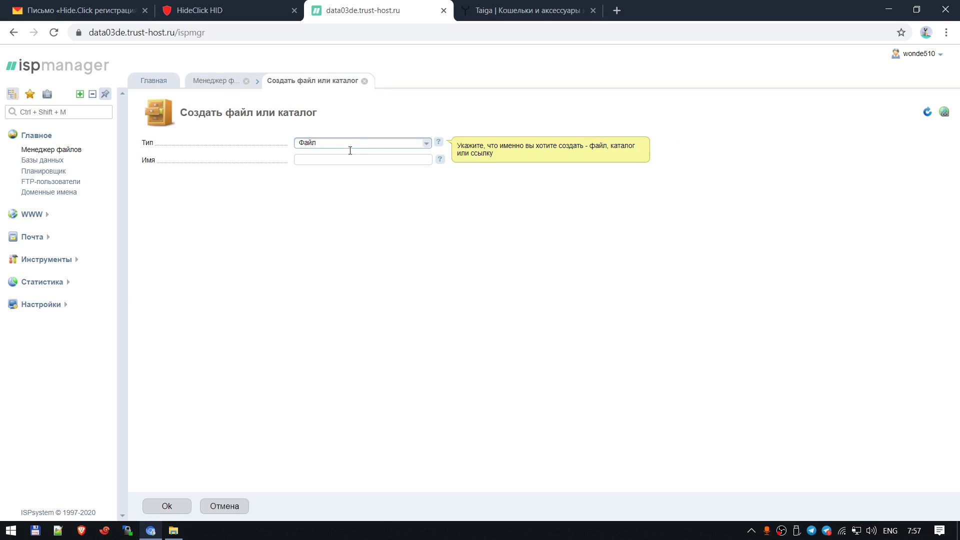
left_click(334, 156)
type("w")
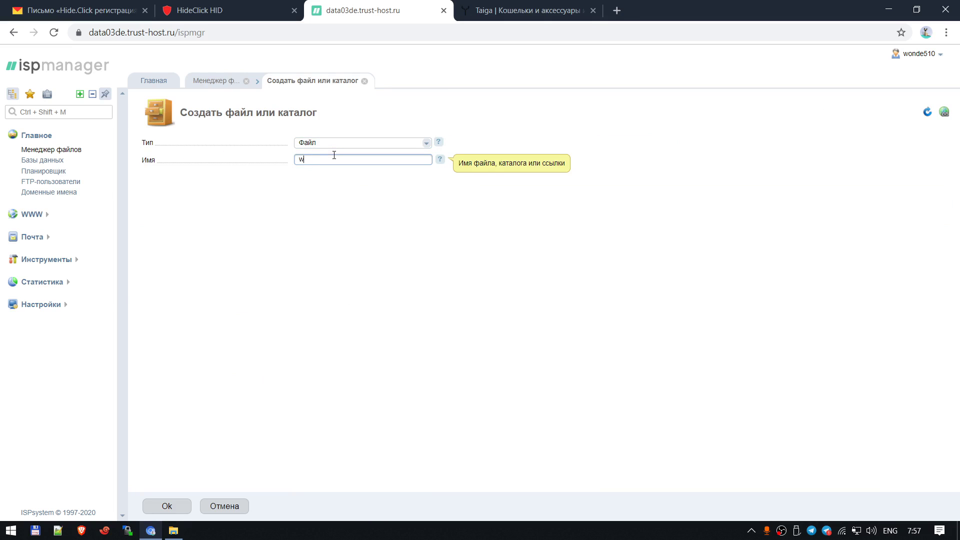
type("hite.html")
left_click(168, 503)
Create a new file named black.html in the smu-6.ru folder
left_click(198, 148)
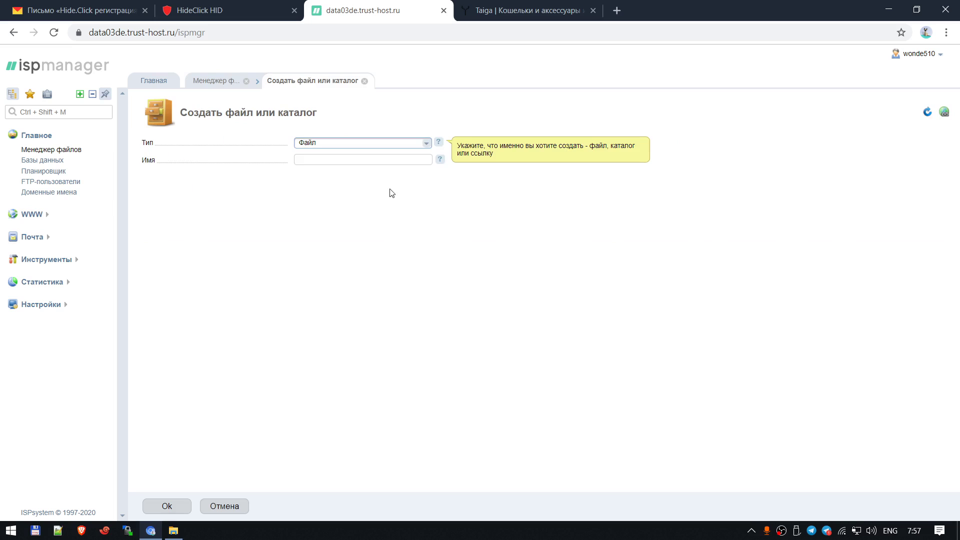
left_click(375, 159)
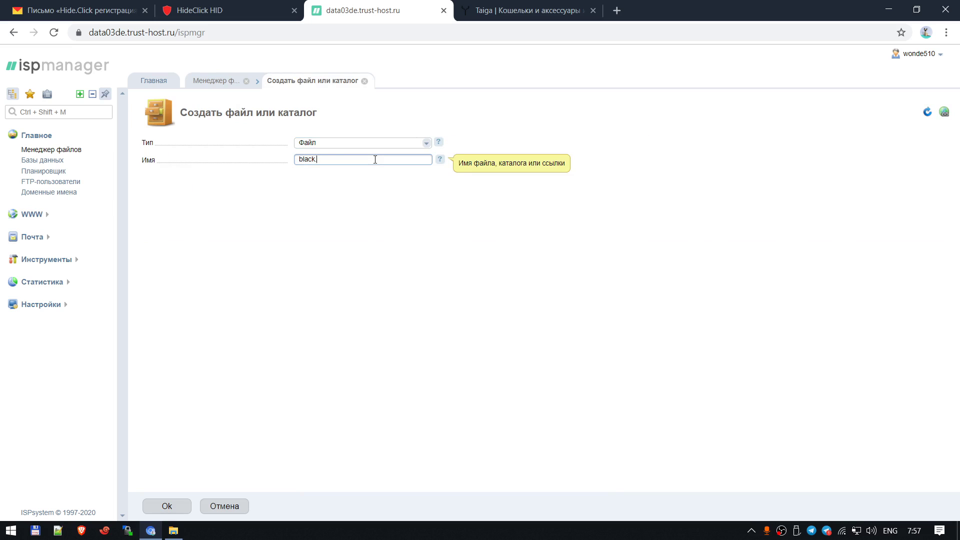
type("black.html")
left_click(176, 503)
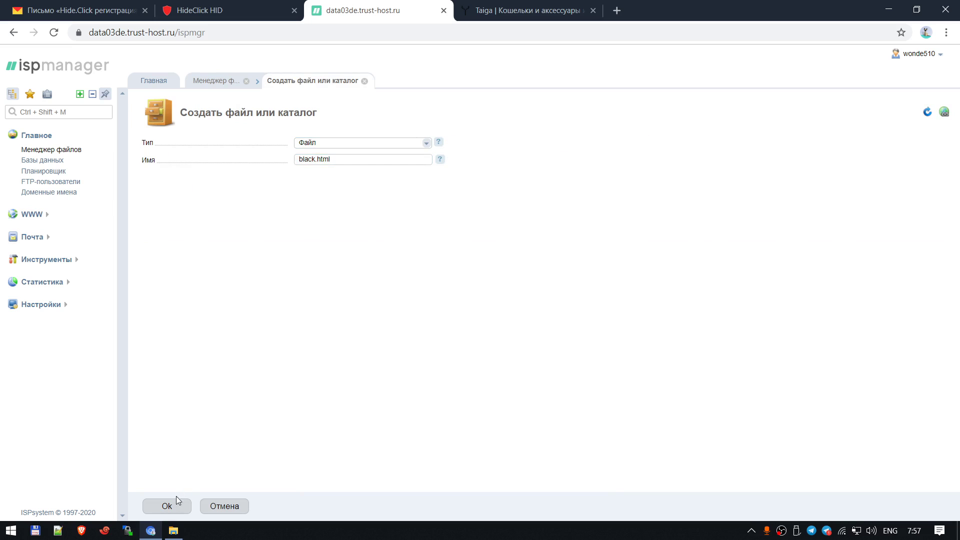
Enter the text BLACK as the content of black.html, save the file and close it
left_click(218, 204)
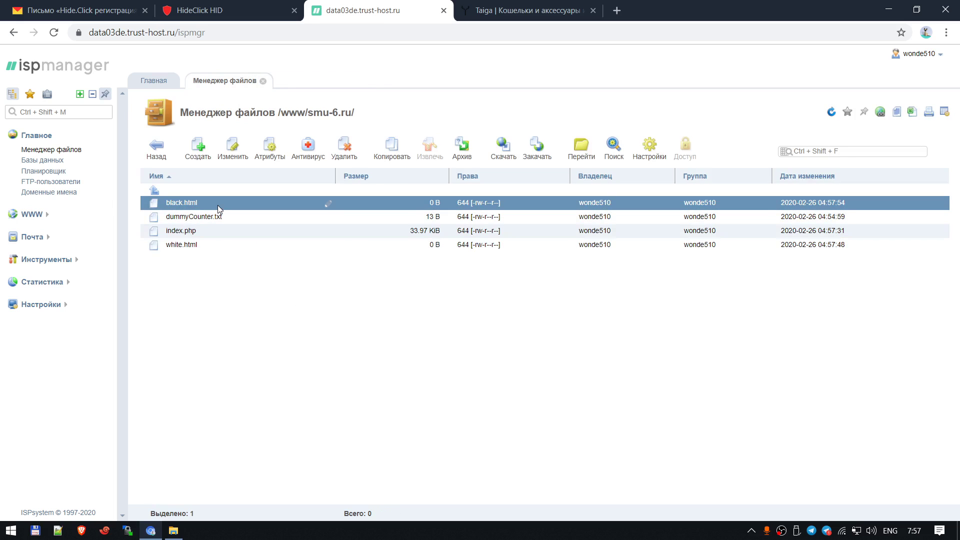
double_click(217, 205)
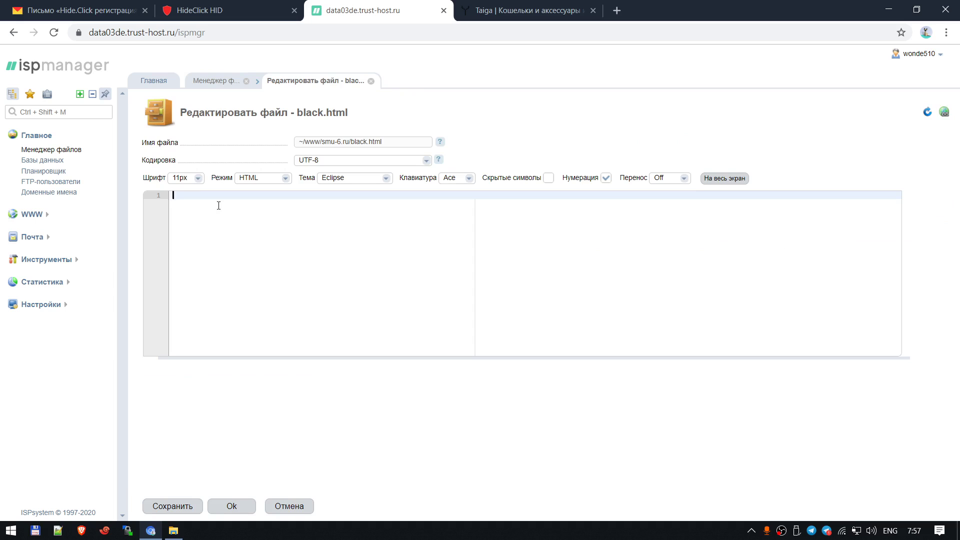
type("BLACK")
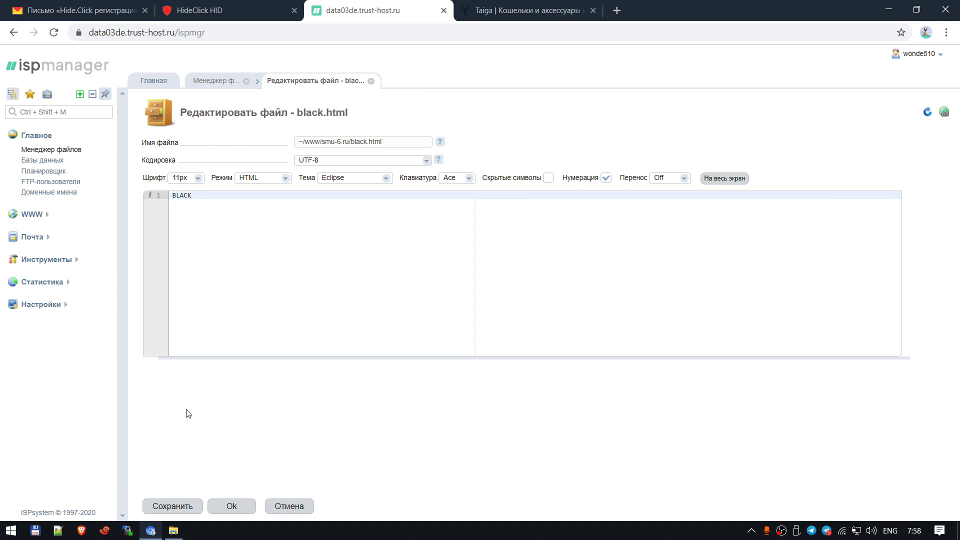
left_click(173, 504)
left_click(228, 507)
Enter the text WHITE as the content of white.html, save the file and close it
double_click(192, 245)
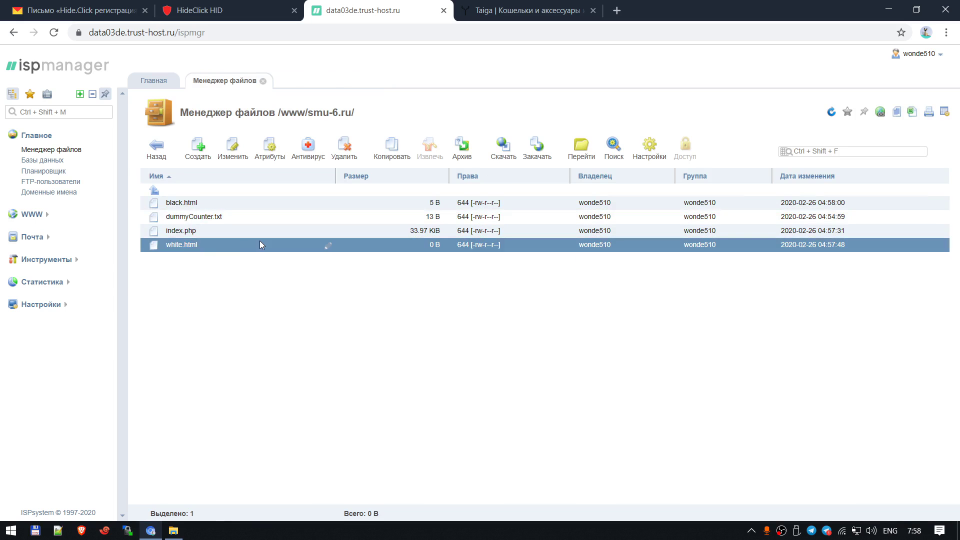
type("WHITE")
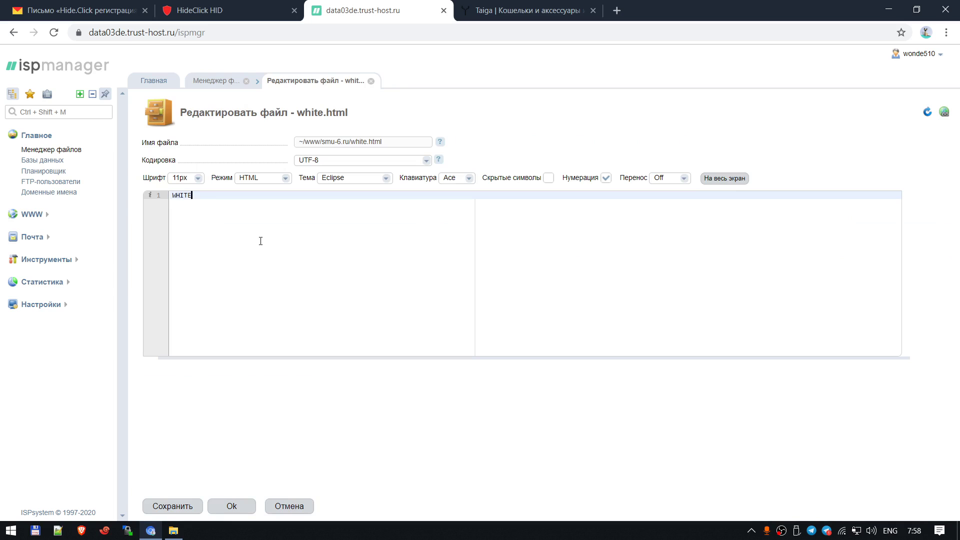
left_click(165, 506)
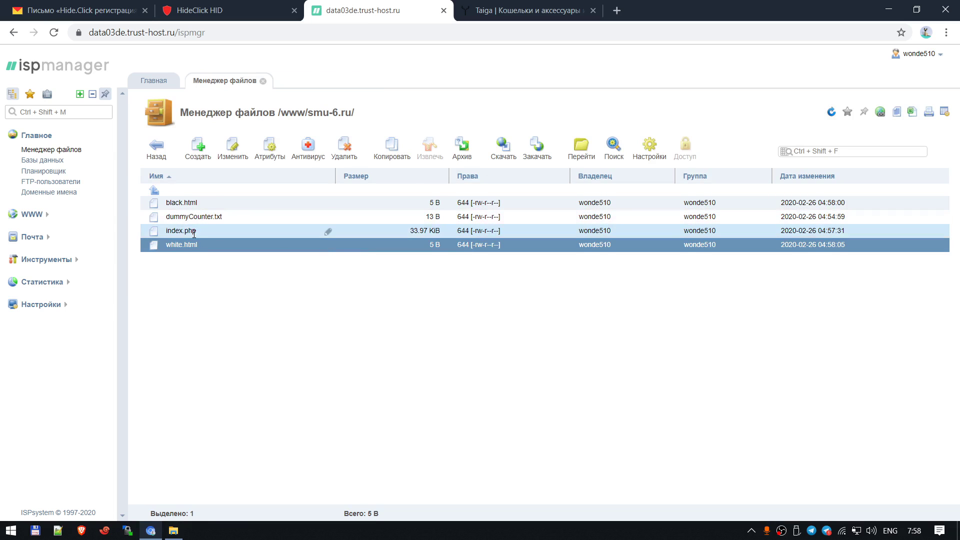
Open index.php for editing and set the WHITE_PAGE value to white.html
double_click(350, 236)
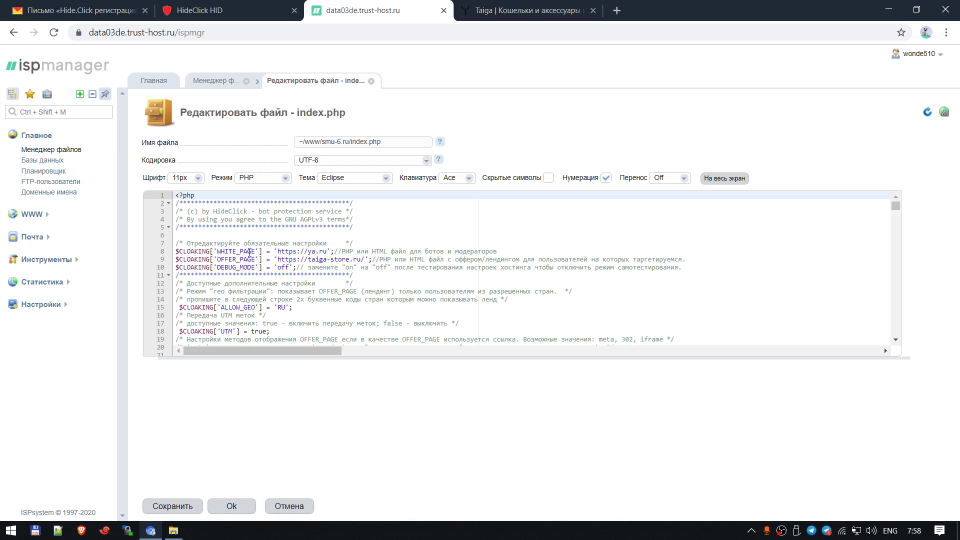
double_click(290, 252)
key("Delete")
key("Delete")
key("Delete")
key("Delete")
key("Delete")
key("Delete")
key("Delete")
key("Delete")
key("Delete")
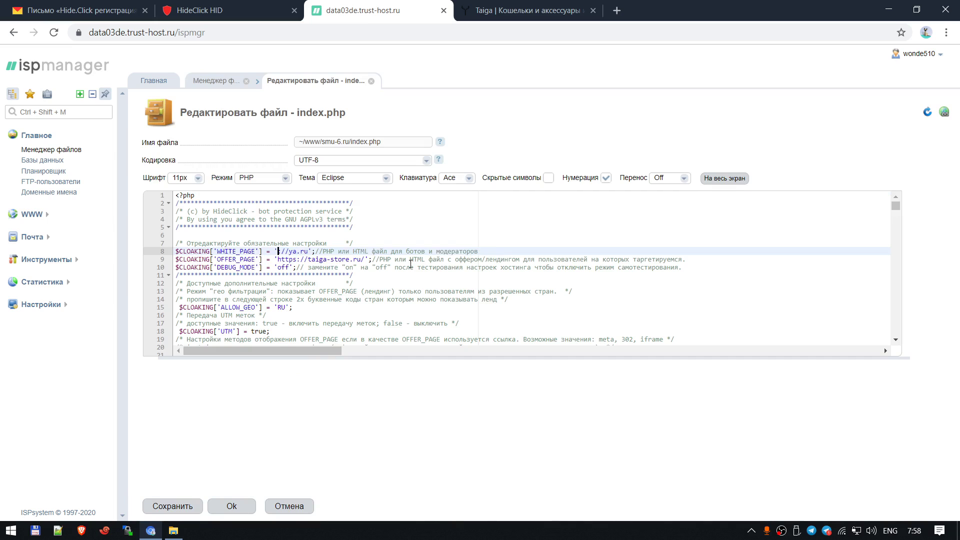
type("white.html")
Set the OFFER_PAGE value to black.html, save index.php and close the editor
left_click_drag(366, 259, 278, 259)
type("black.ht")
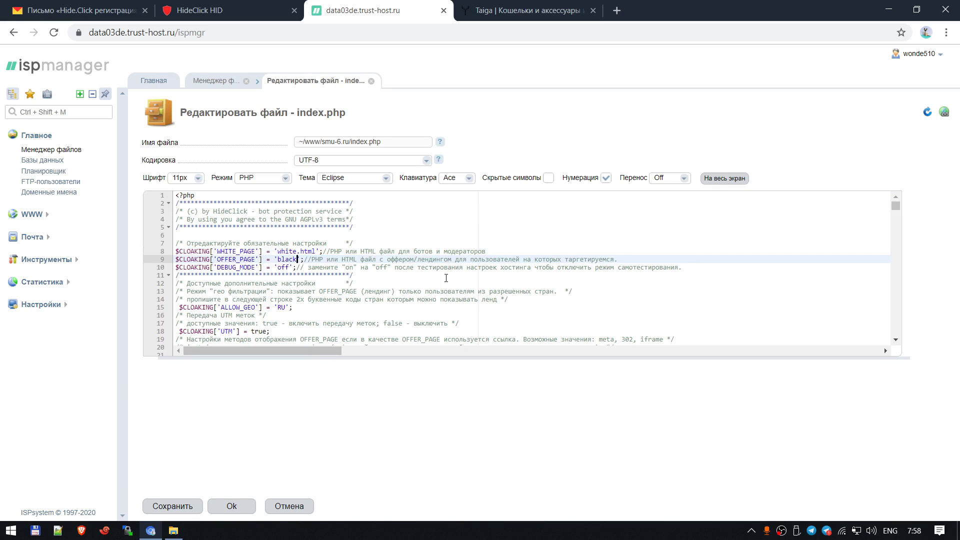
type("ml")
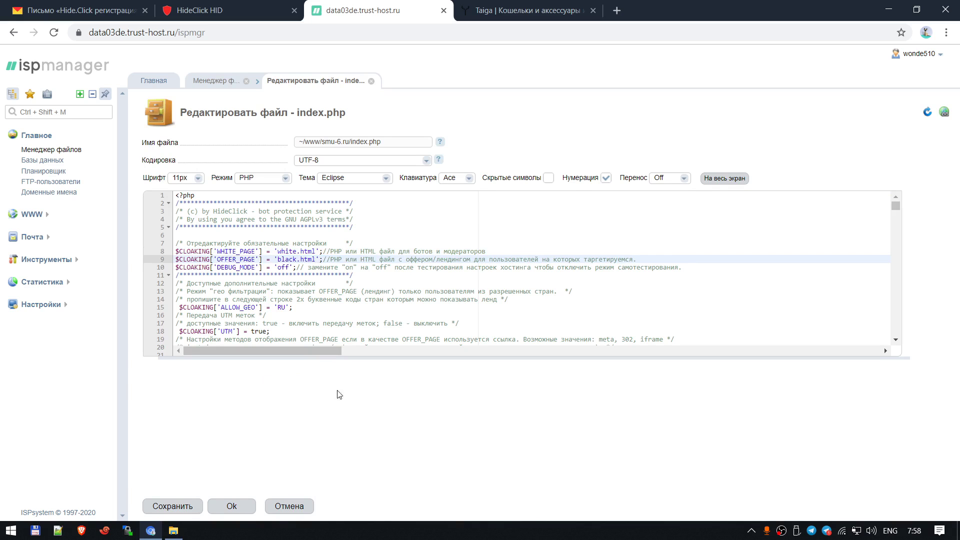
left_click(232, 506)
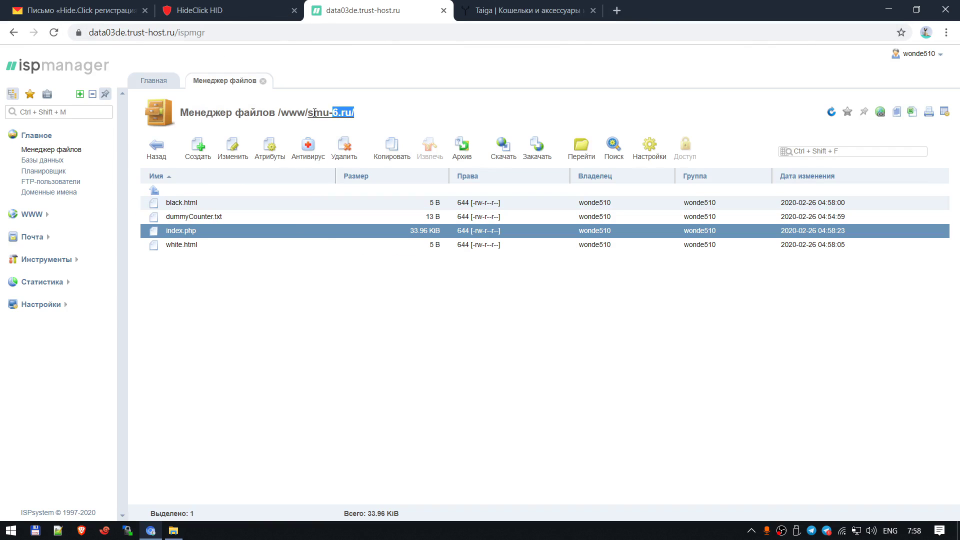
Copy the domain from the folder path and load smu-6.ru in the site tab to check the page
left_click_drag(315, 113, 307, 112)
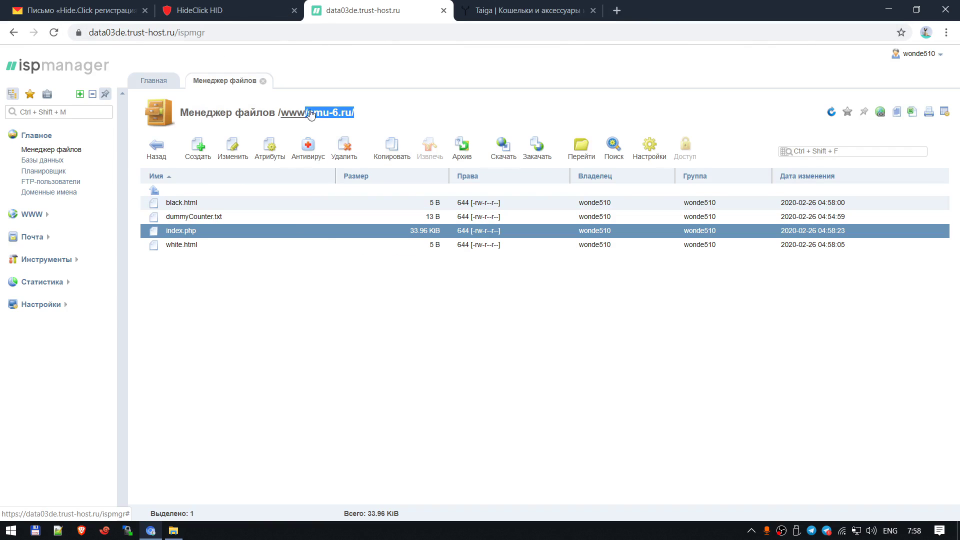
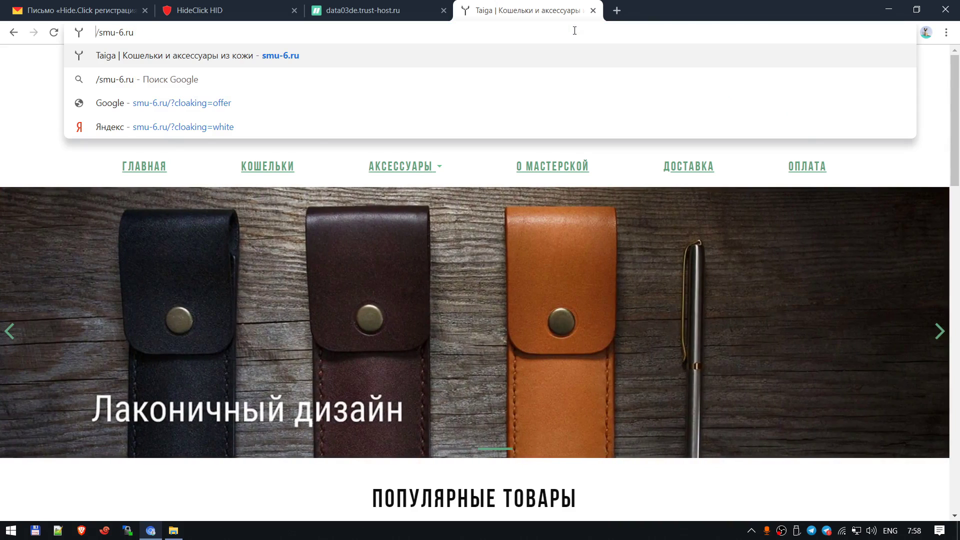
key("Home")
key("Delete")
key("Return")
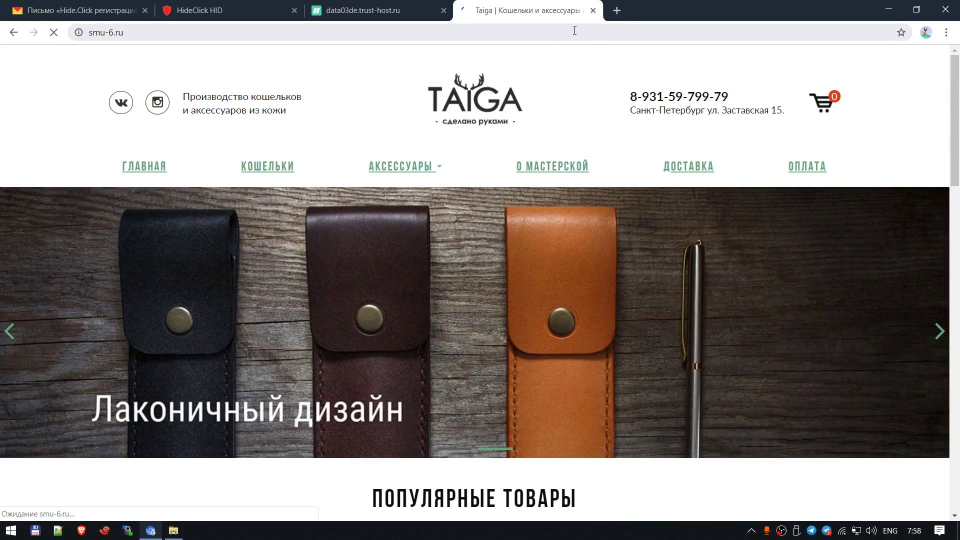
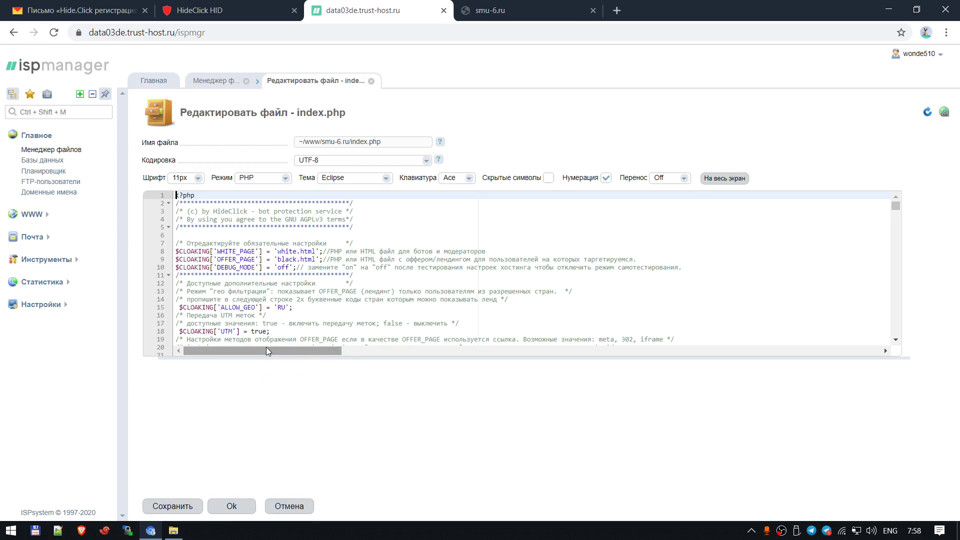
Set ALLOW_GEO to 'UA' in index.php, save the file and reload smu-6.ru to check which page is shown
left_click(280, 307)
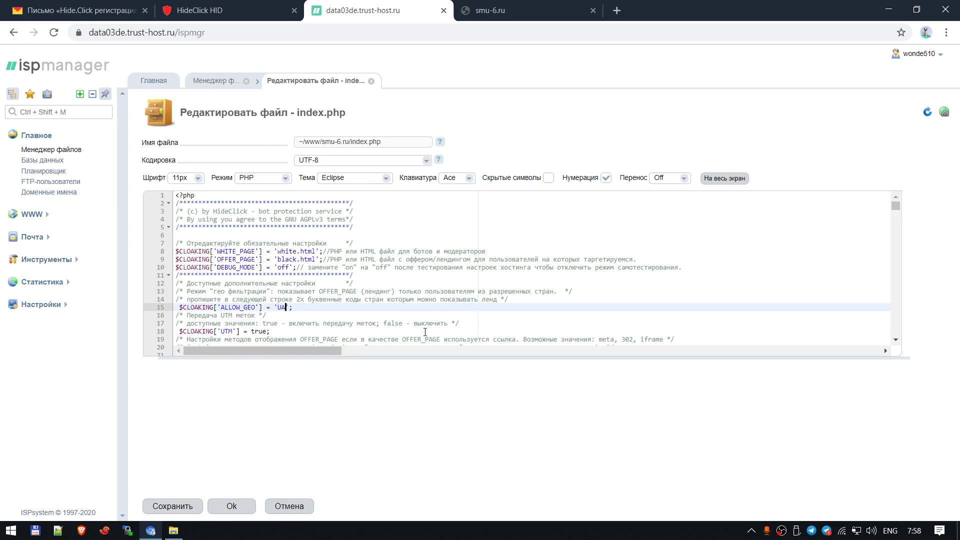
left_click(173, 506)
left_click(525, 10)
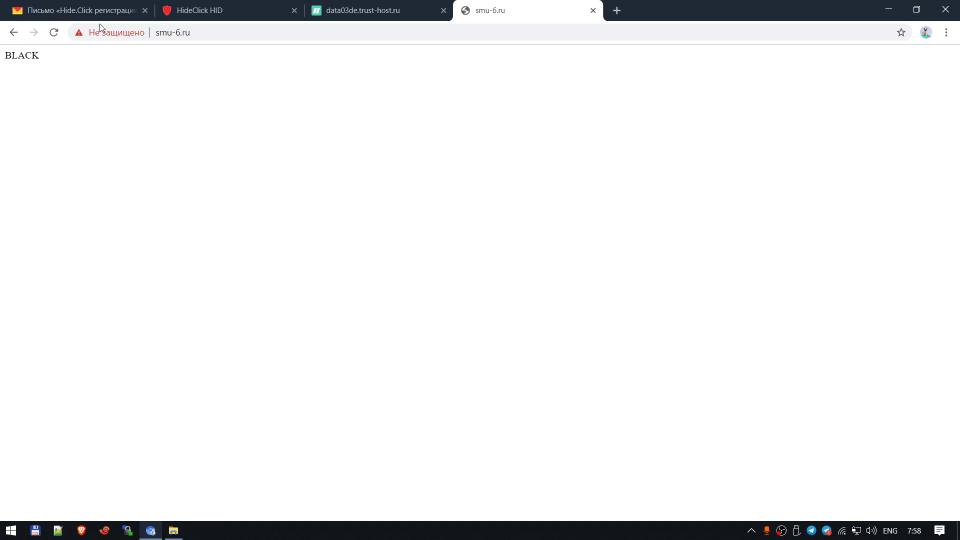
left_click(54, 32)
double_click(31, 50)
left_click(373, 67)
left_click(191, 33)
left_click(345, 10)
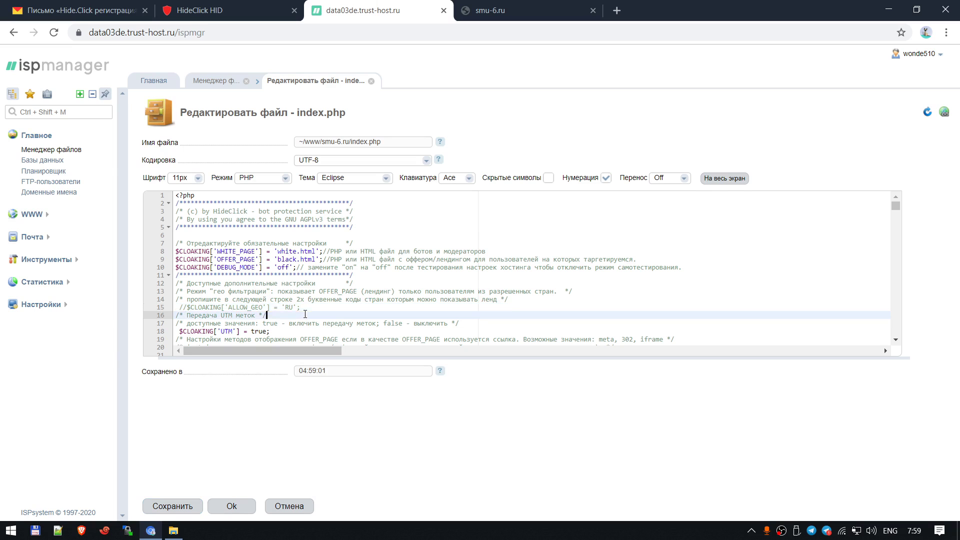
Uncomment the ALLOW_GEO line with 'RU' in index.php, save the file and close the editor
left_click(317, 308)
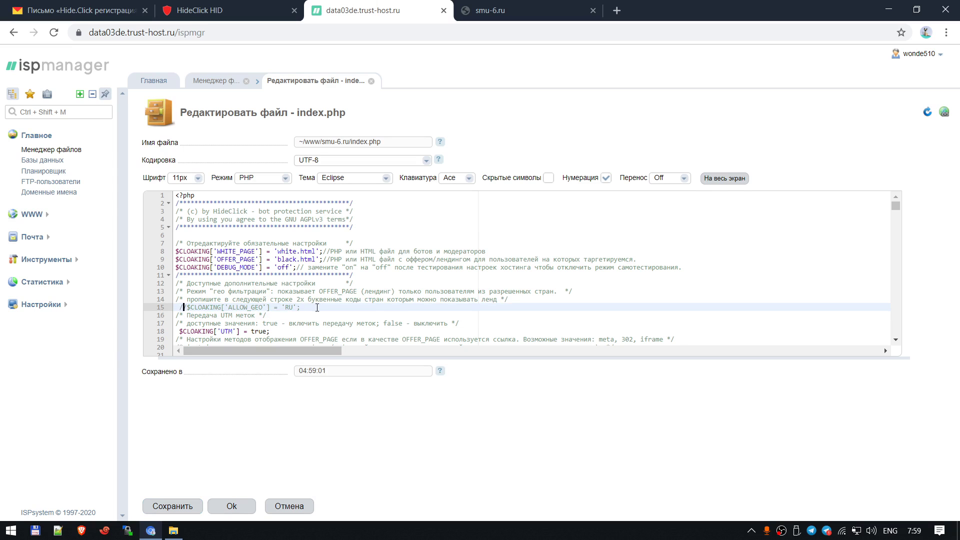
key("BackSpace")
key("BackSpace")
left_click(185, 506)
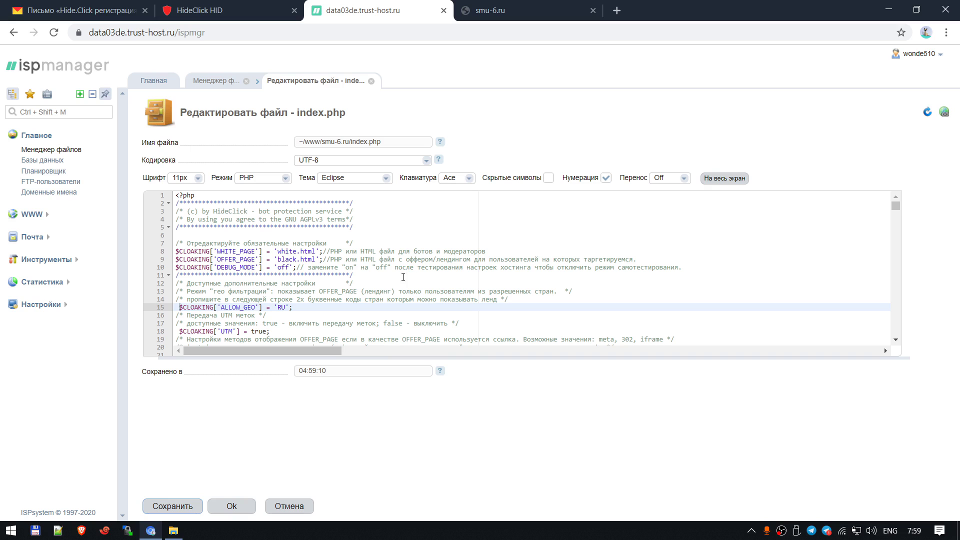
scroll(418, 303, "down", 5)
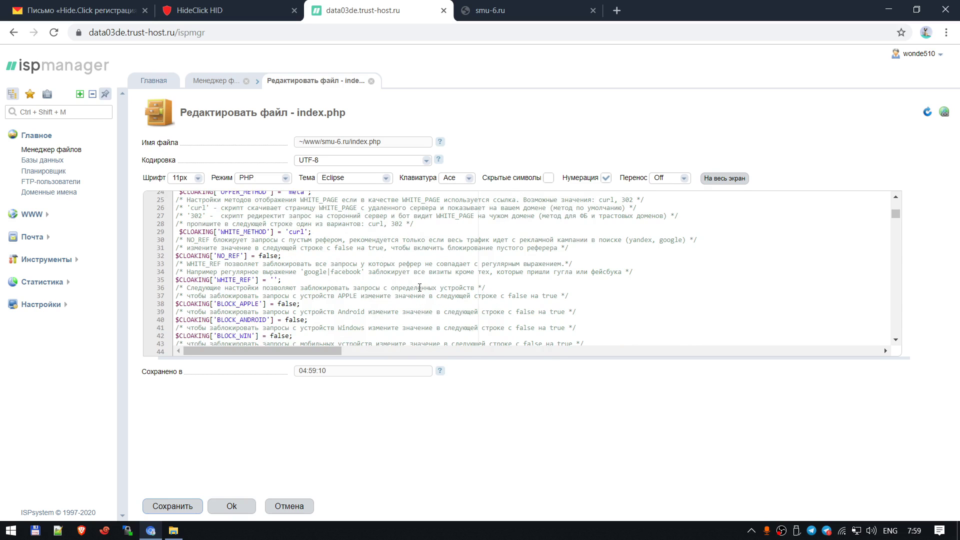
scroll(420, 287, "up", 5)
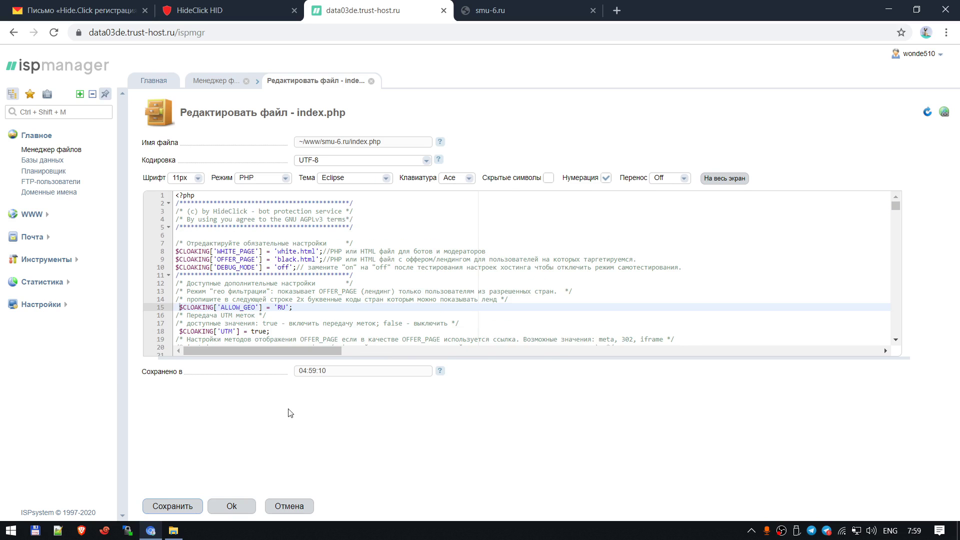
scroll(322, 300, "down", 5)
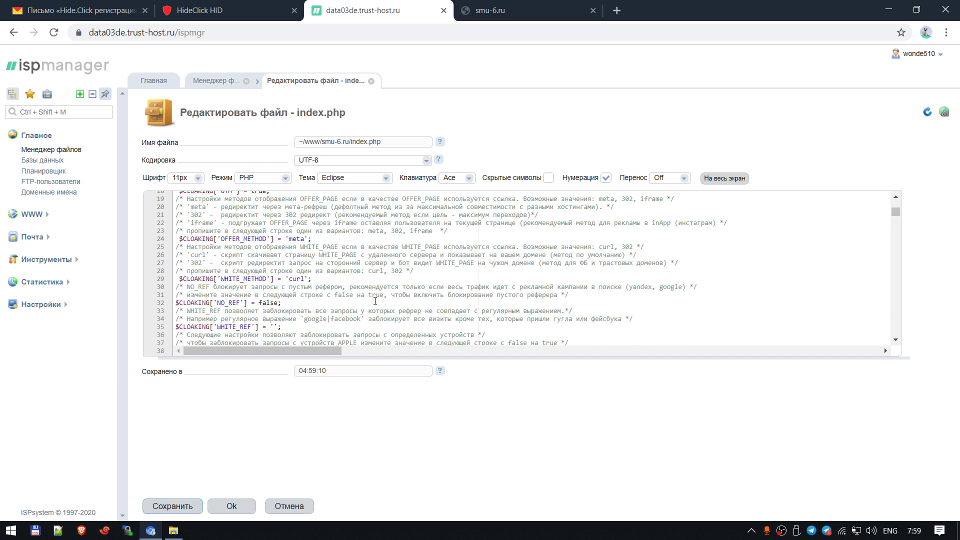
left_click(231, 506)
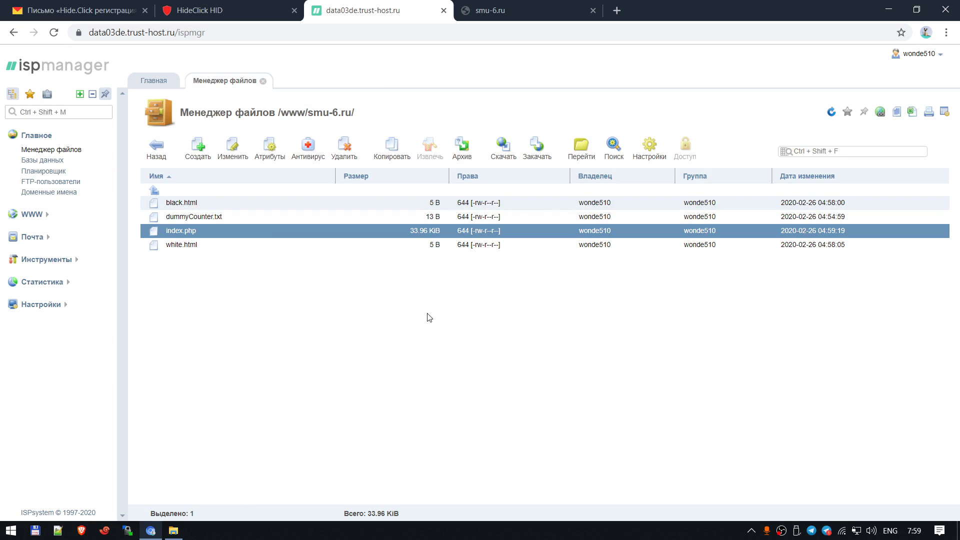
Switch to the Hide.Click download page and show its required settings, starting with the API key
left_click(229, 9)
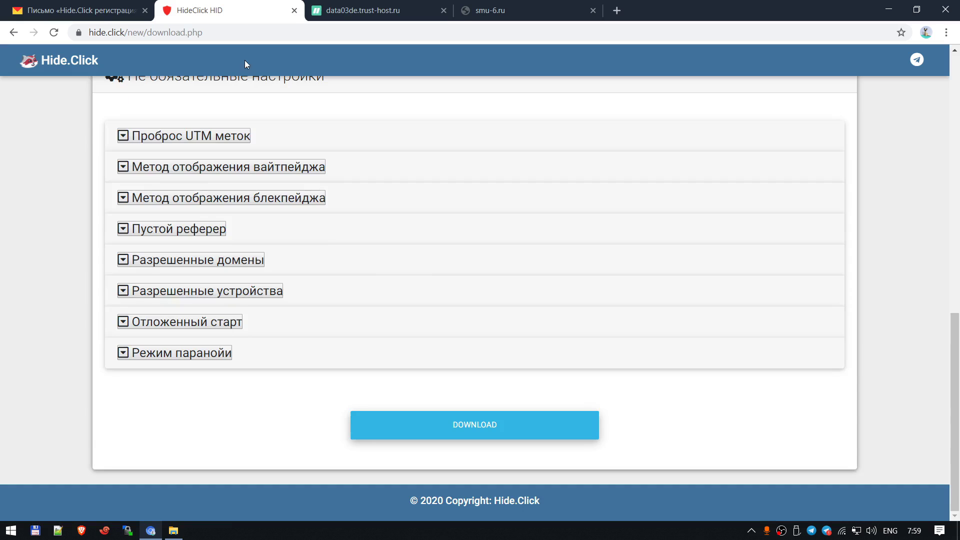
scroll(435, 283, "up", 15)
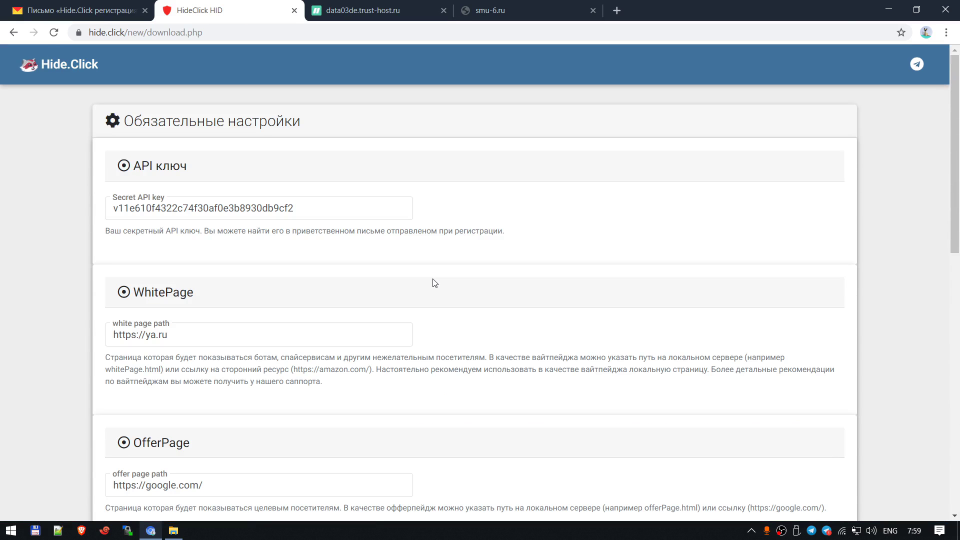